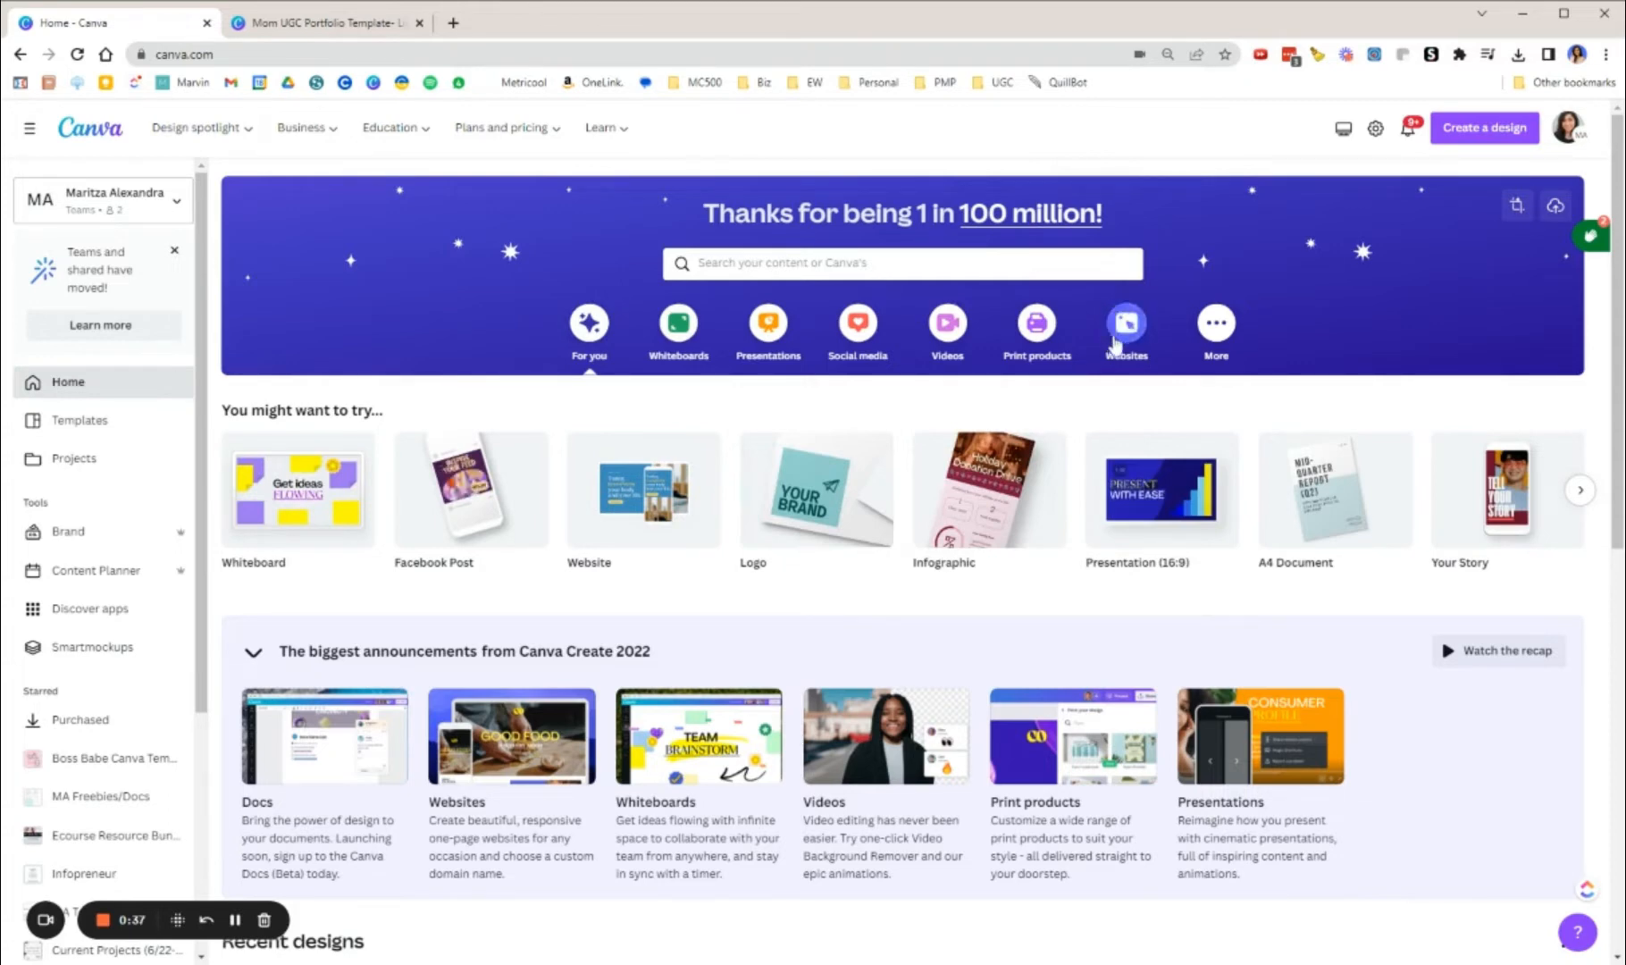
# Step: Browse the Websites category on the home page and list all the portfolio website templates
pyautogui.click(1139, 335)
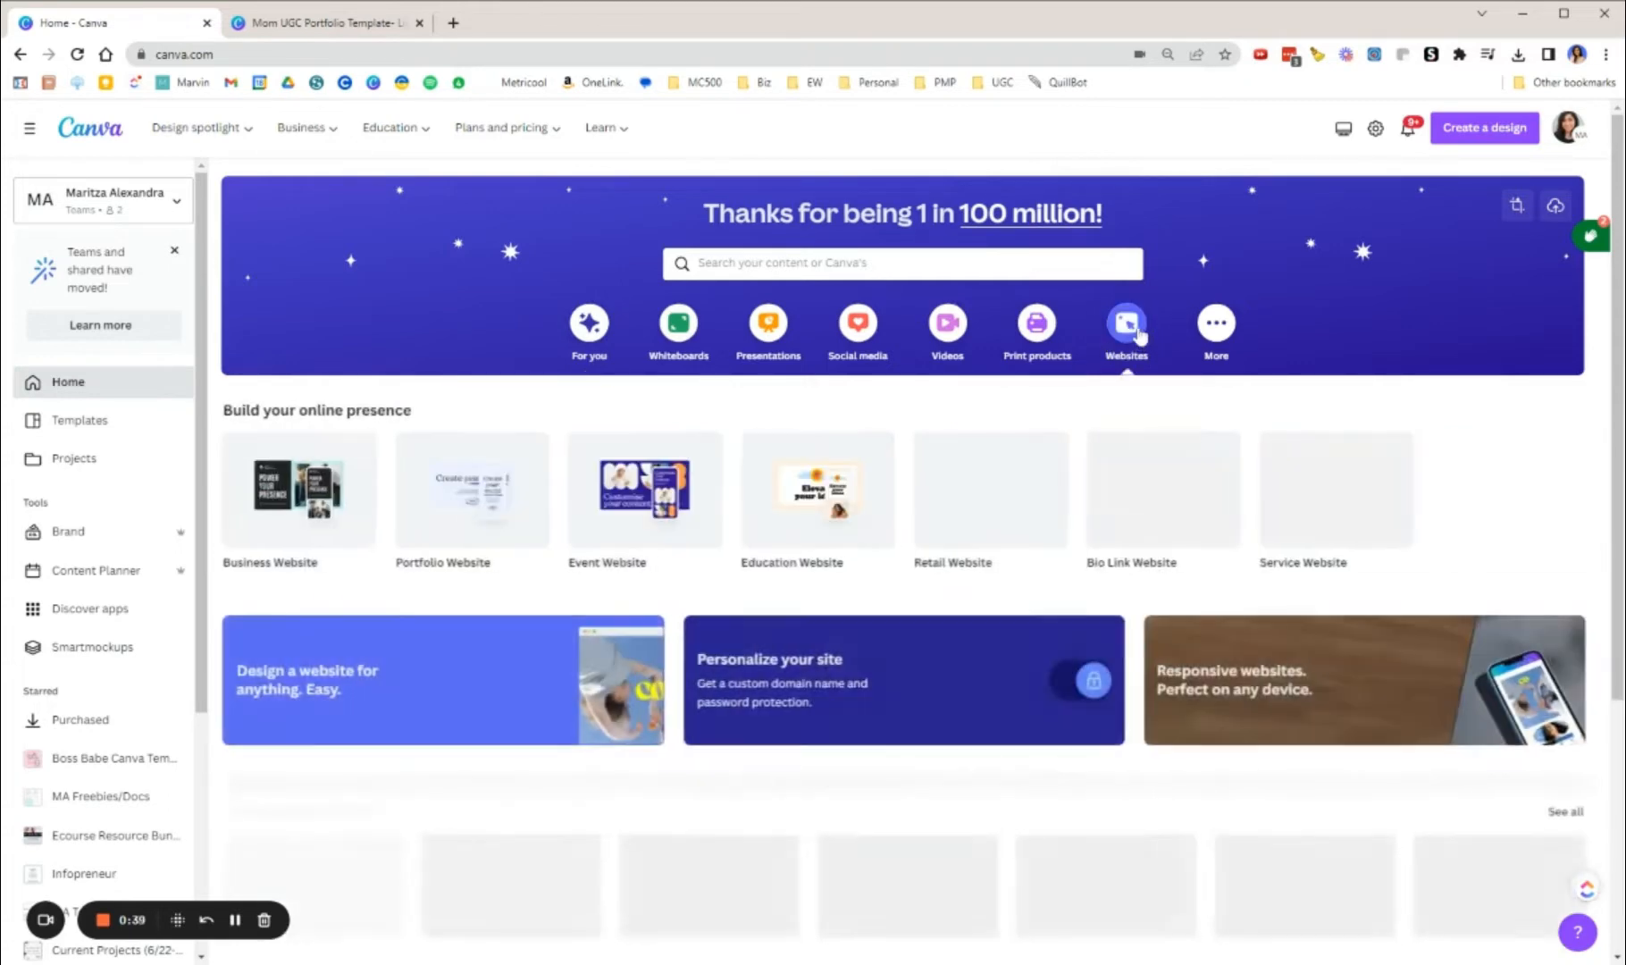
pyautogui.click(1480, 130)
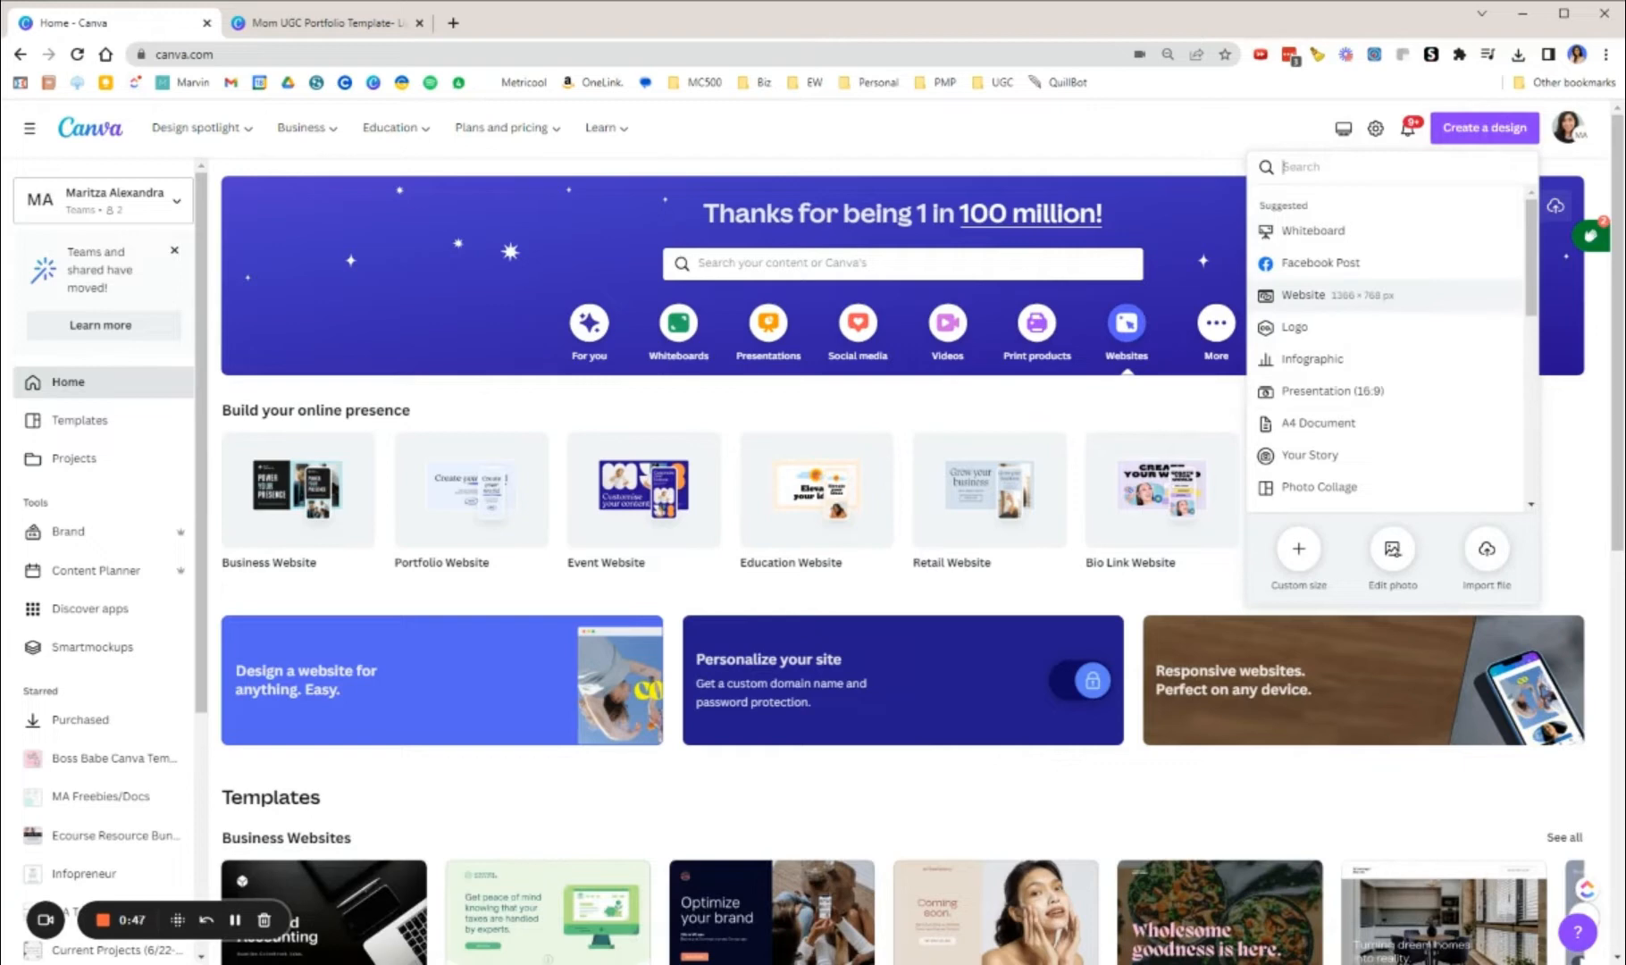
pyautogui.click(1069, 131)
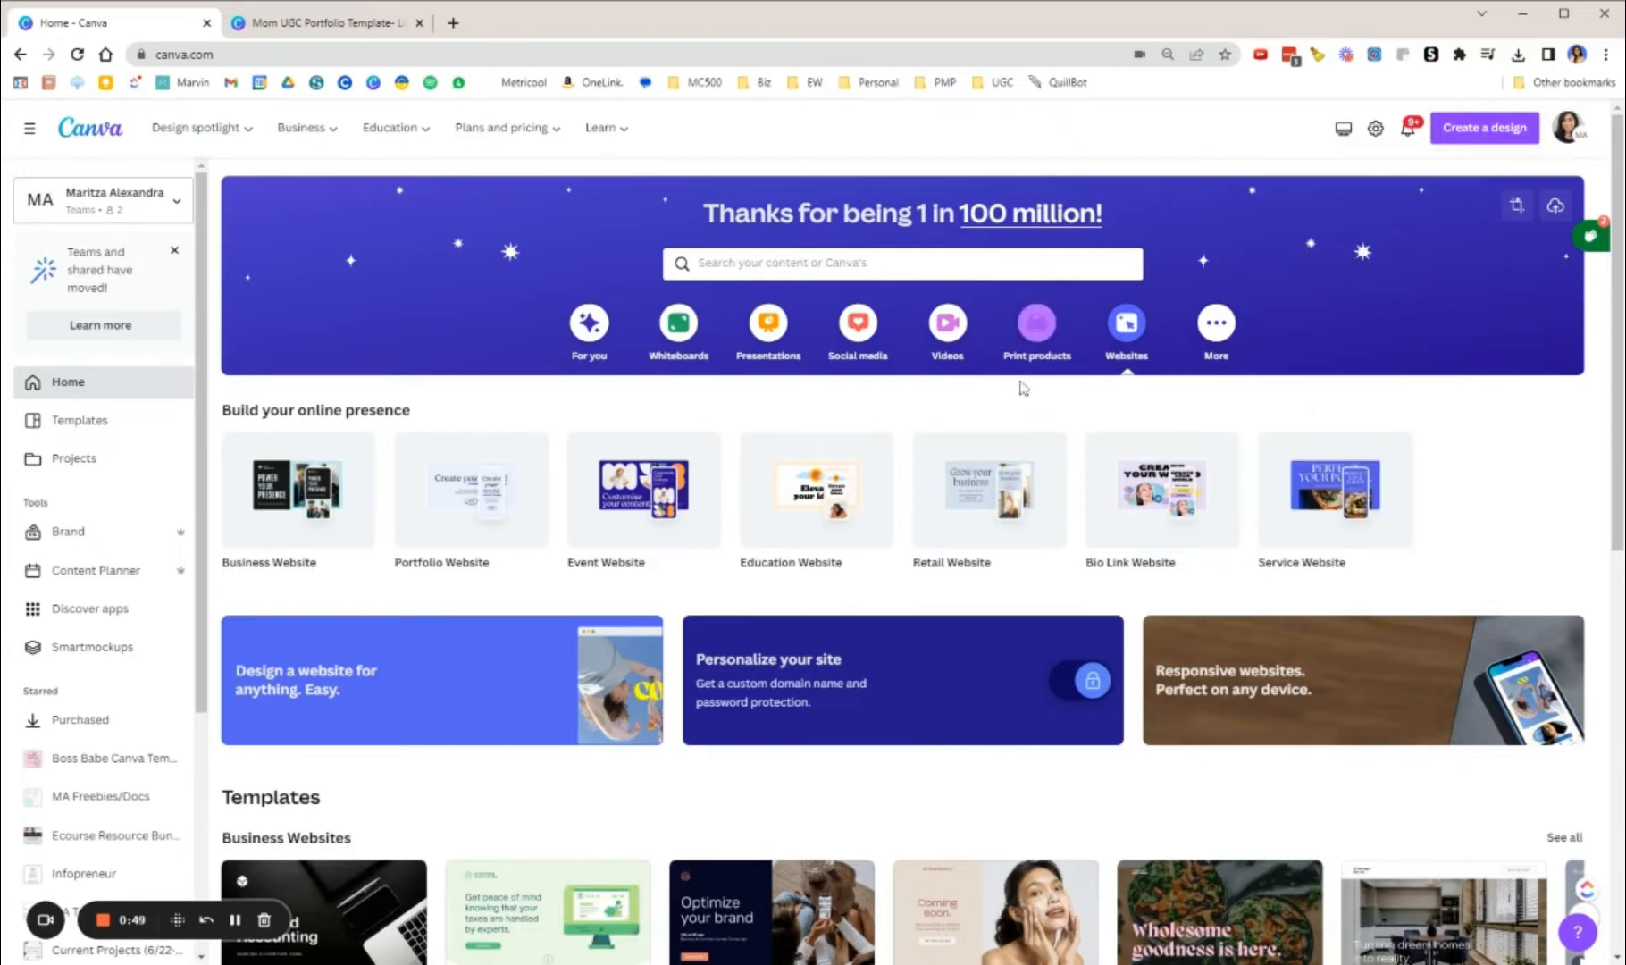
pyautogui.scroll(-2, 1035, 394)
pyautogui.scroll(-3, 1036, 394)
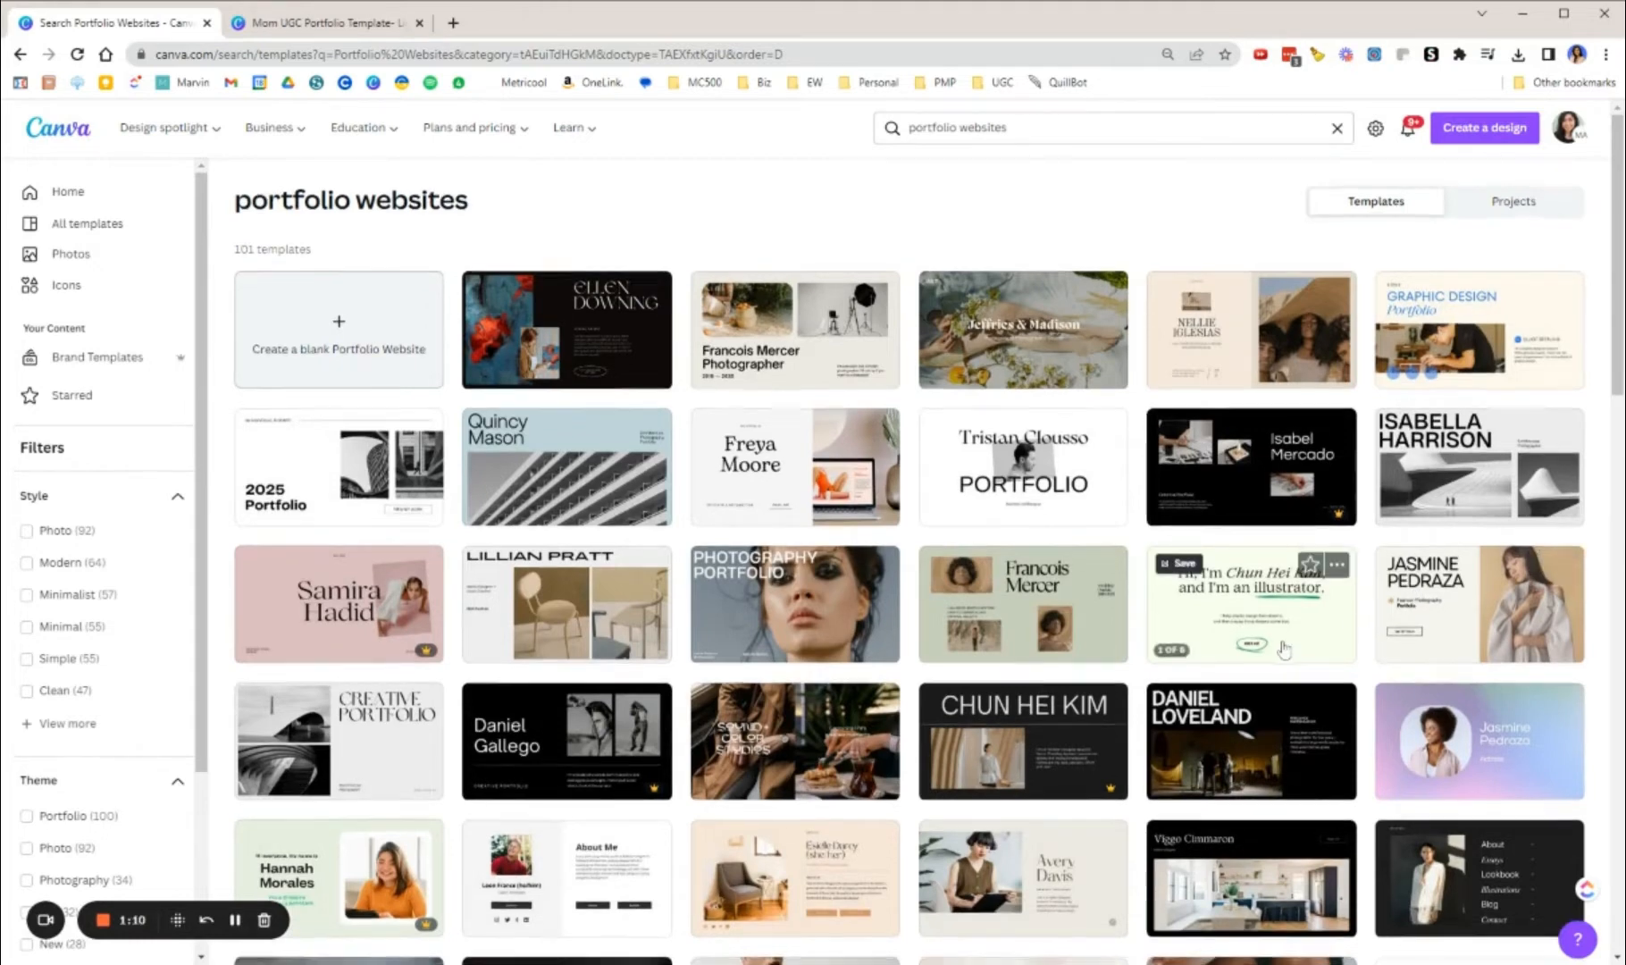
# Step: Open the beige photographer portfolio template with the arched portrait of a person holding a camera for editing
pyautogui.scroll(-6, 1414, 596)
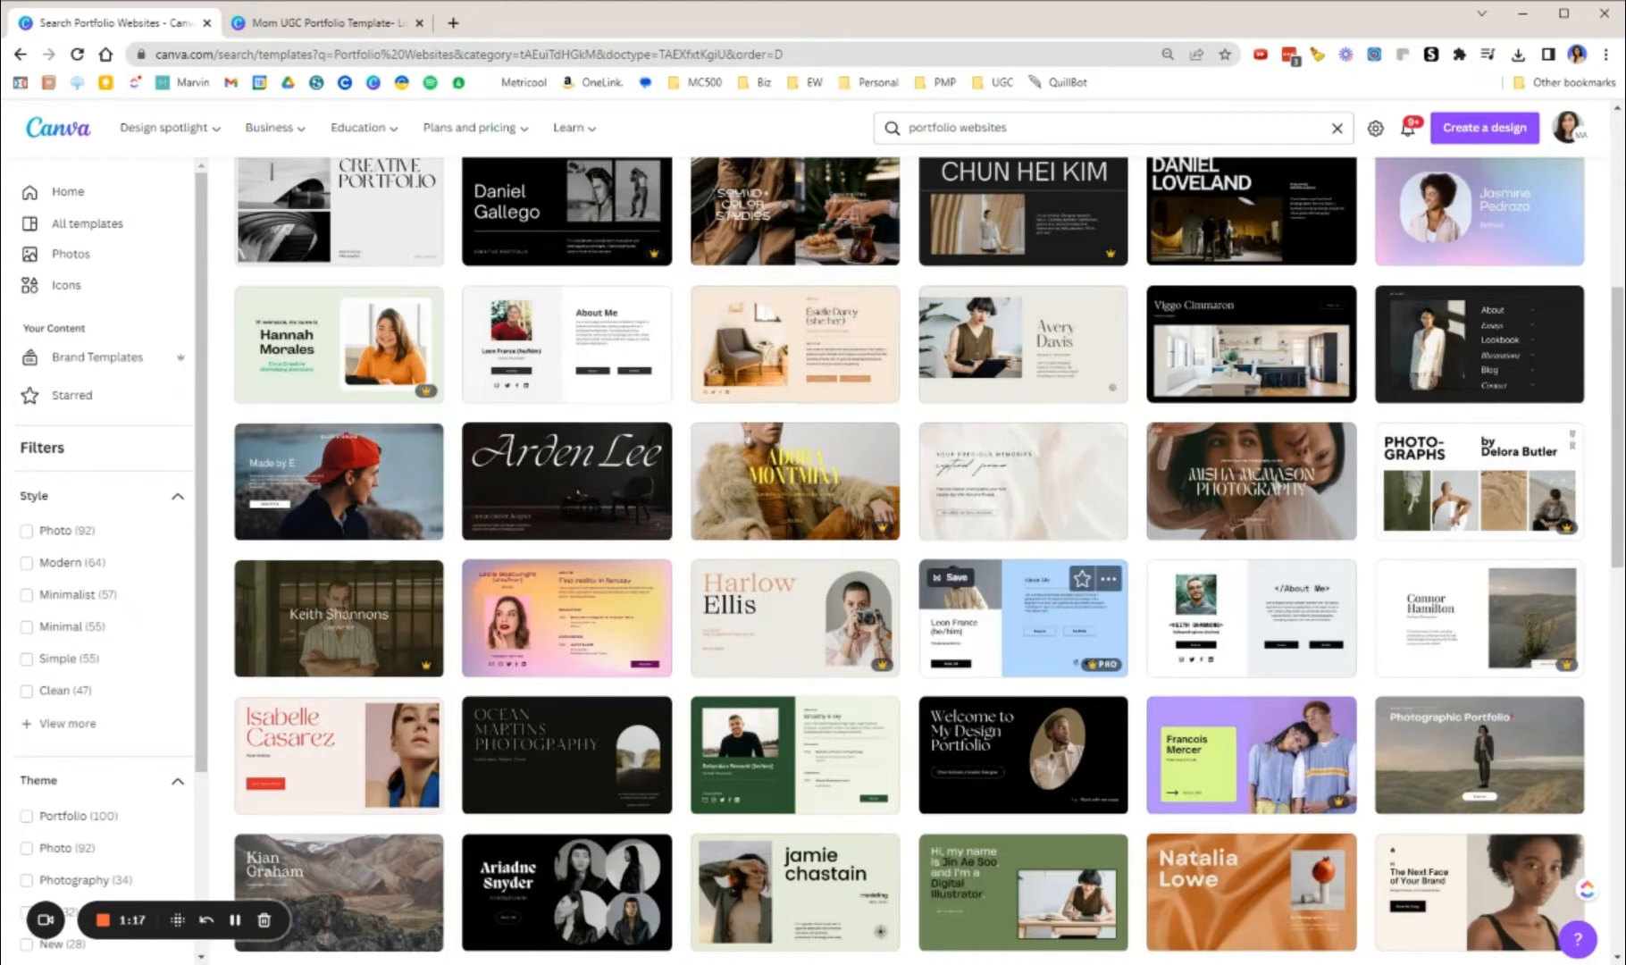
pyautogui.scroll(-1, 1042, 656)
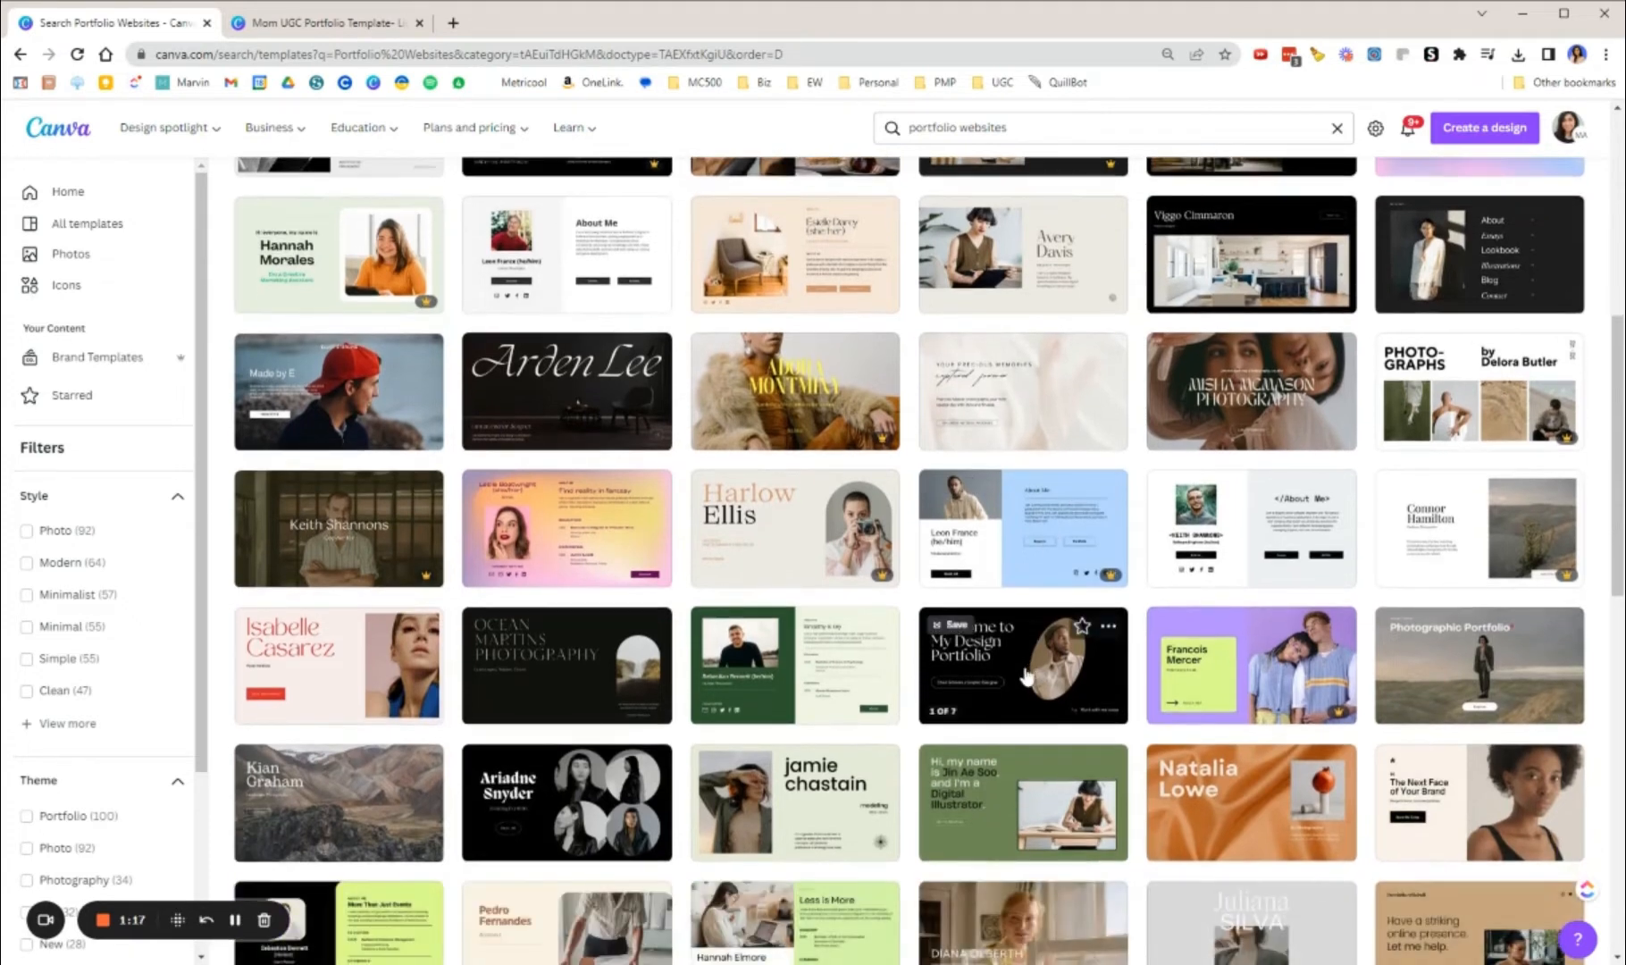
pyautogui.click(833, 526)
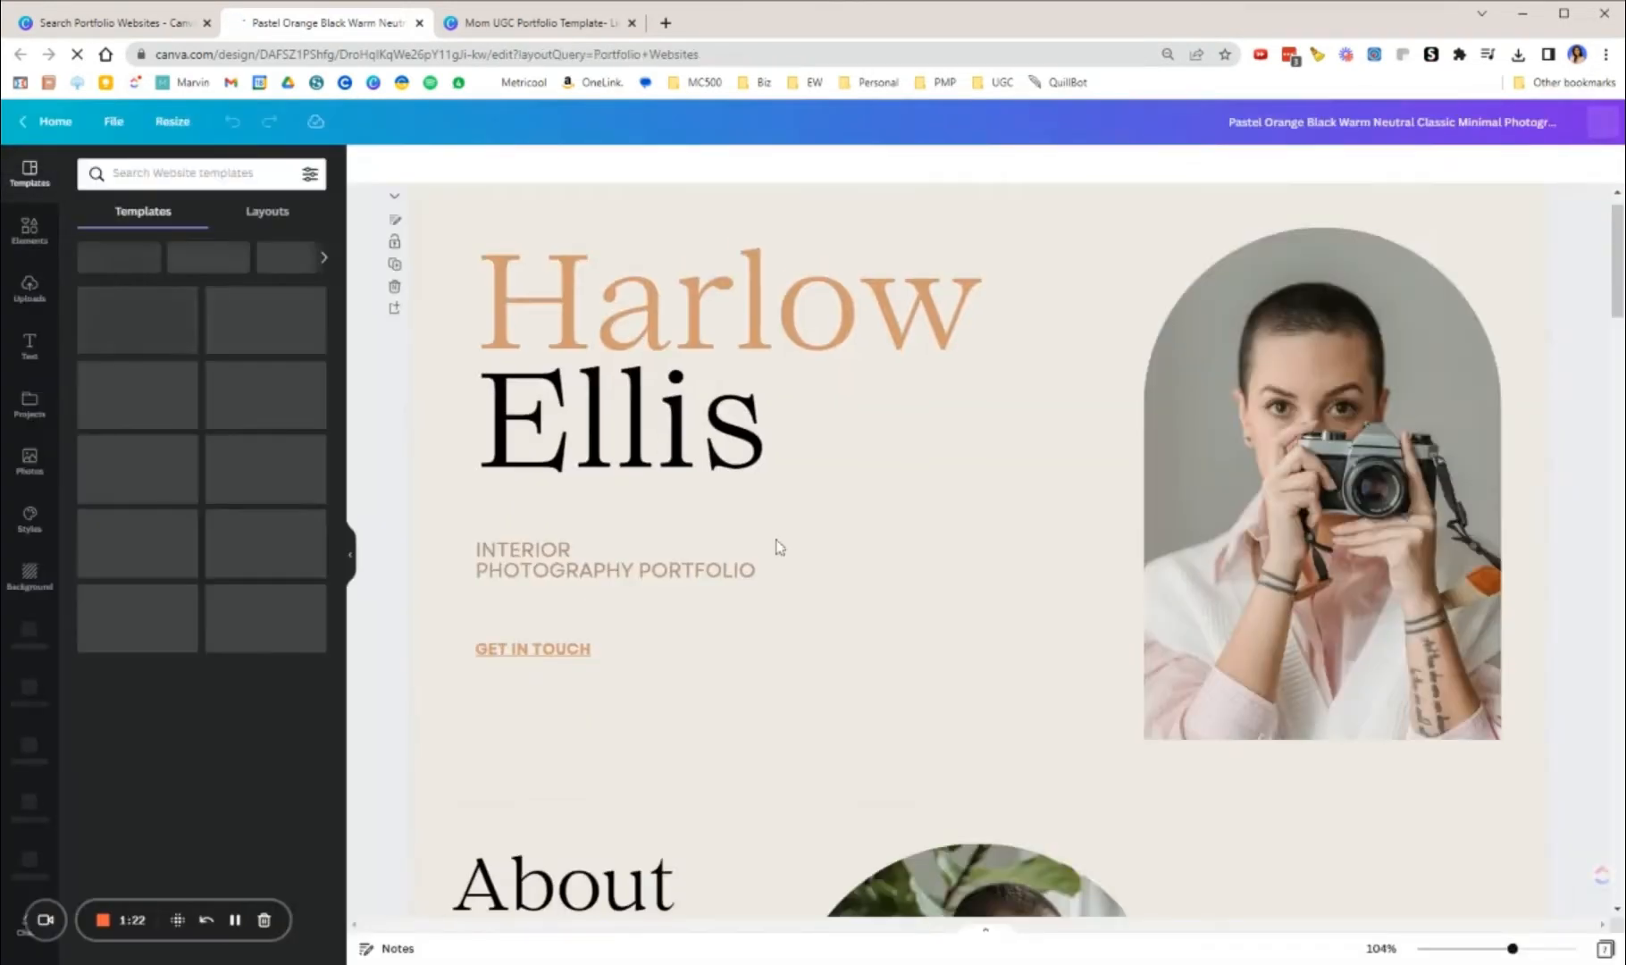
# Step: Remove the portrait photo from the arched frame in the template's About me section, keeping the frame itself
pyautogui.scroll(-4, 783, 544)
pyautogui.scroll(-5, 787, 543)
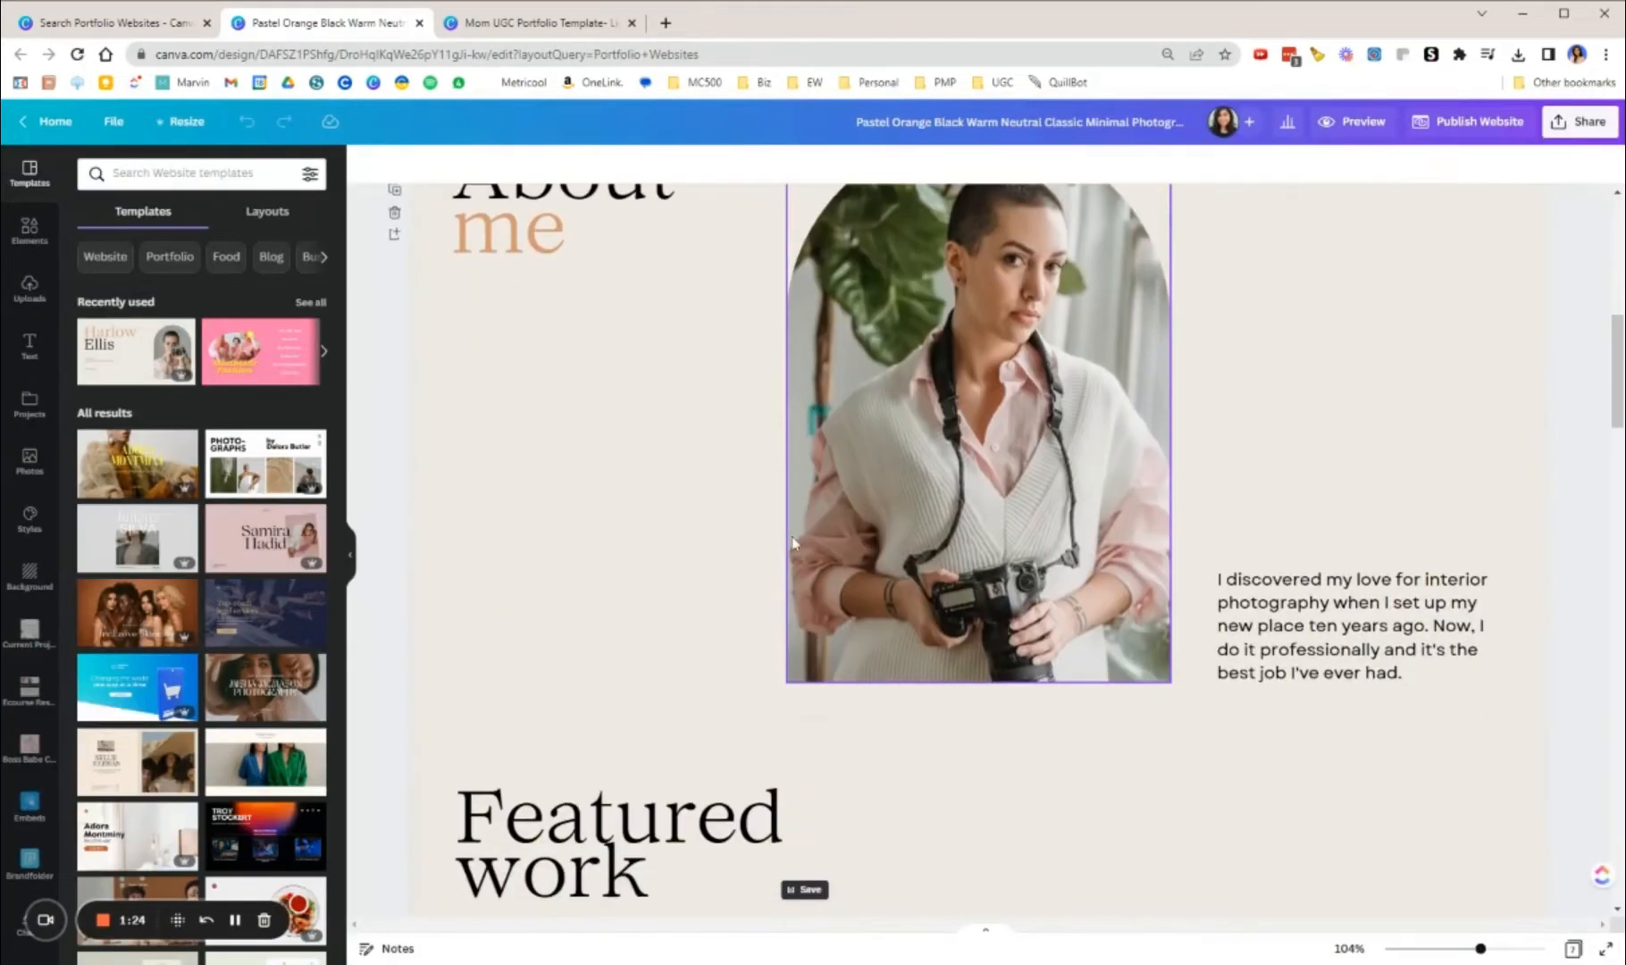
pyautogui.click(949, 490)
pyautogui.rightClick(949, 490)
pyautogui.click(1027, 725)
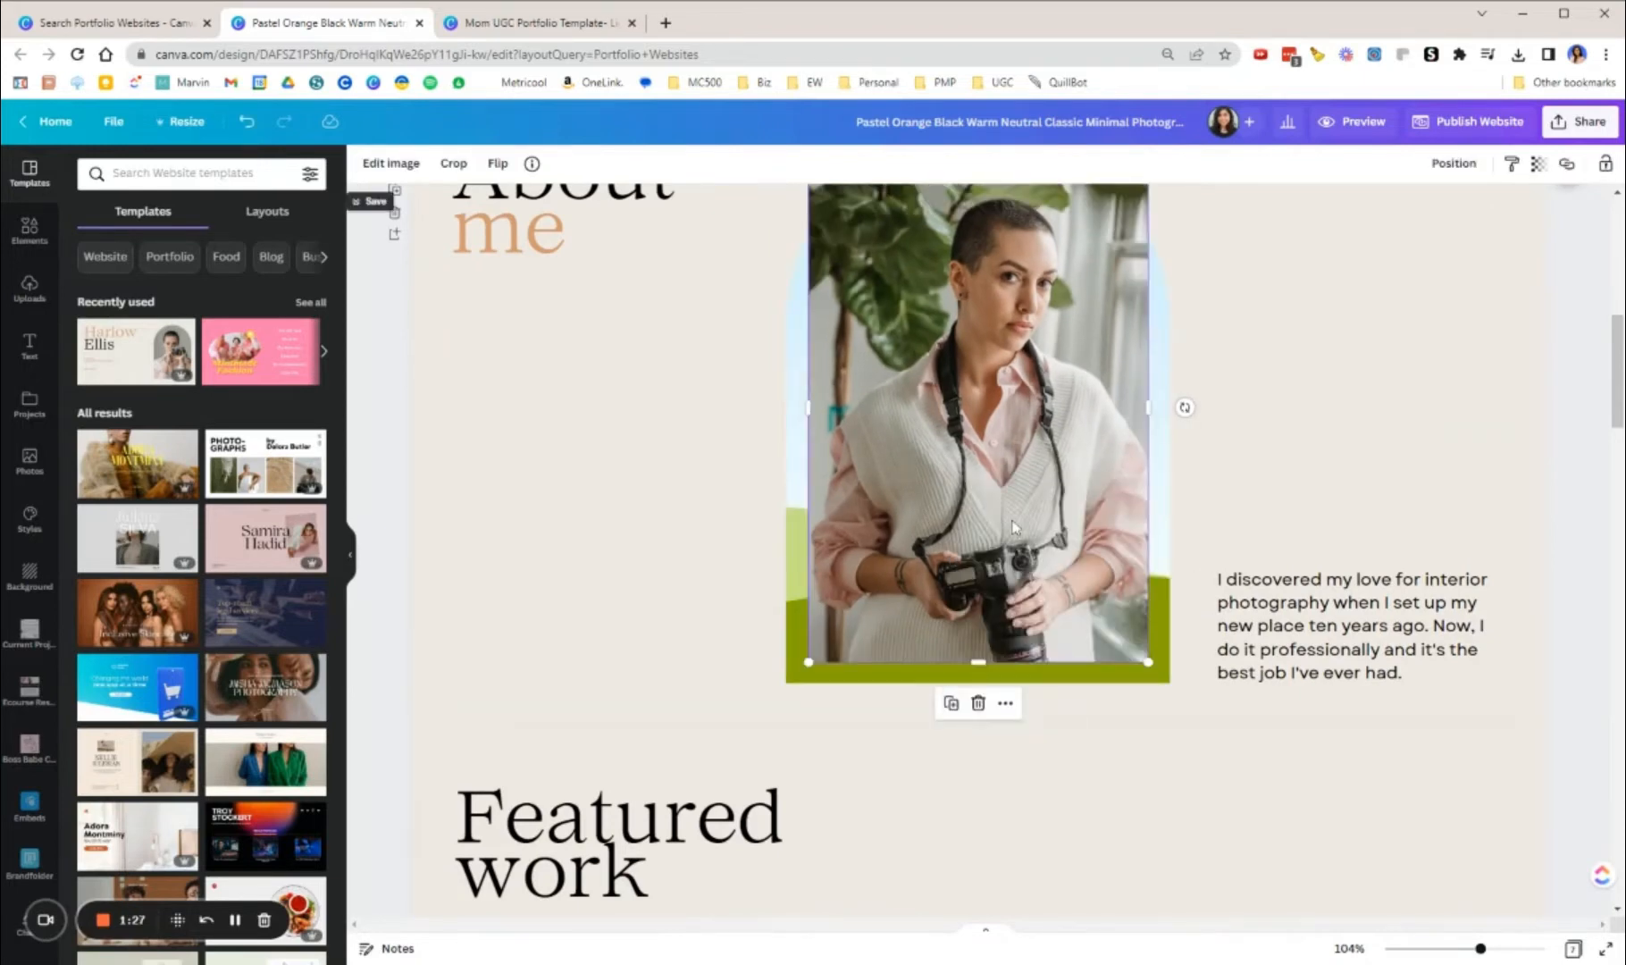
pyautogui.press('Delete')
pyautogui.scroll(1, 837, 586)
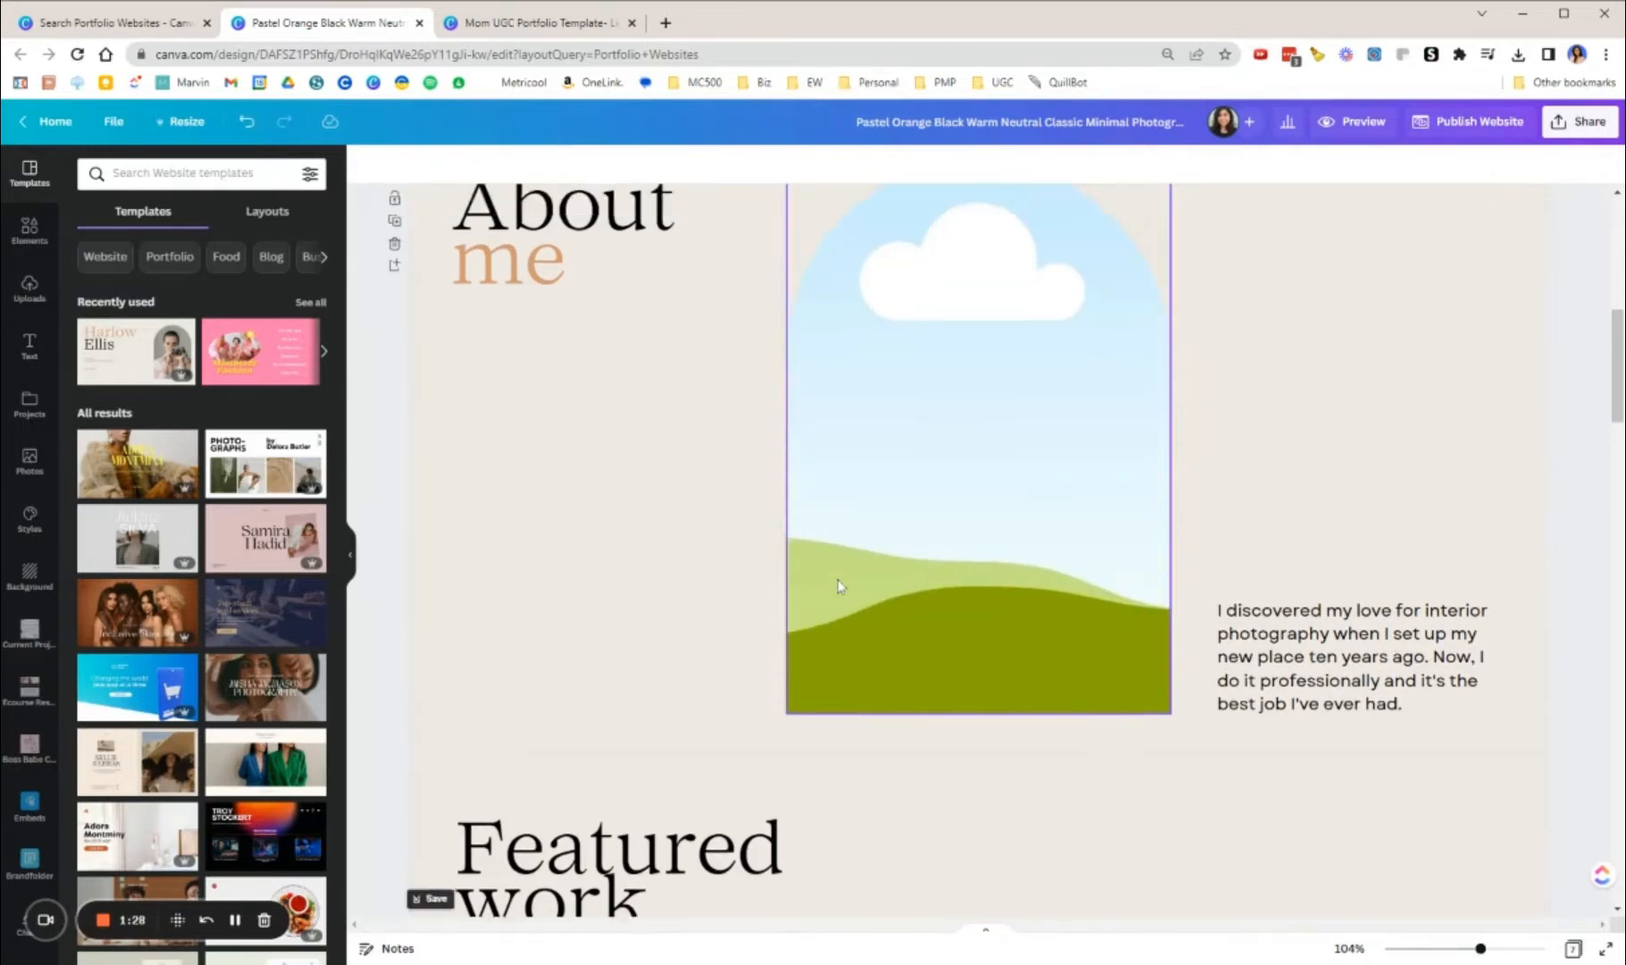
pyautogui.scroll(-20, 837, 586)
pyautogui.scroll(8, 1039, 636)
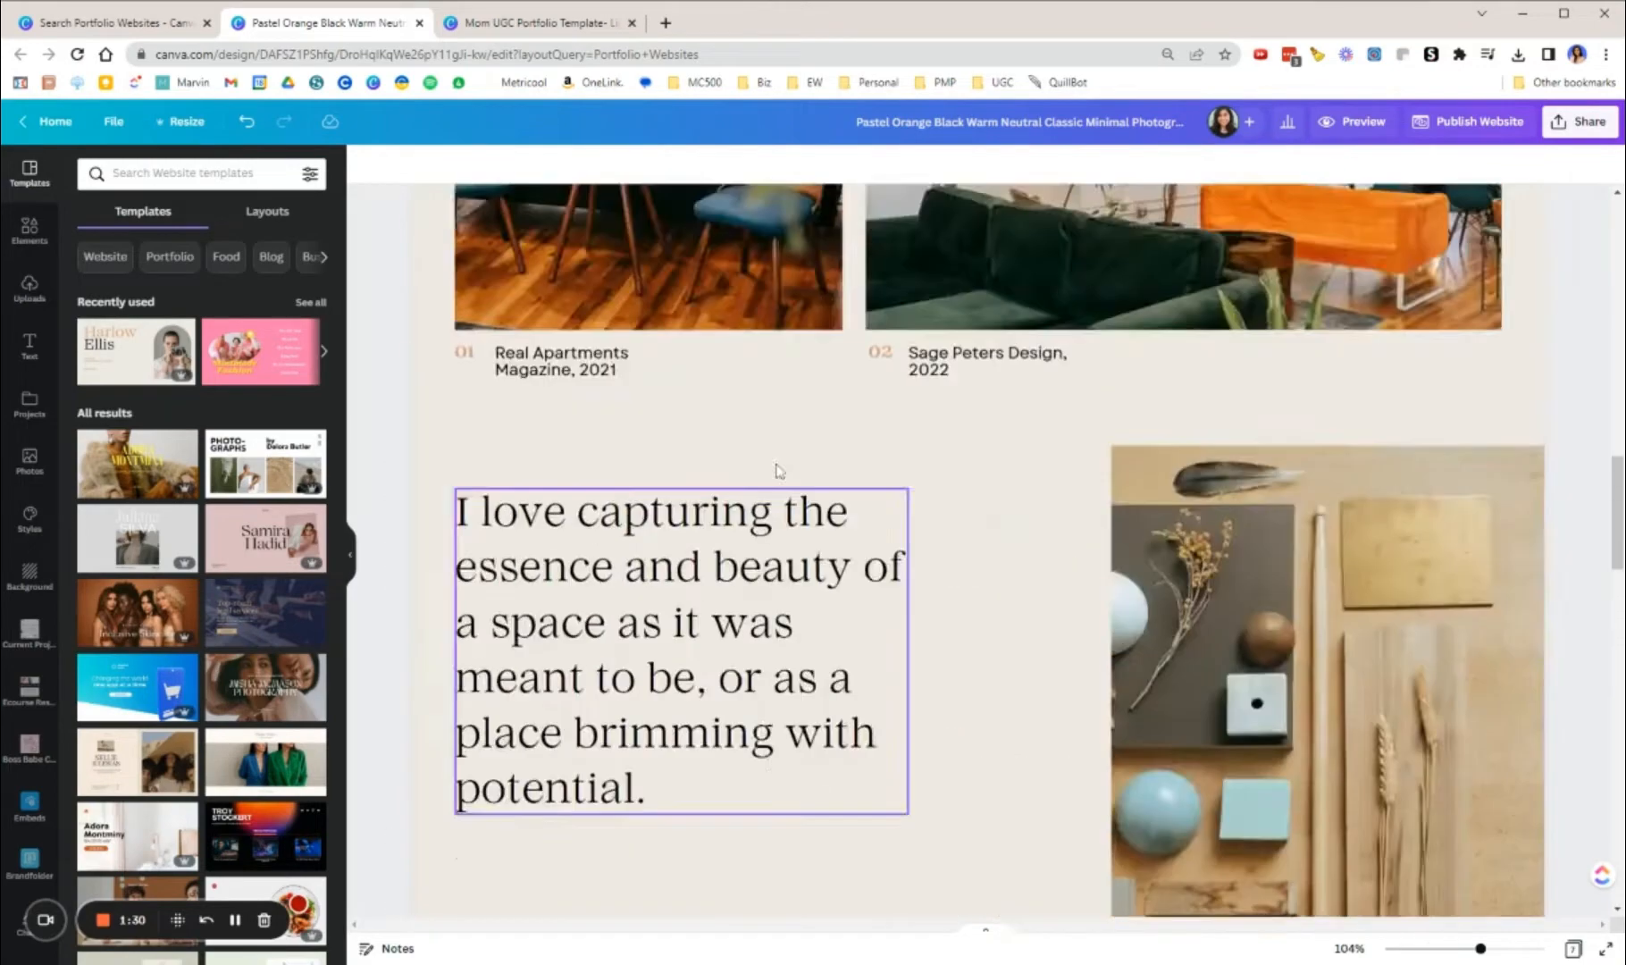
pyautogui.scroll(12, 778, 471)
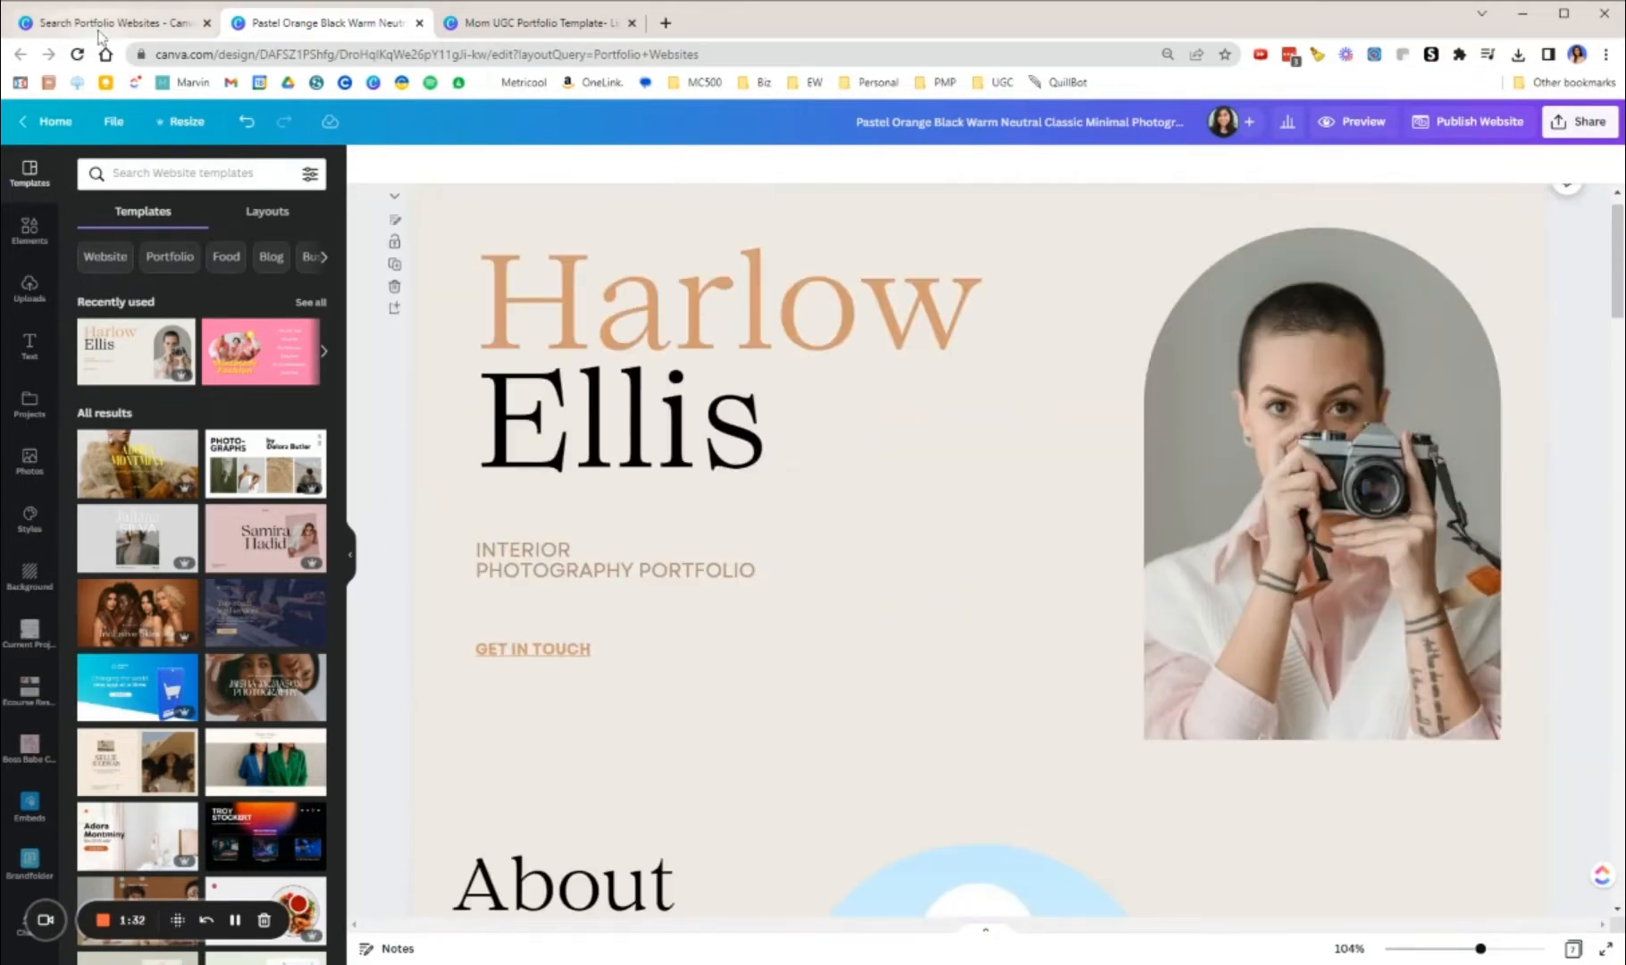
# Step: Return to the template search results and search the templates for "ugc portfolio website"
pyautogui.click(100, 27)
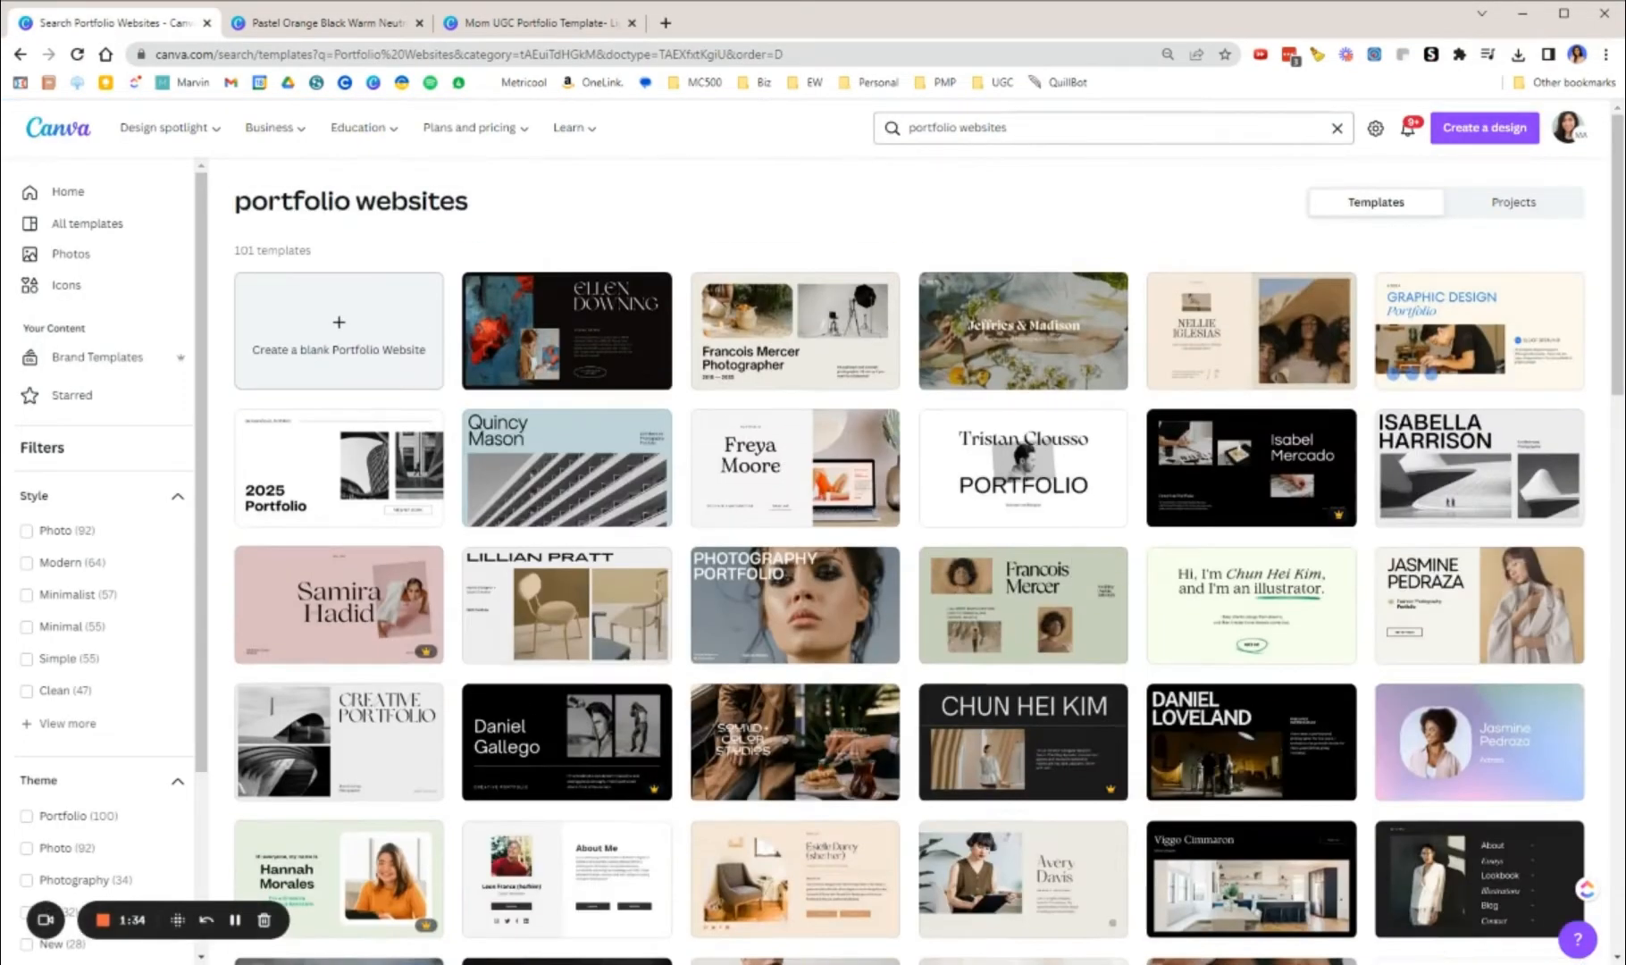
pyautogui.click(1073, 127)
pyautogui.press('BackSpace')
pyautogui.press('BackSpace')
pyautogui.press('BackSpace')
pyautogui.press('BackSpace')
pyautogui.press('BackSpace')
pyautogui.press('BackSpace')
pyautogui.press('BackSpace')
pyautogui.press('BackSpace')
pyautogui.press('BackSpace')
pyautogui.press('BackSpace')
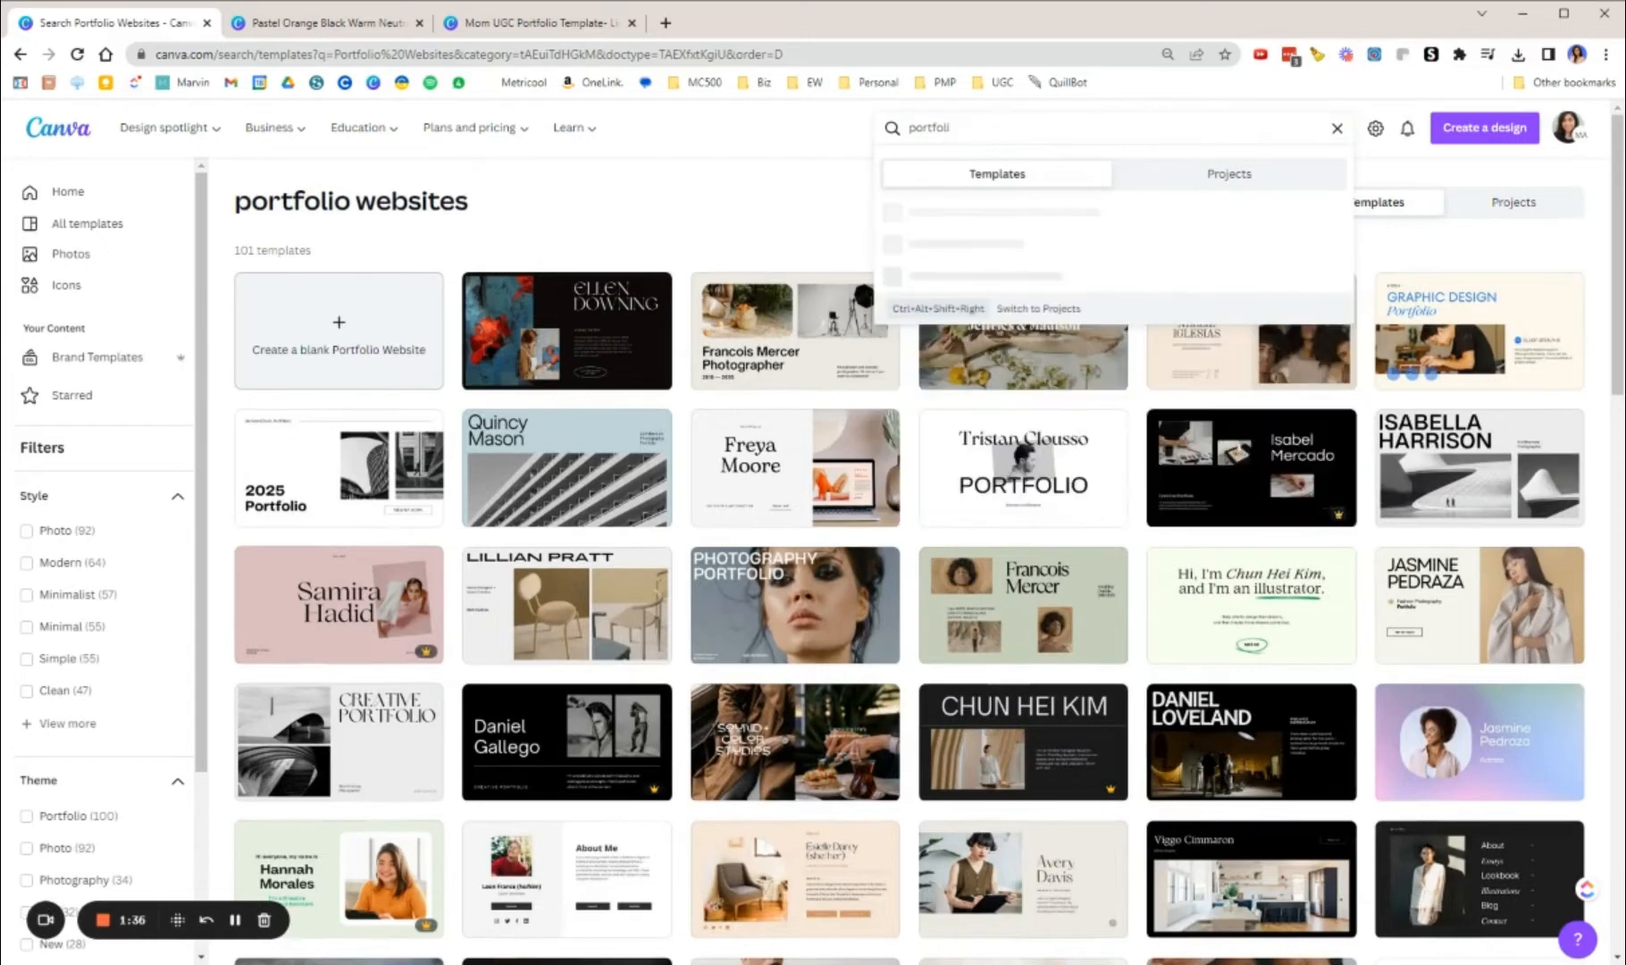
pyautogui.press('BackSpace')
pyautogui.press('BackSpace')
pyautogui.press('BackSpace')
pyautogui.press('BackSpace')
pyautogui.press('BackSpace')
pyautogui.press('BackSpace')
pyautogui.press('BackSpace')
pyautogui.press('BackSpace')
pyautogui.write('ugc')
pyautogui.click(994, 220)
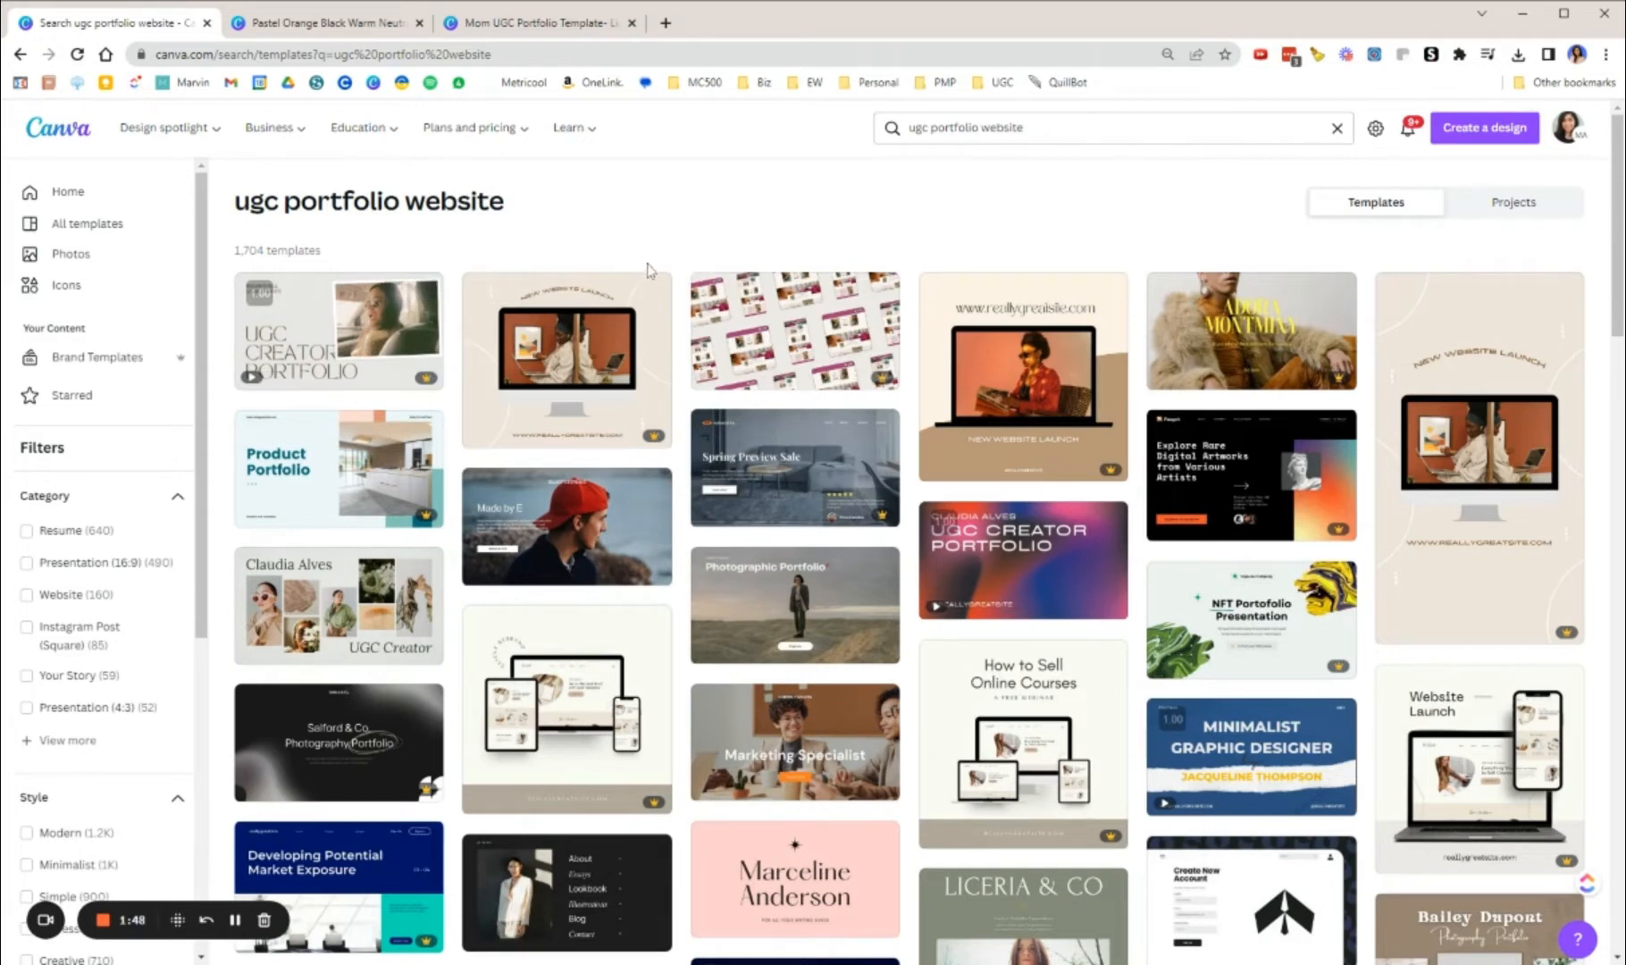
# Step: Look through the UGC portfolio website search results for suitable template designs
pyautogui.scroll(-1, 649, 270)
pyautogui.scroll(-2, 1103, 441)
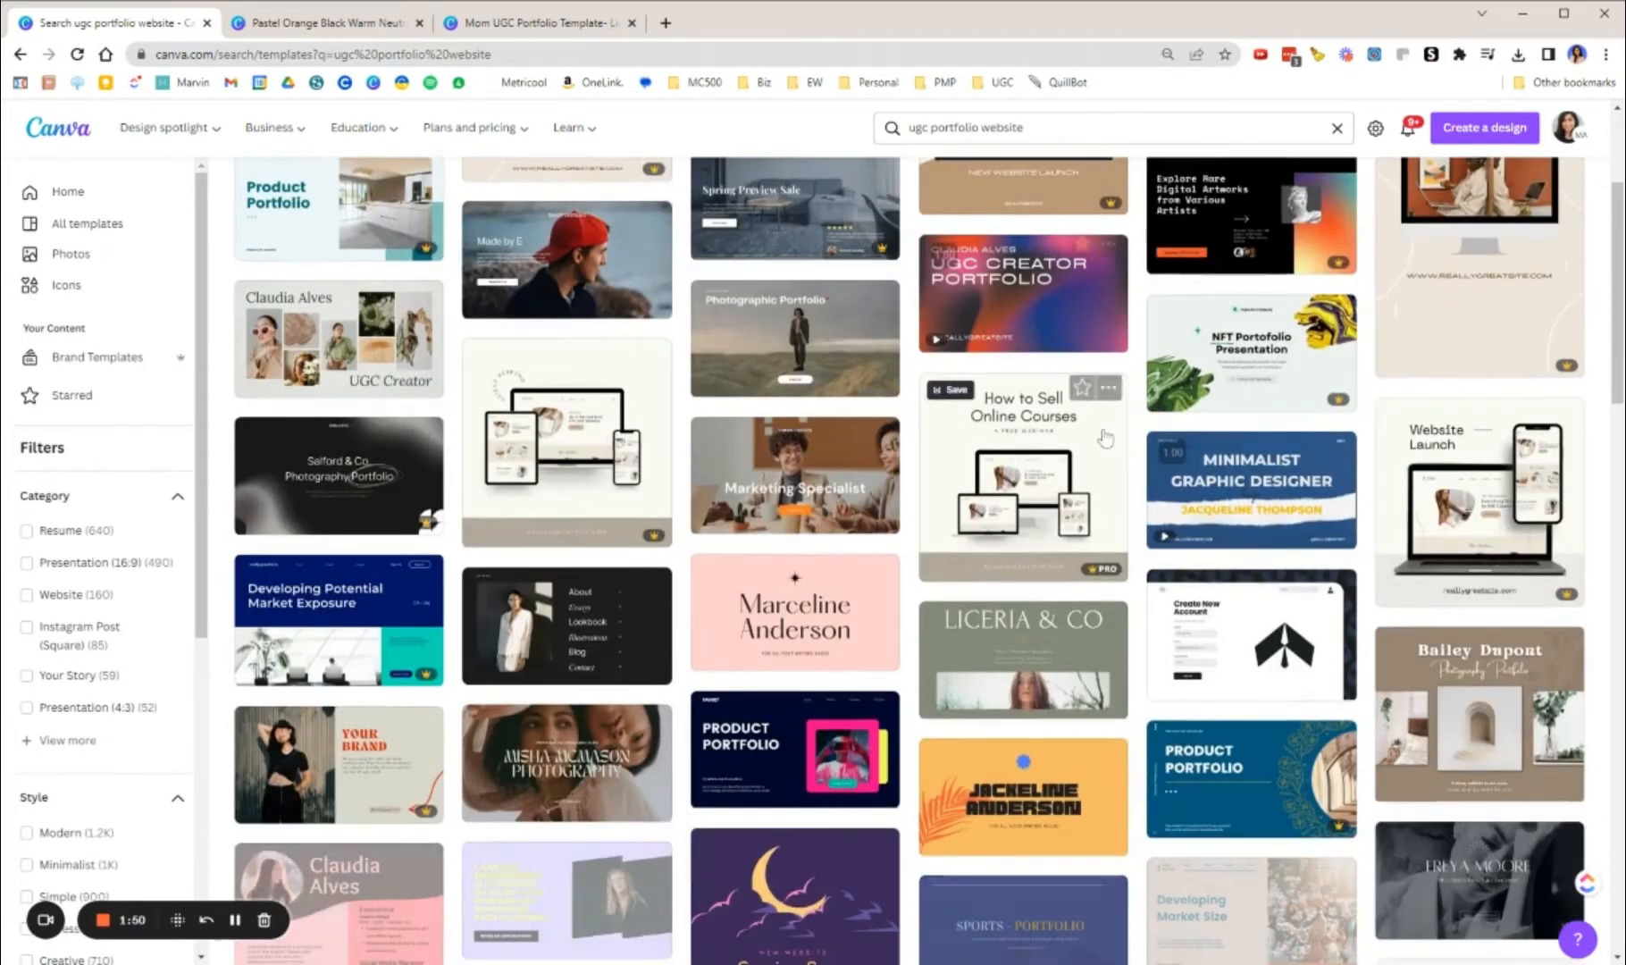
pyautogui.scroll(-3, 1163, 661)
pyautogui.scroll(-4, 1162, 660)
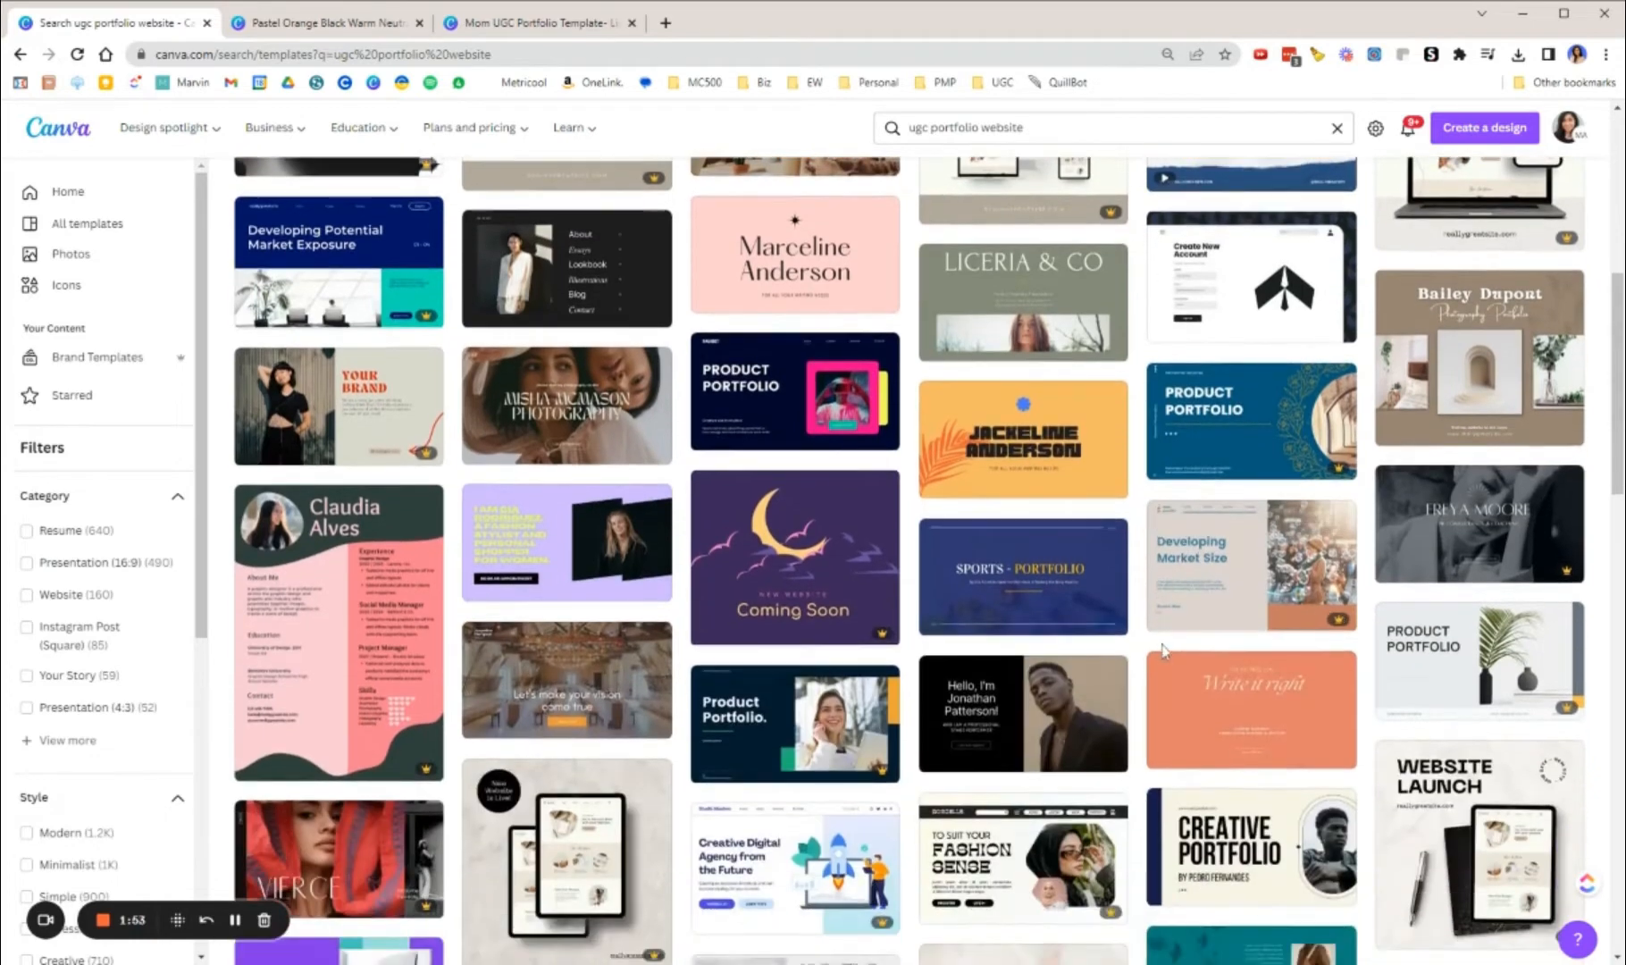
pyautogui.scroll(5, 1036, 683)
pyautogui.scroll(5, 1037, 683)
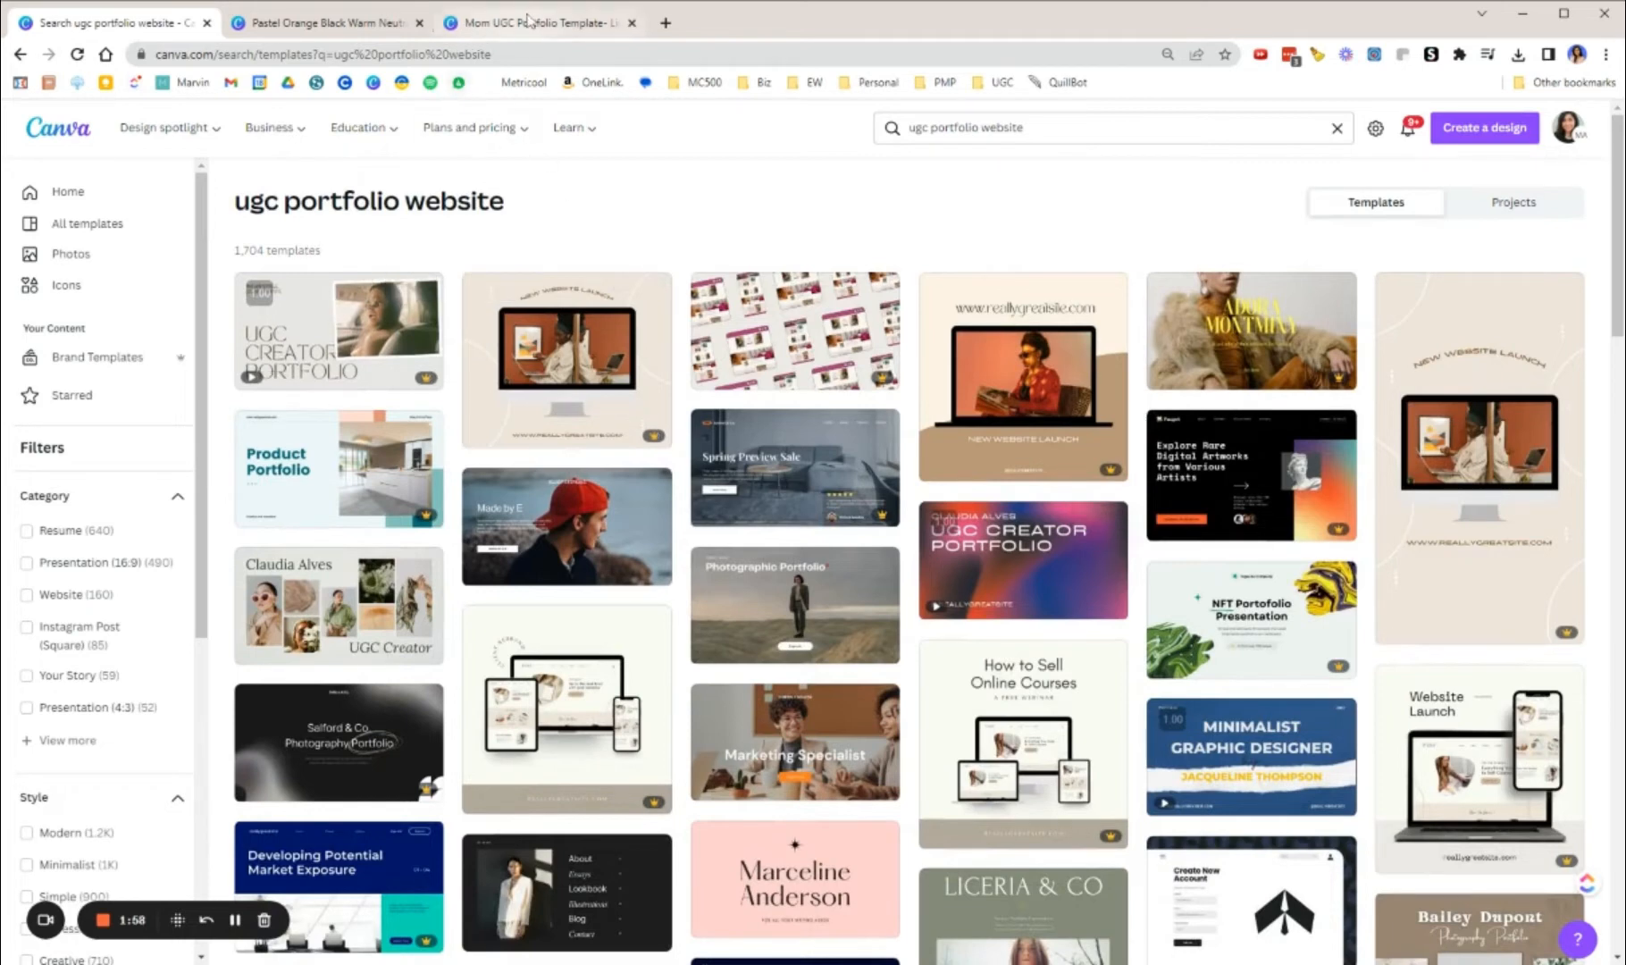
# Step: Switch to the "Mom UGC Portfolio Template- Light" design, resize it directly to the Website format, and collapse the templates sidebar
pyautogui.click(503, 30)
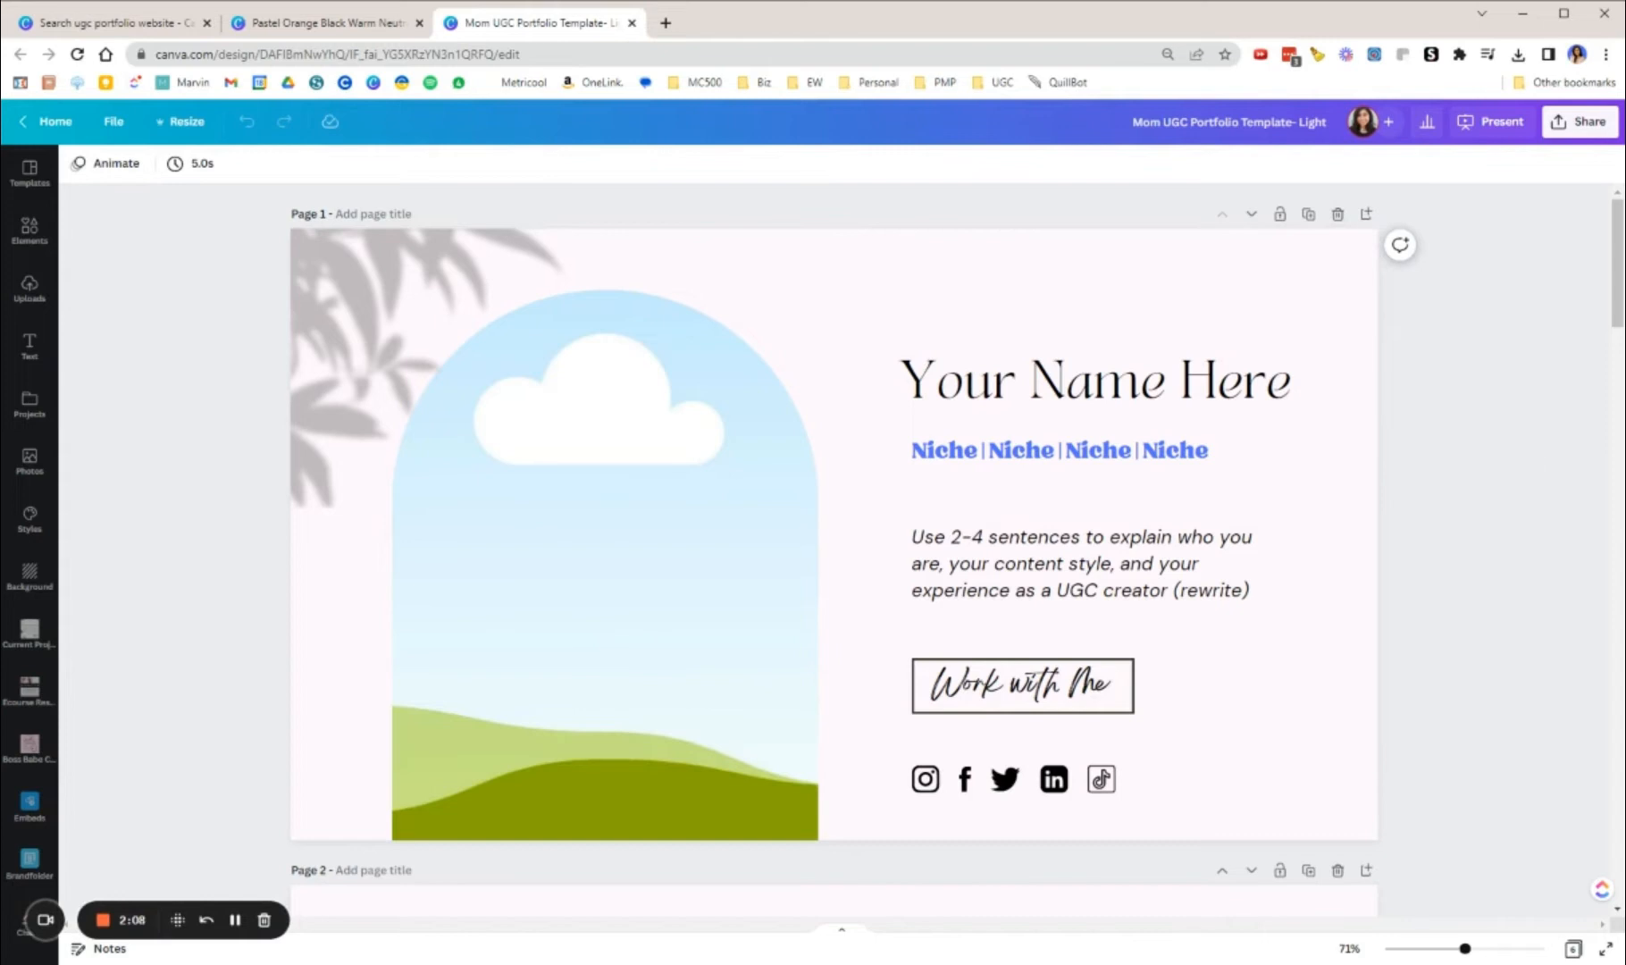
pyautogui.scroll(-3, 1431, 501)
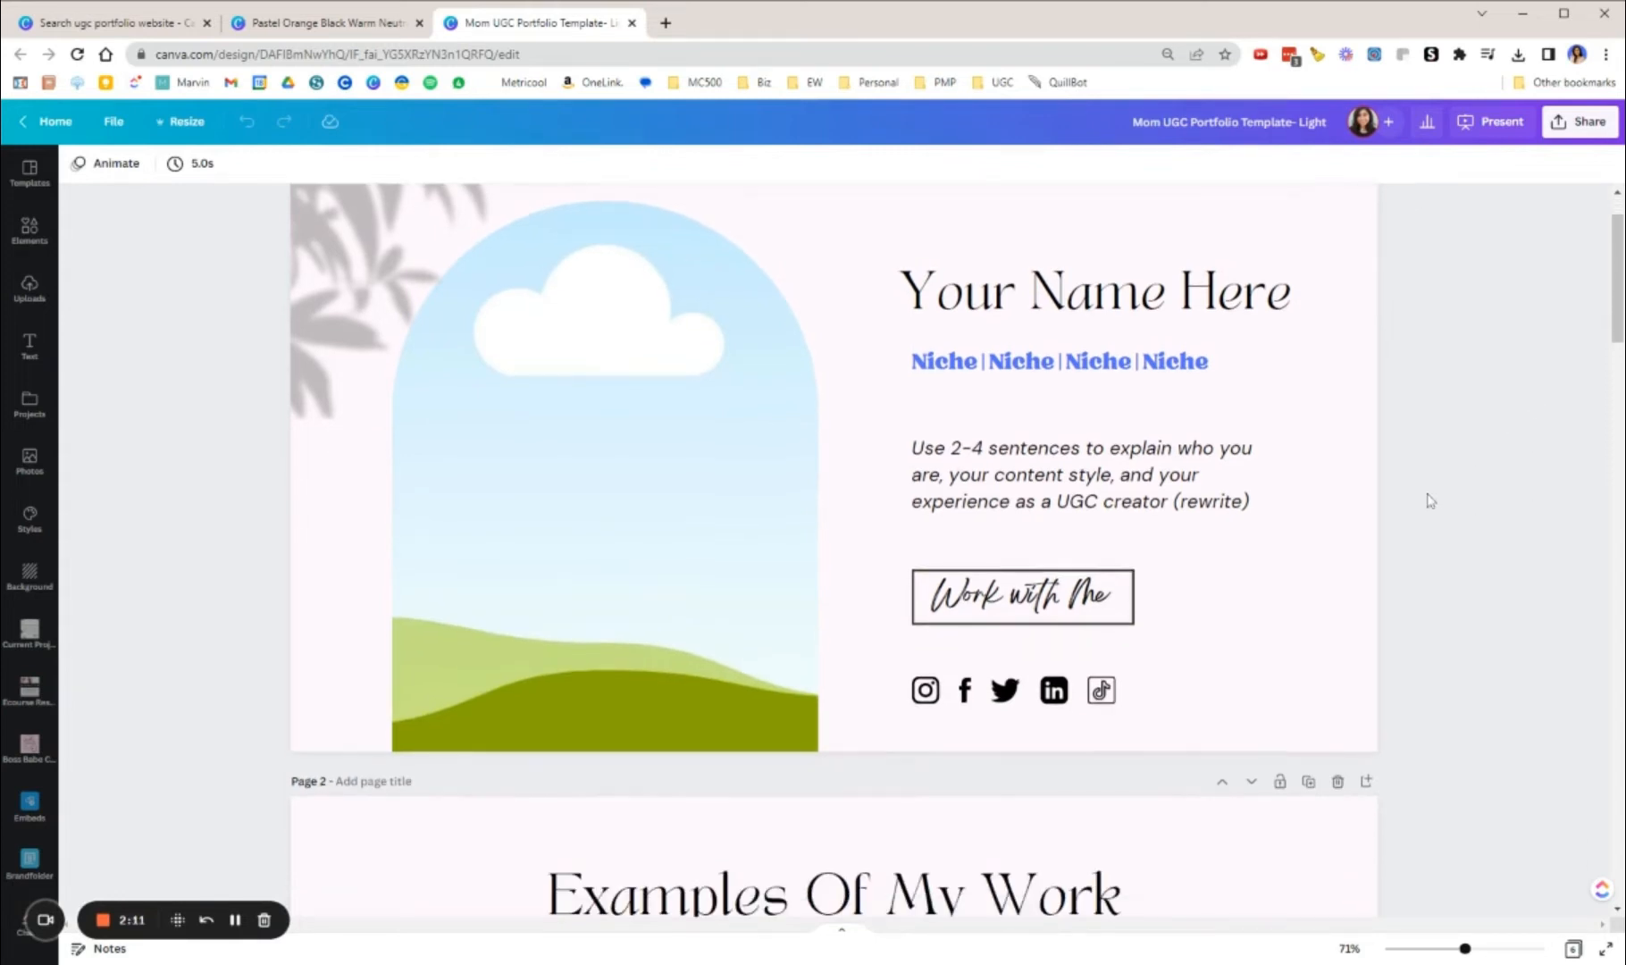
pyautogui.scroll(3, 1430, 501)
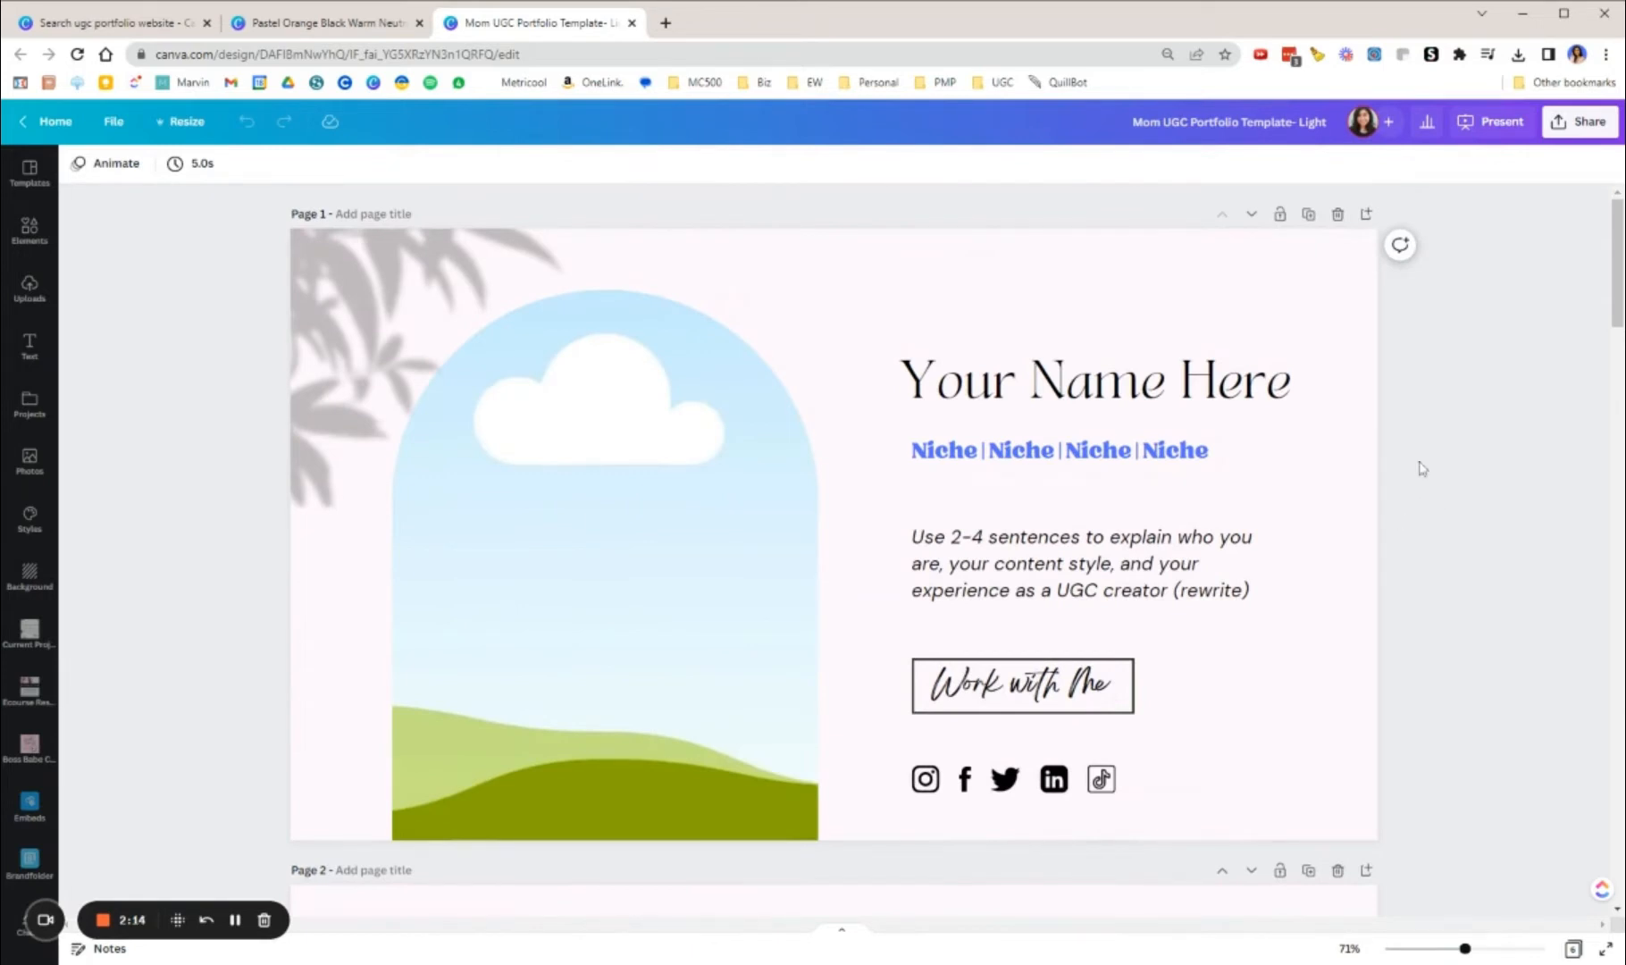
pyautogui.click(174, 124)
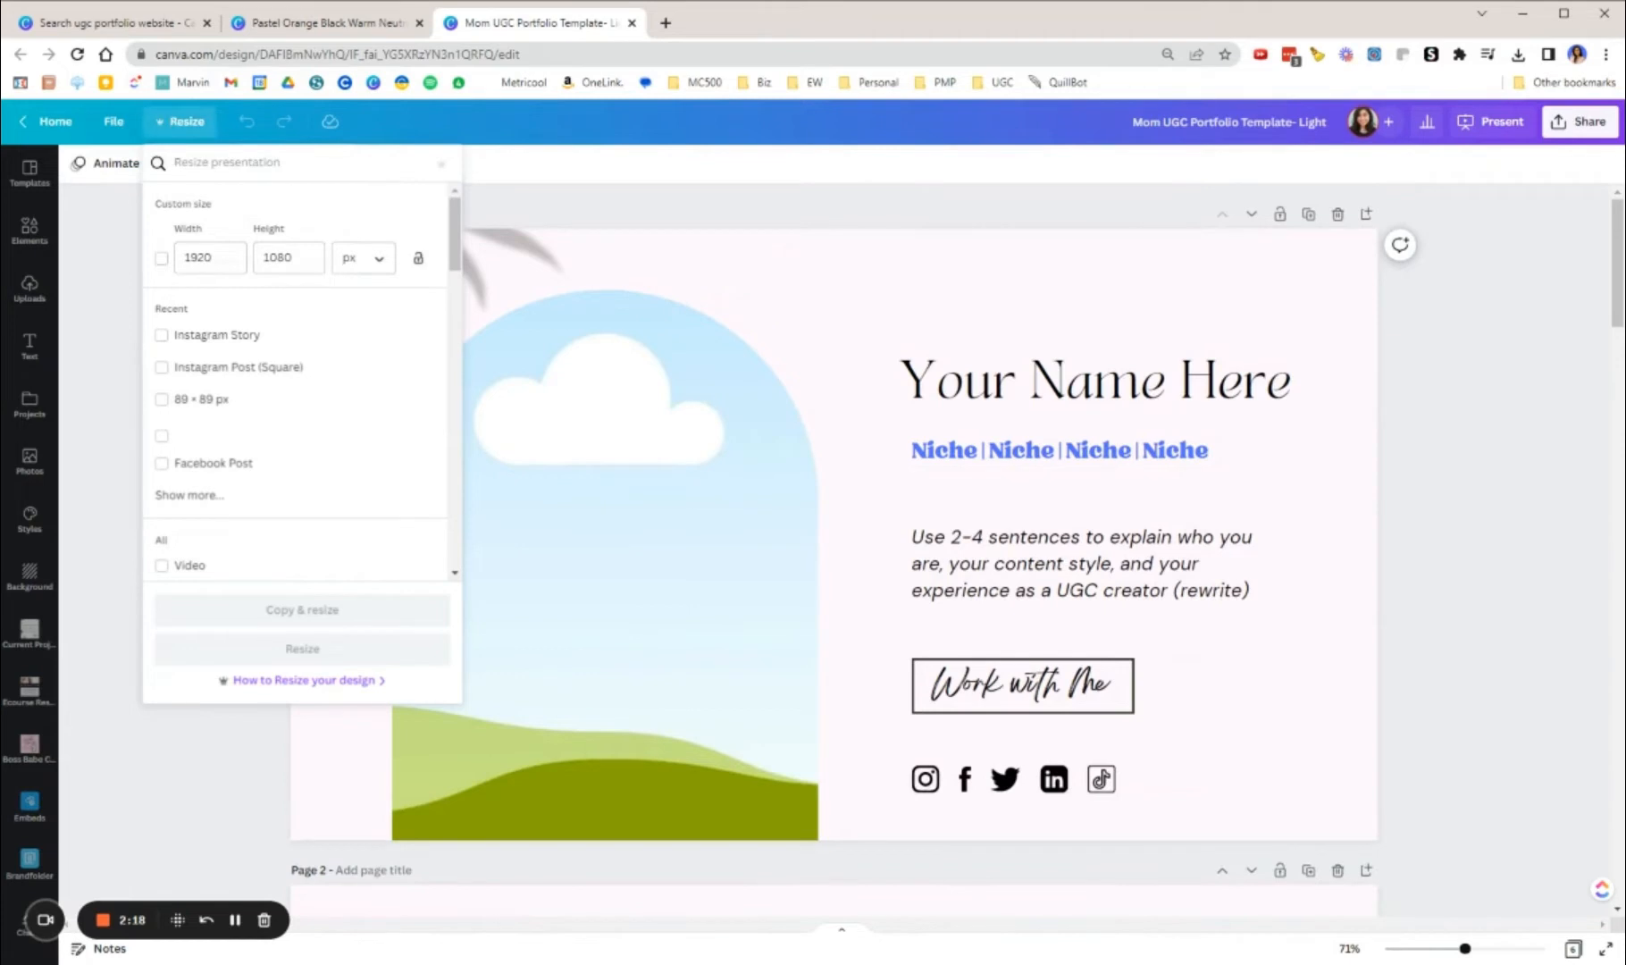
pyautogui.write('webs')
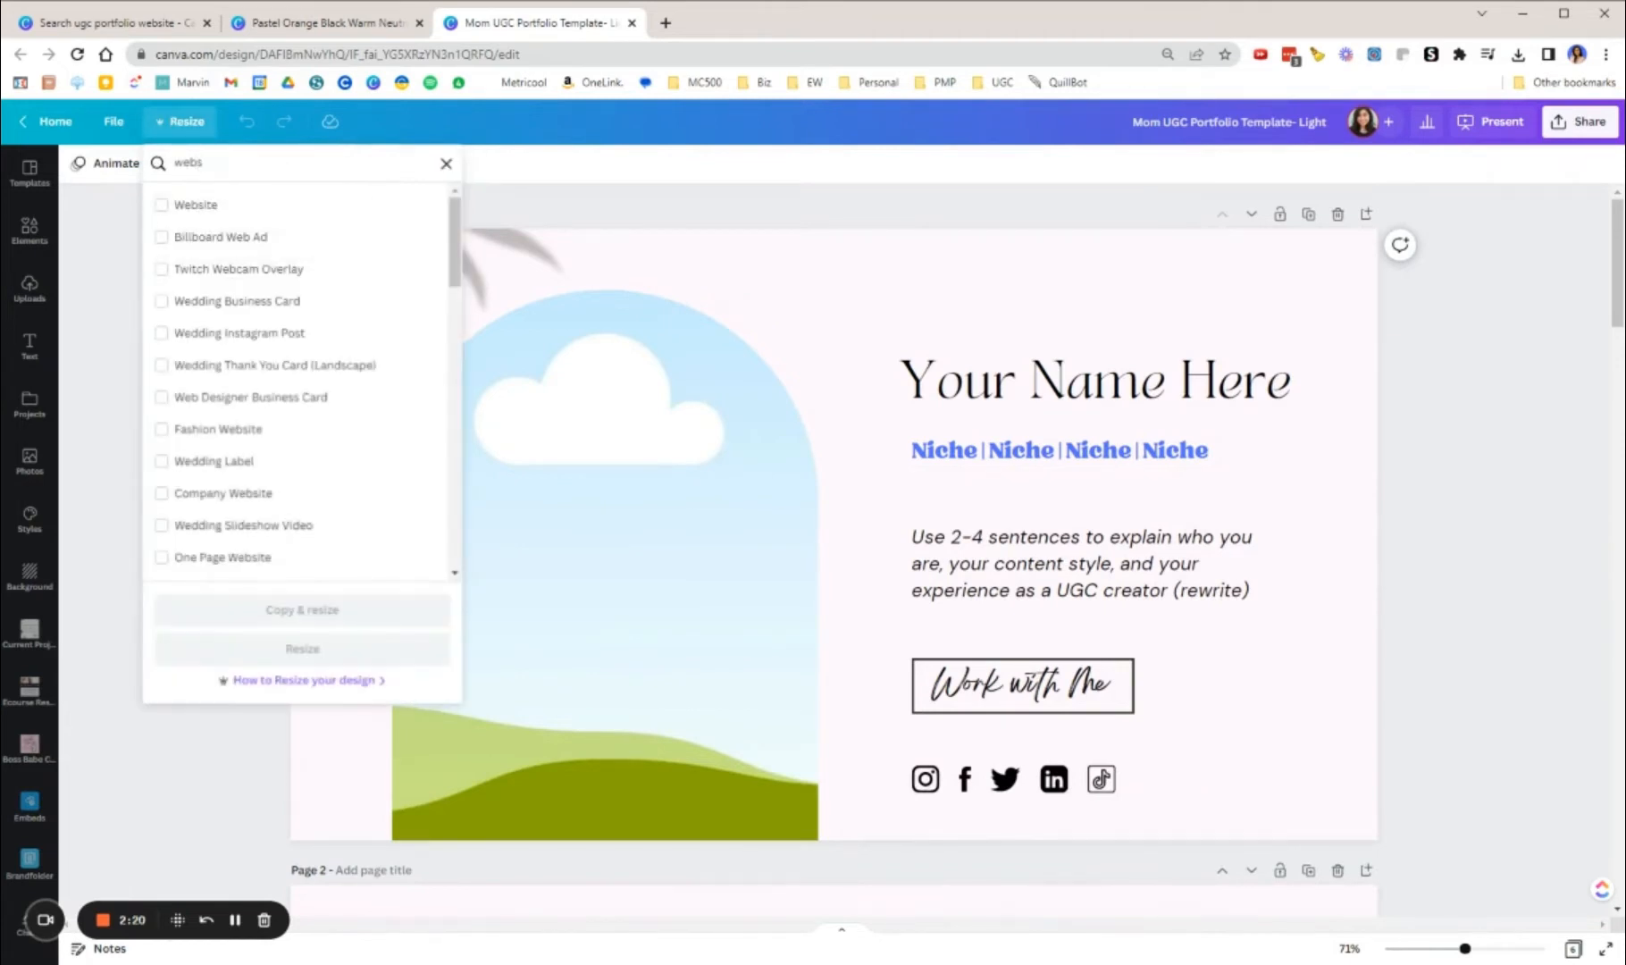
pyautogui.click(179, 205)
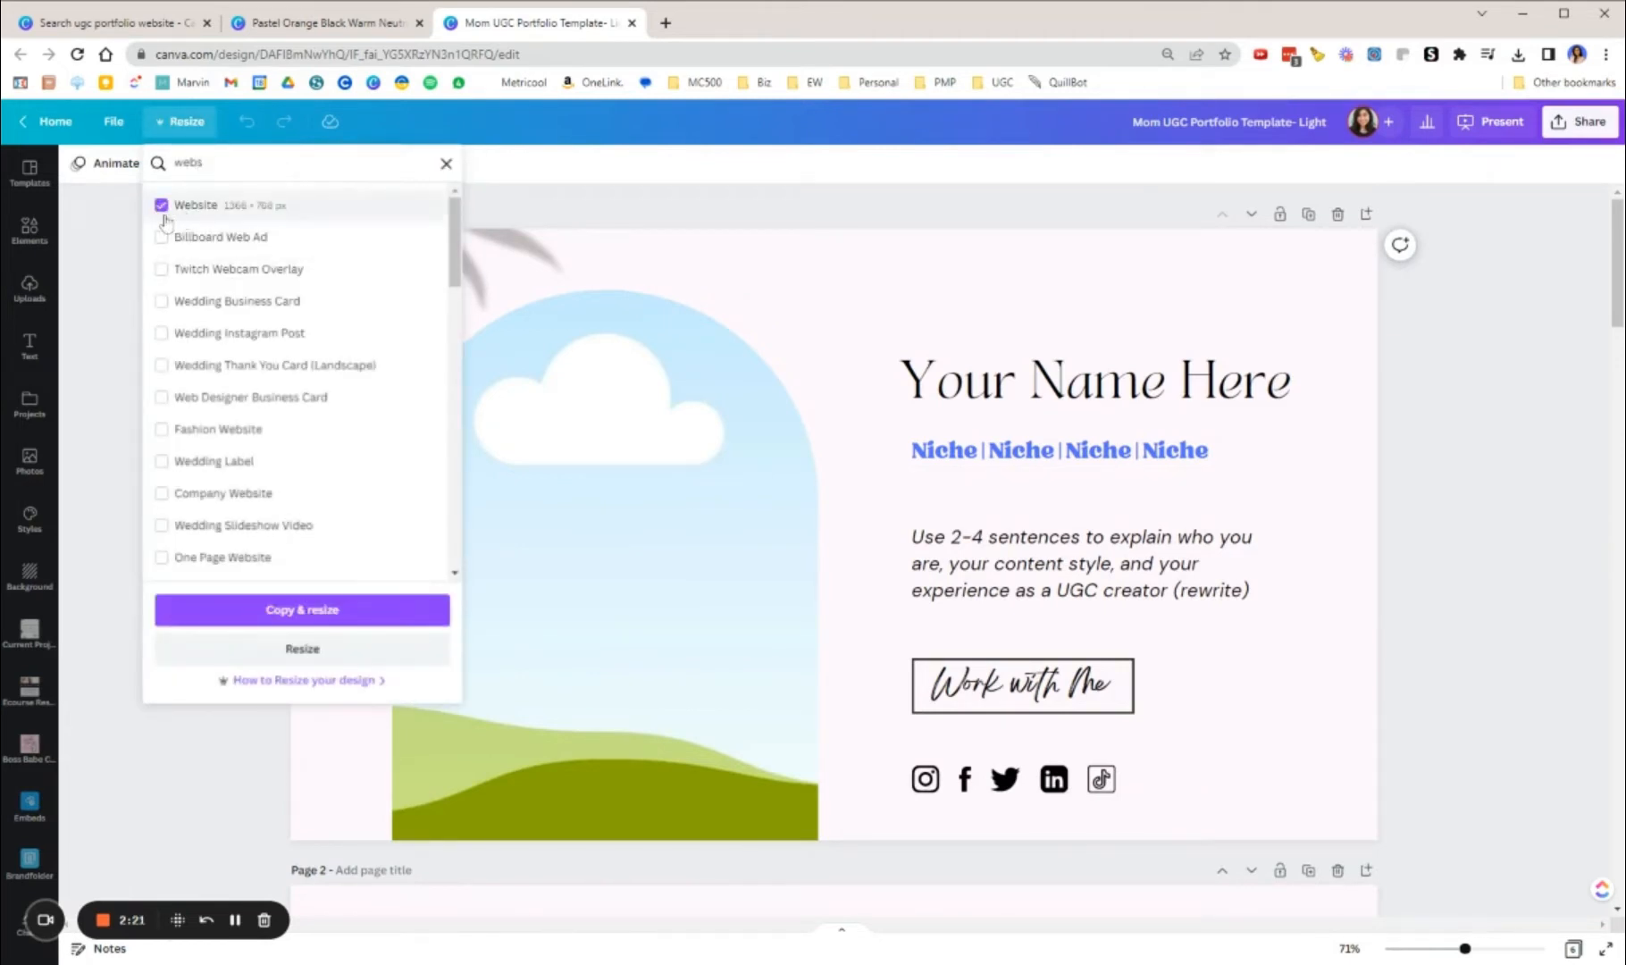
pyautogui.click(337, 650)
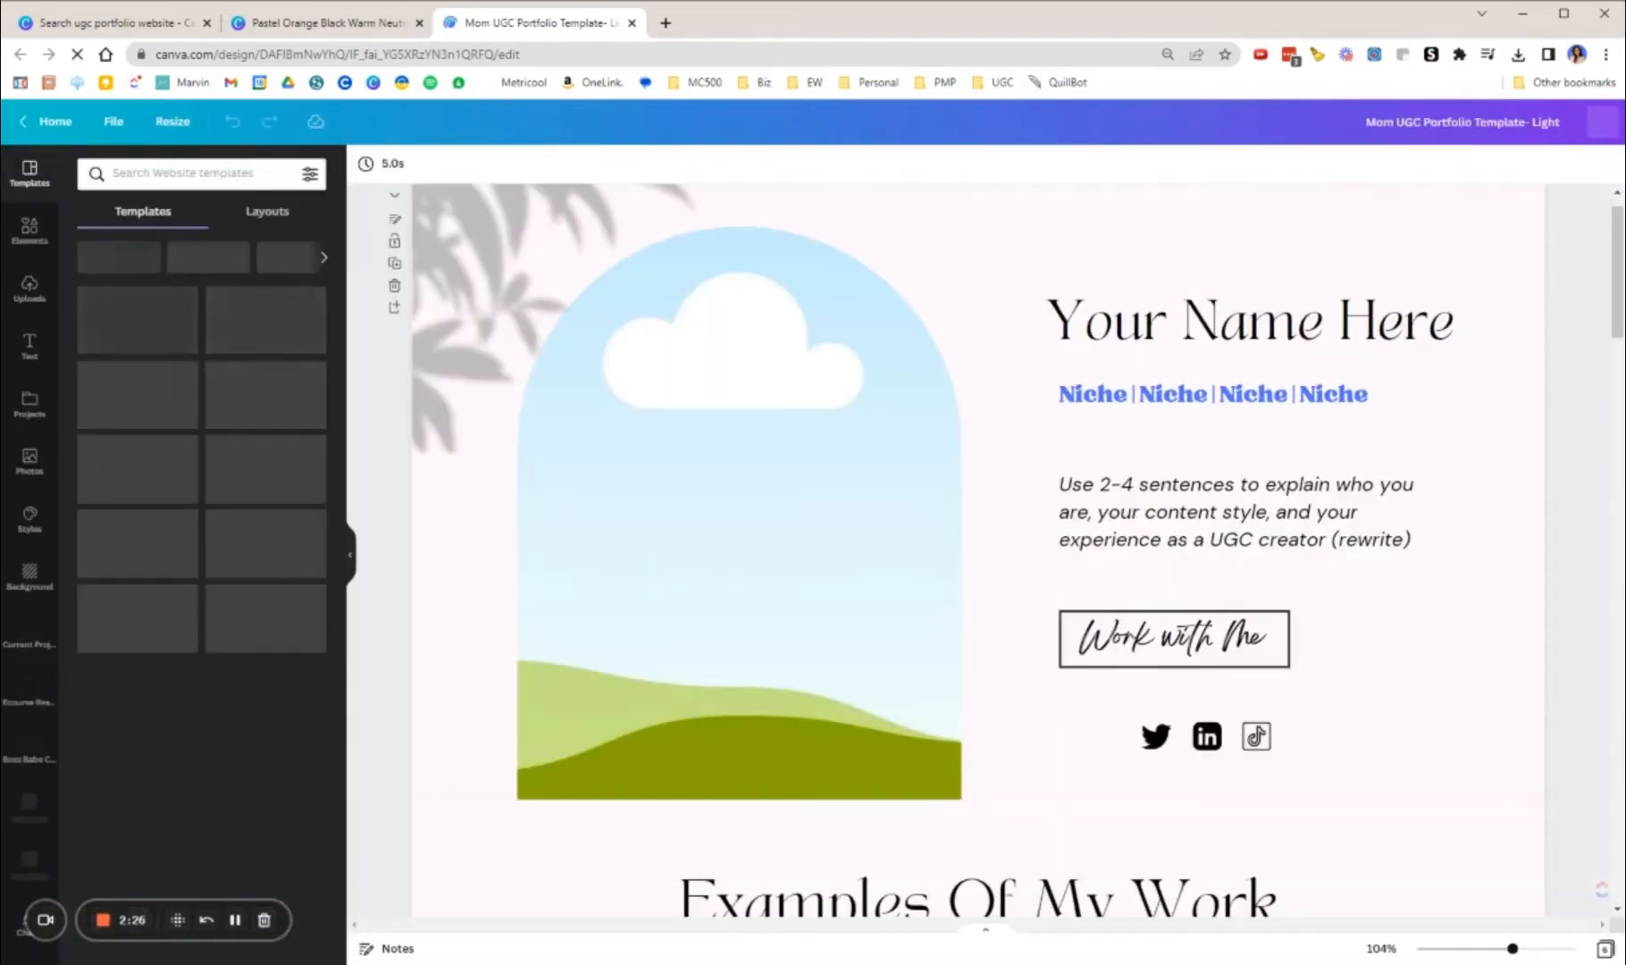
pyautogui.click(350, 554)
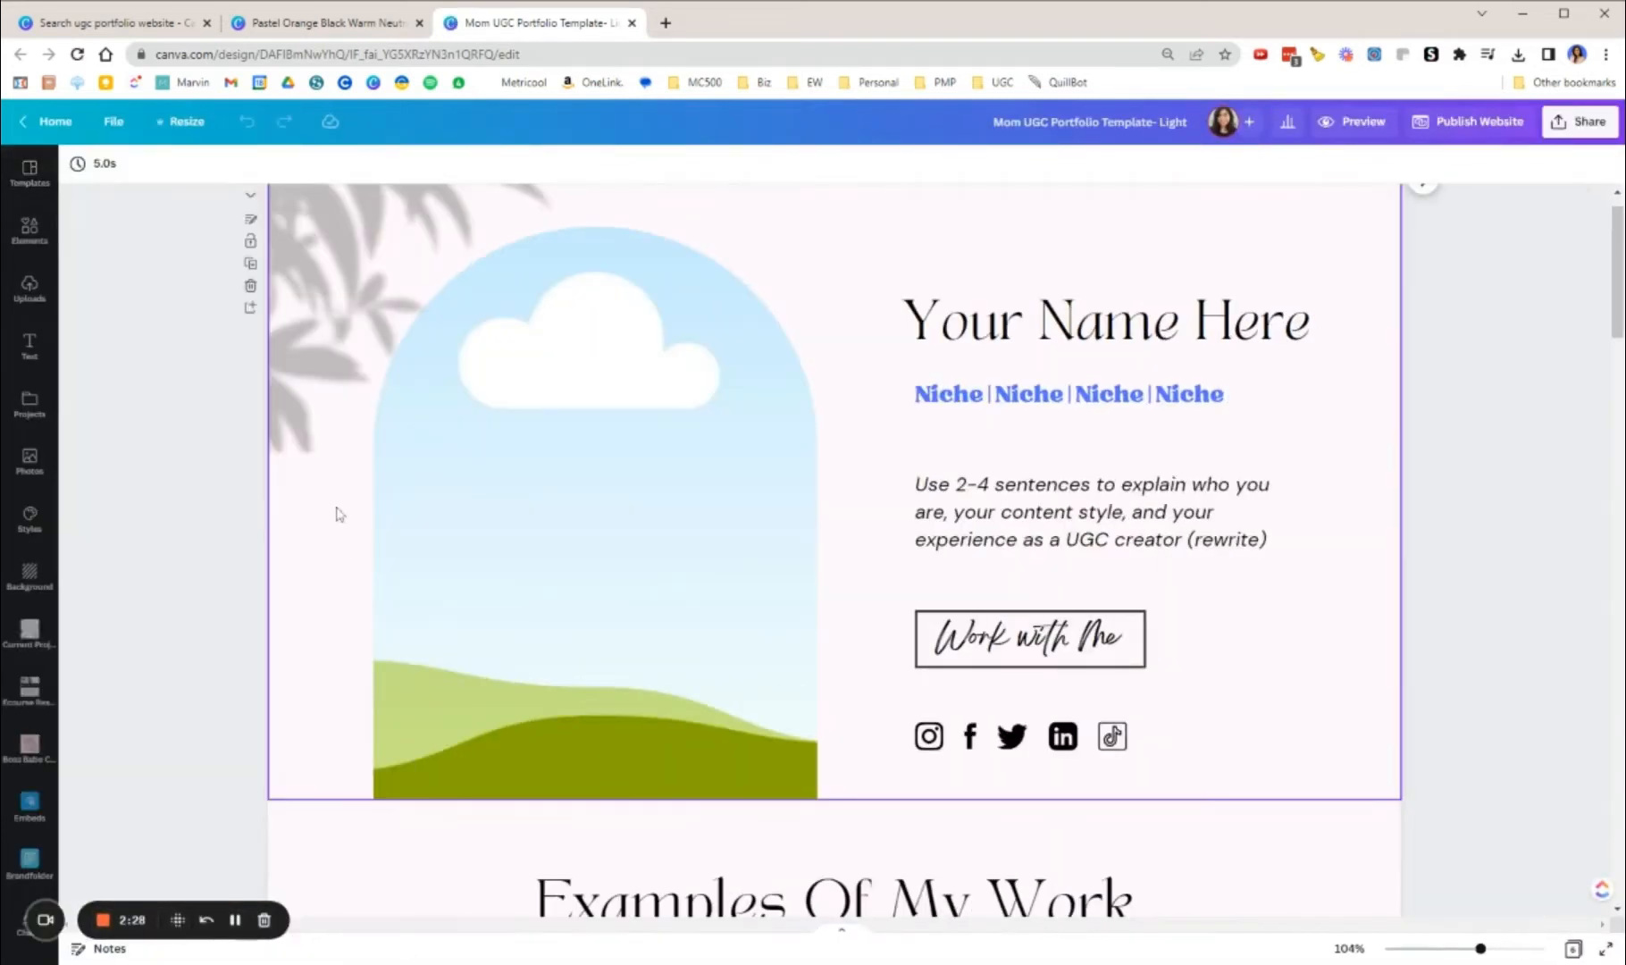
# Step: Examine the resized design's sections, including the intro, work examples, Why UGC, previous partners and rates, for how they fit the website layout
pyautogui.scroll(-7, 954, 589)
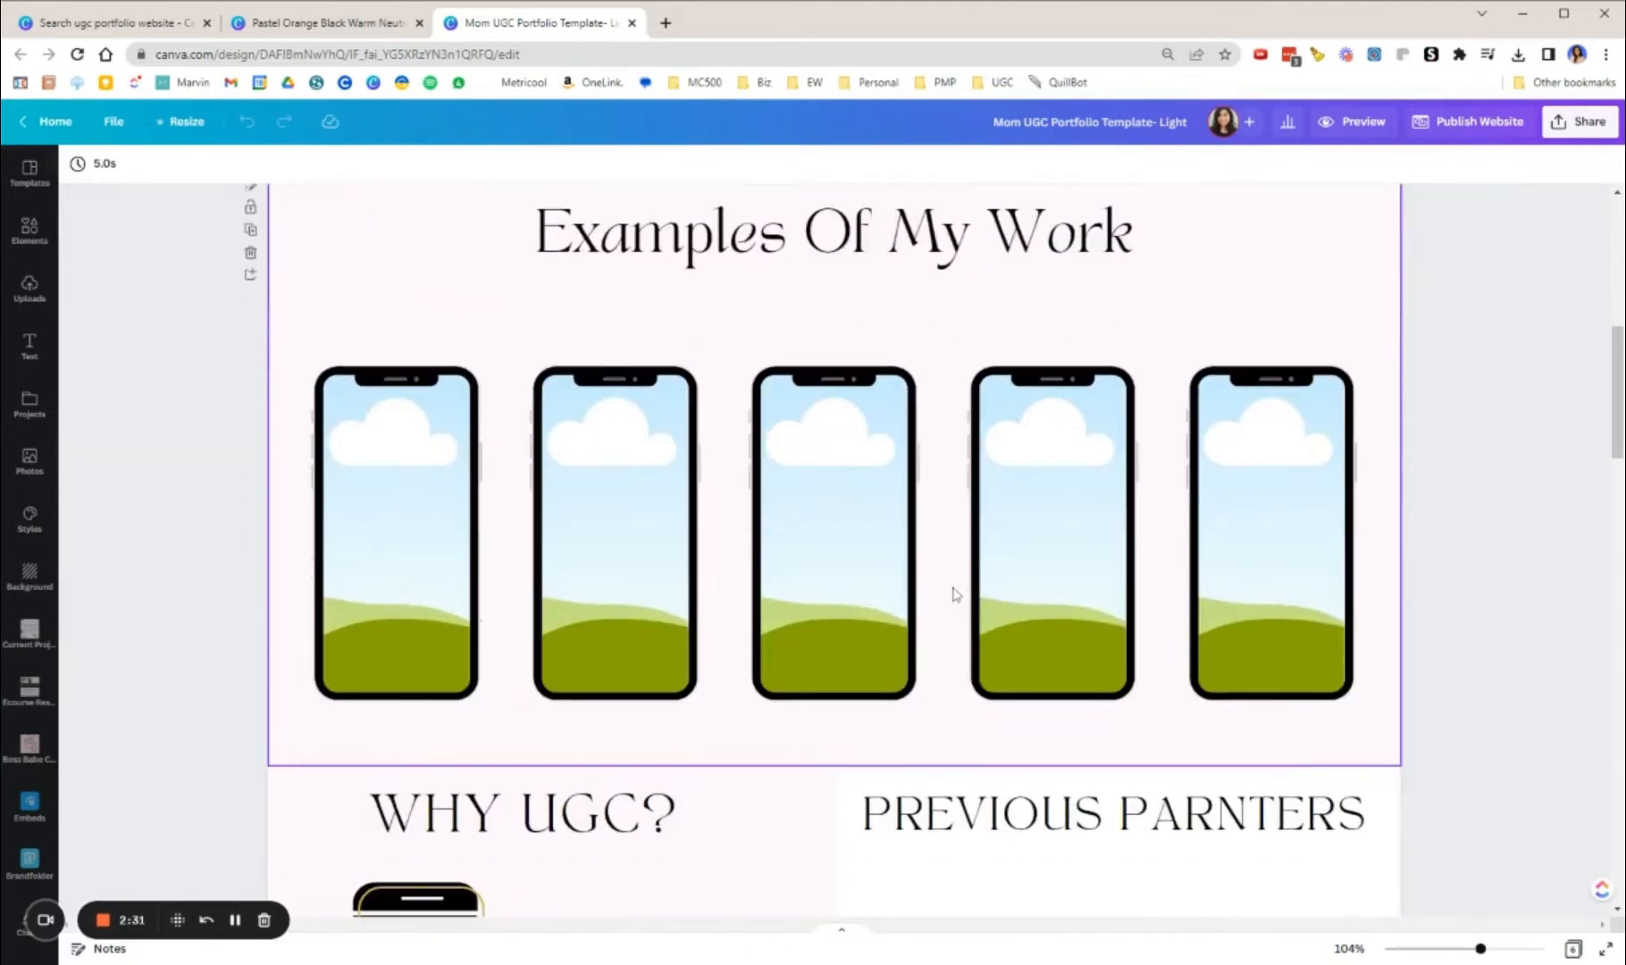
pyautogui.scroll(5, 952, 595)
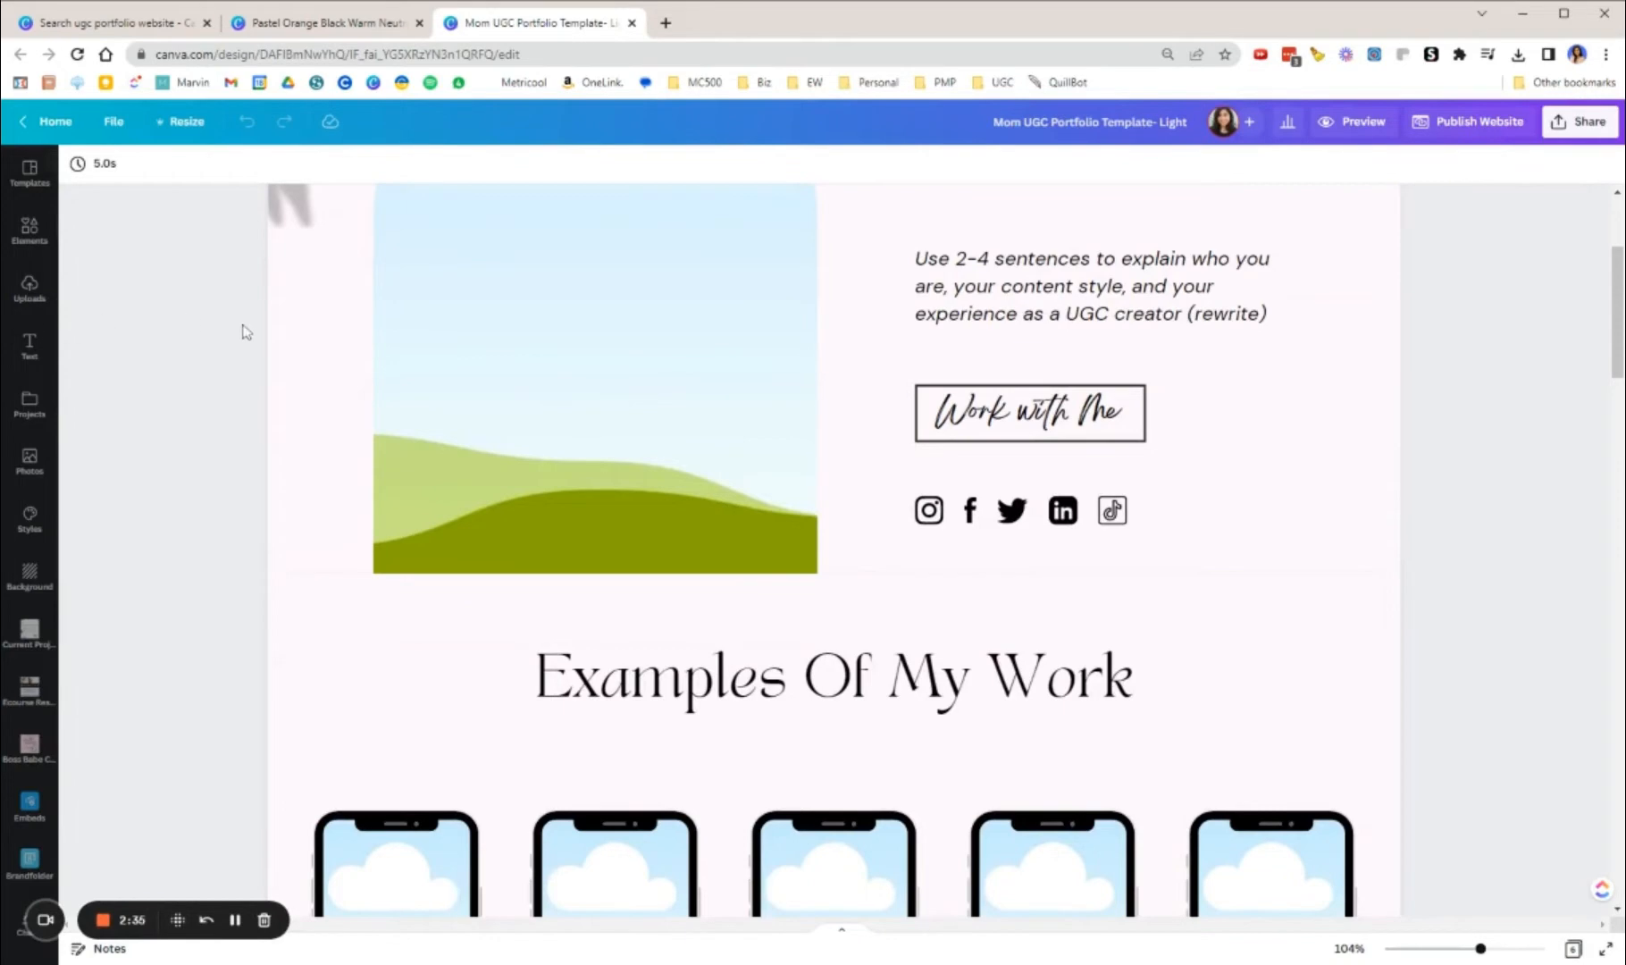
pyautogui.scroll(3, 242, 332)
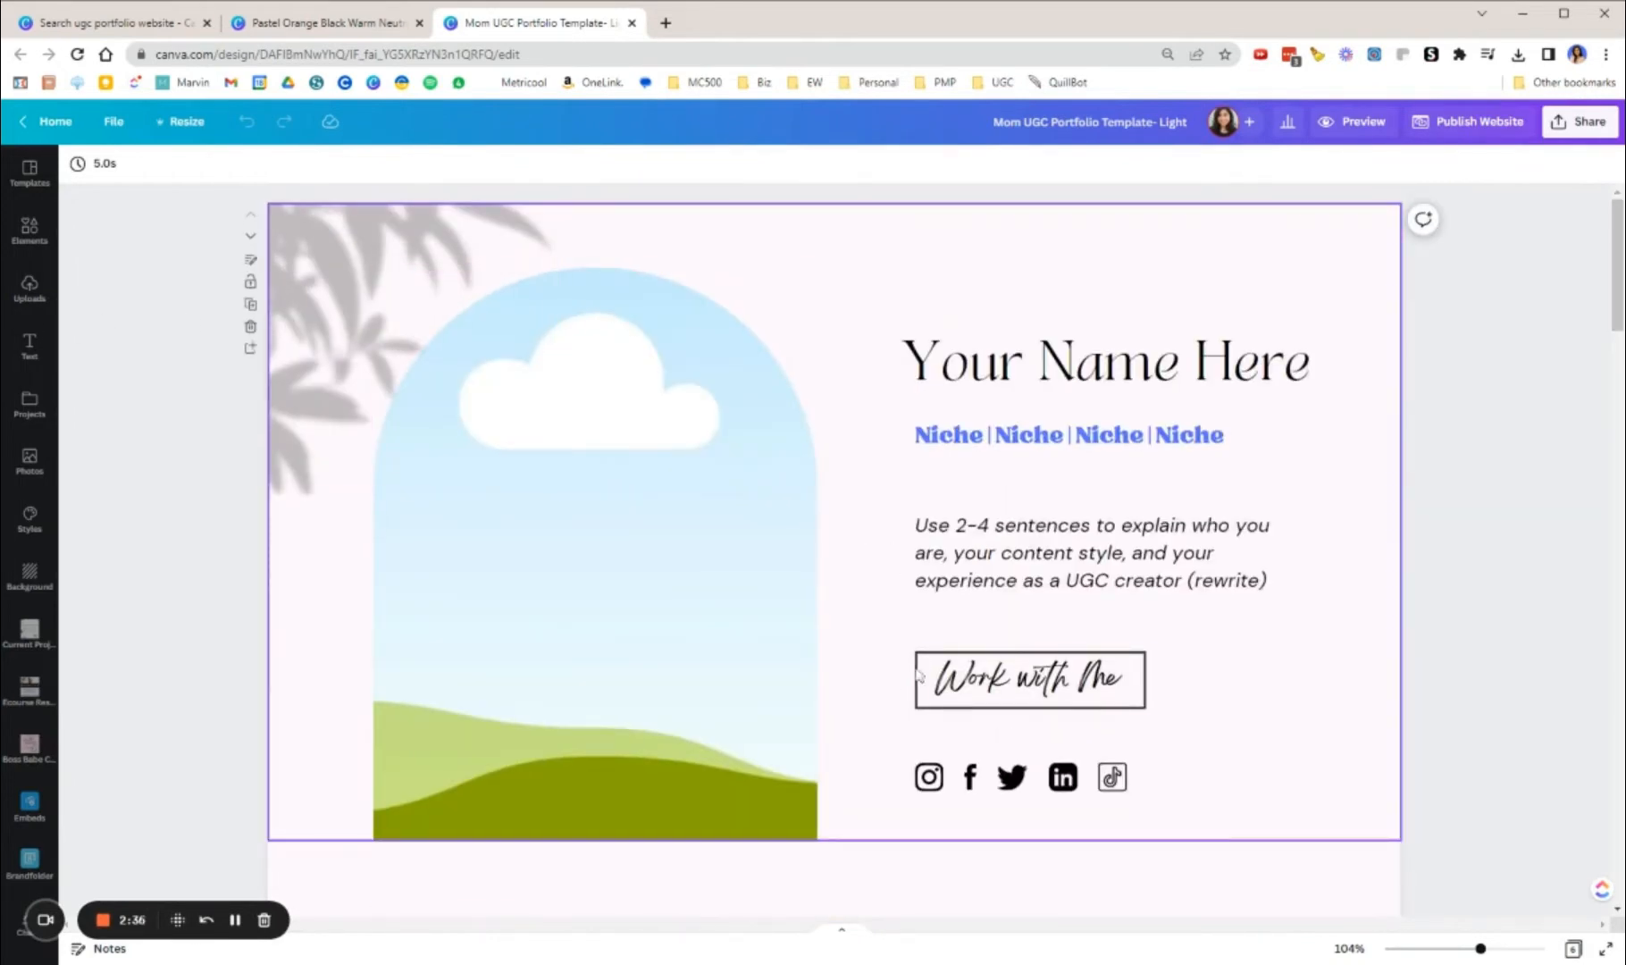
pyautogui.scroll(-6, 748, 456)
pyautogui.scroll(-15, 751, 460)
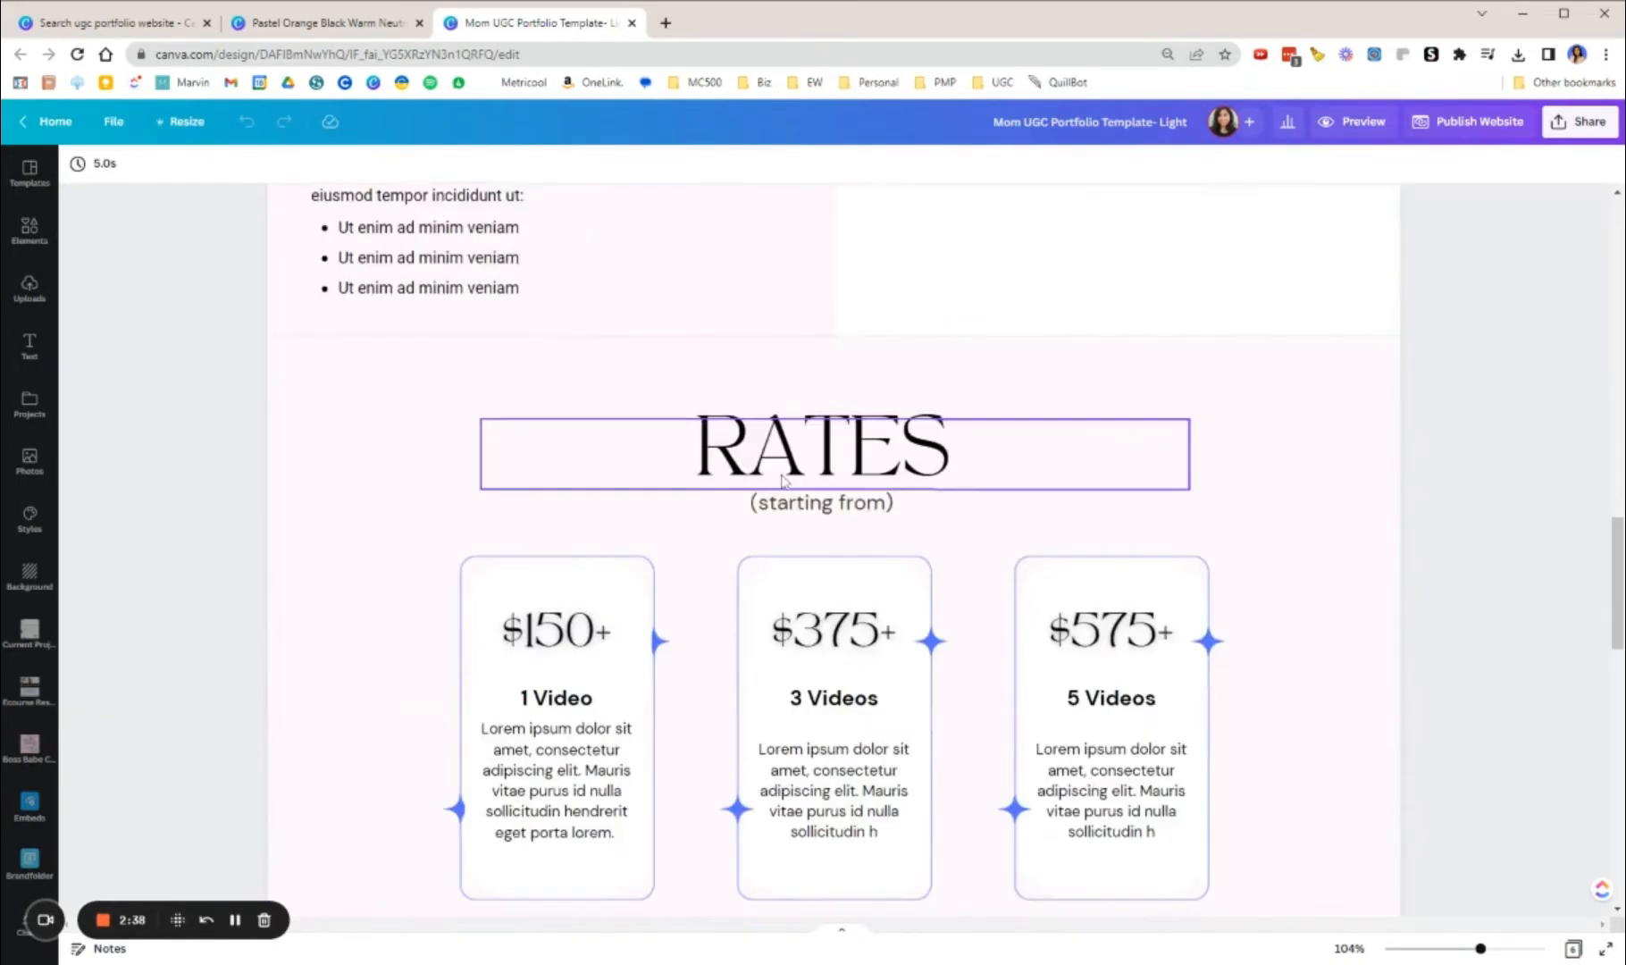
pyautogui.scroll(9, 786, 511)
pyautogui.scroll(15, 786, 511)
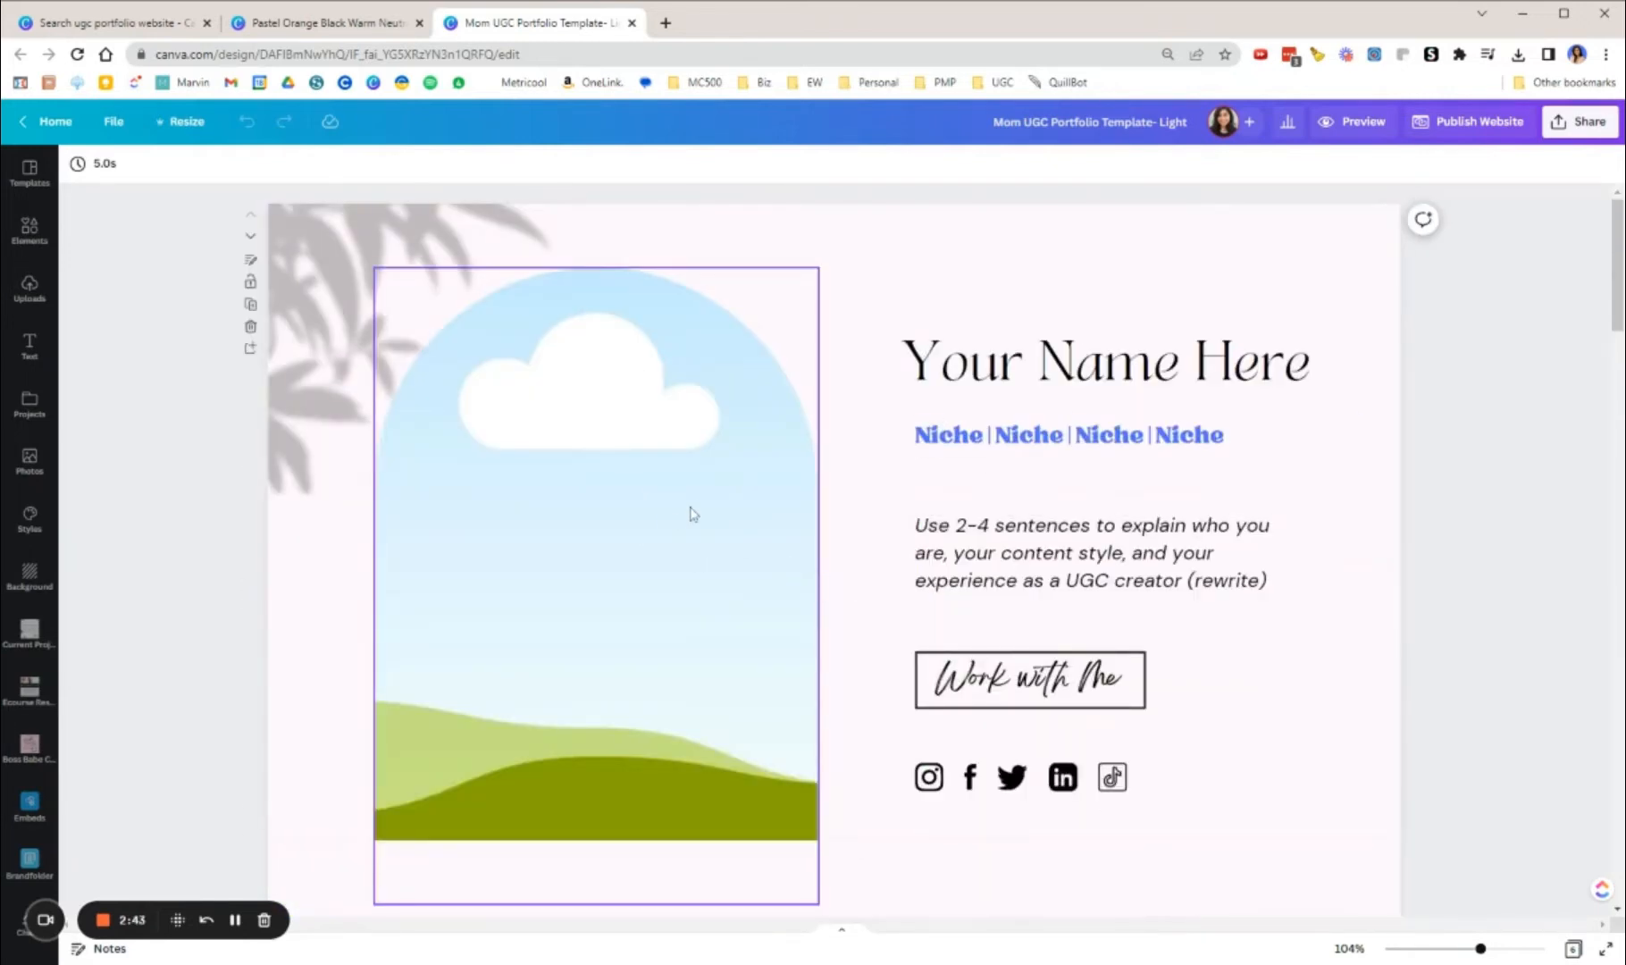
pyautogui.scroll(-4, 893, 474)
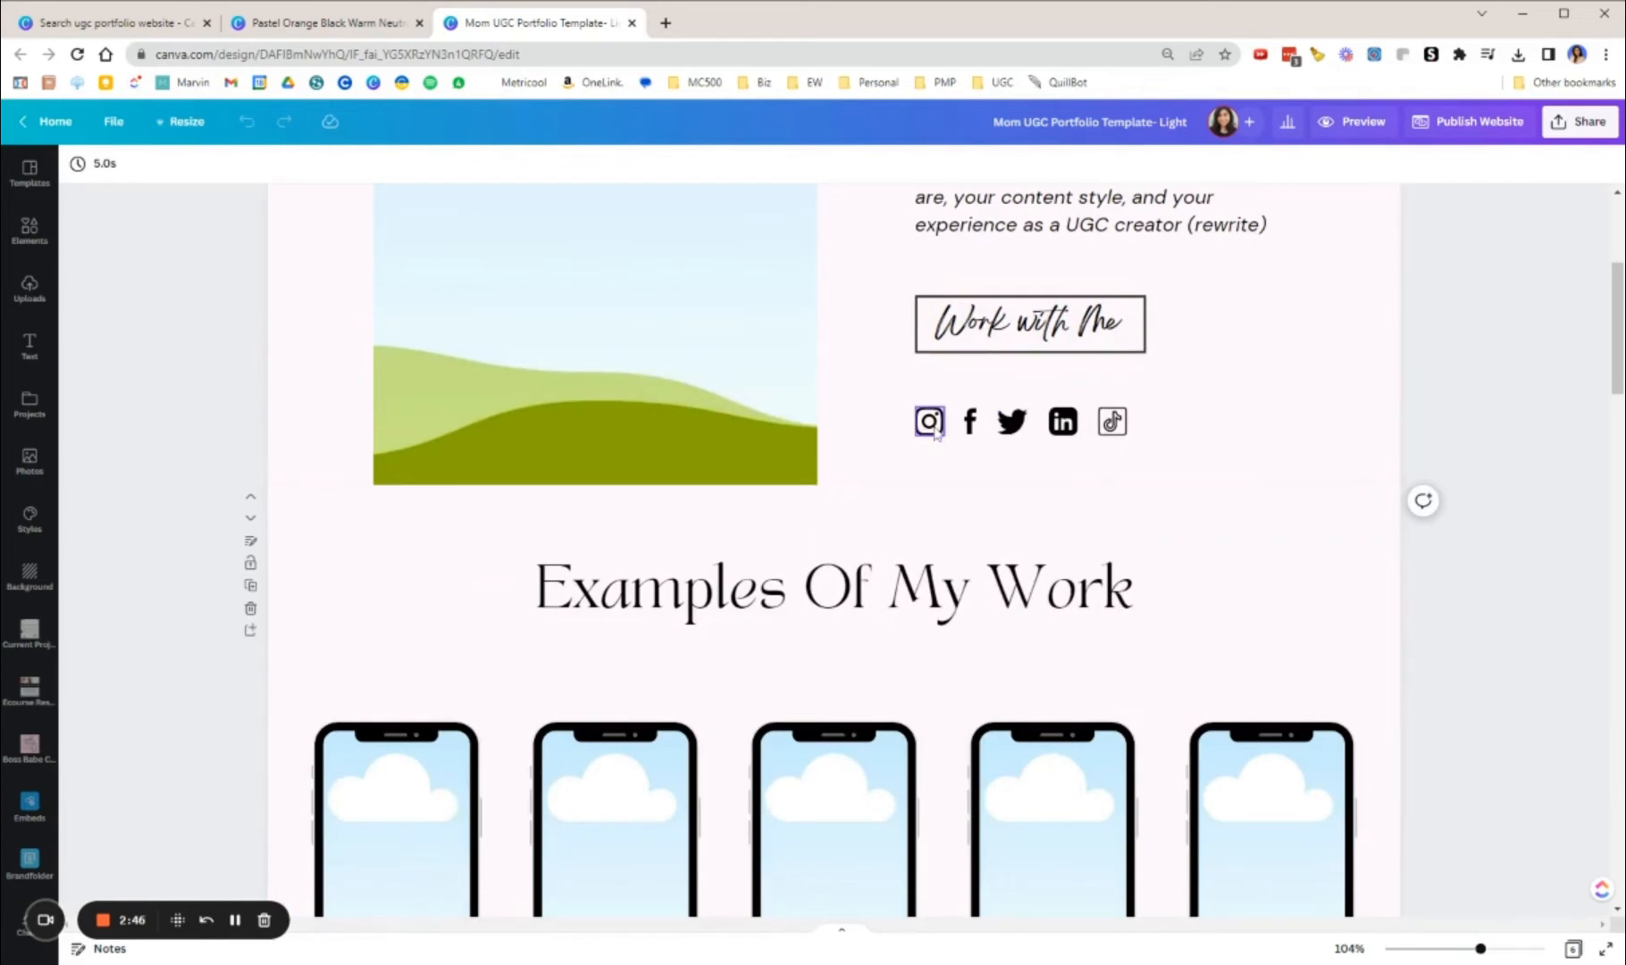
pyautogui.scroll(-4, 932, 438)
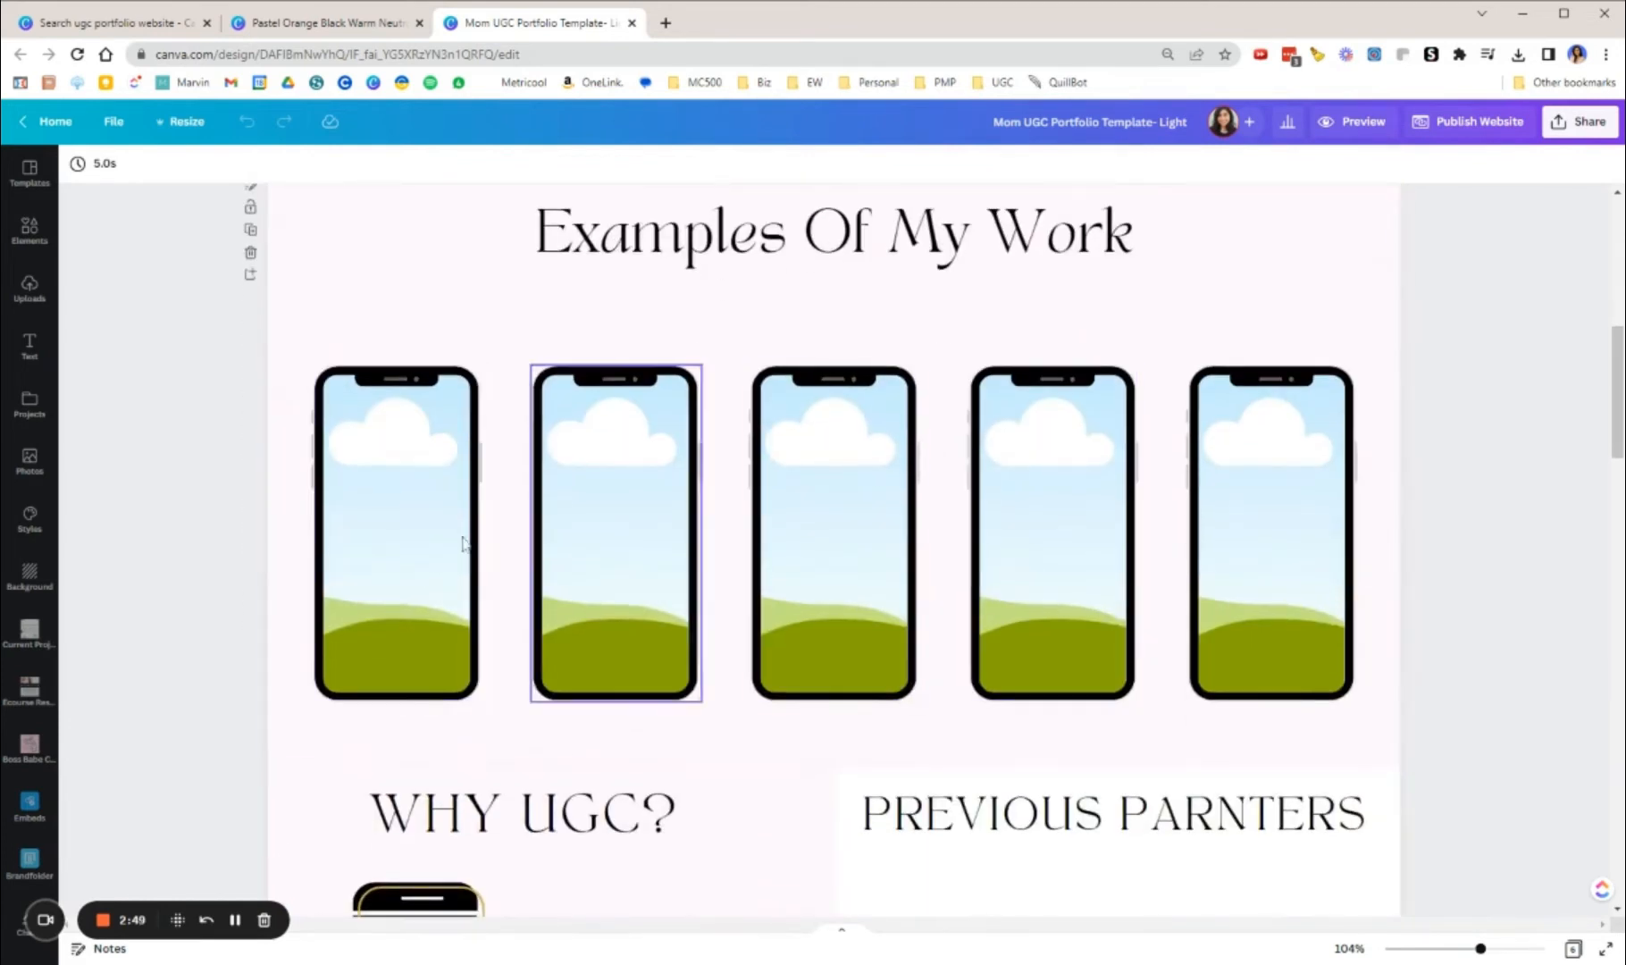
pyautogui.scroll(-4, 953, 585)
pyautogui.scroll(5, 791, 518)
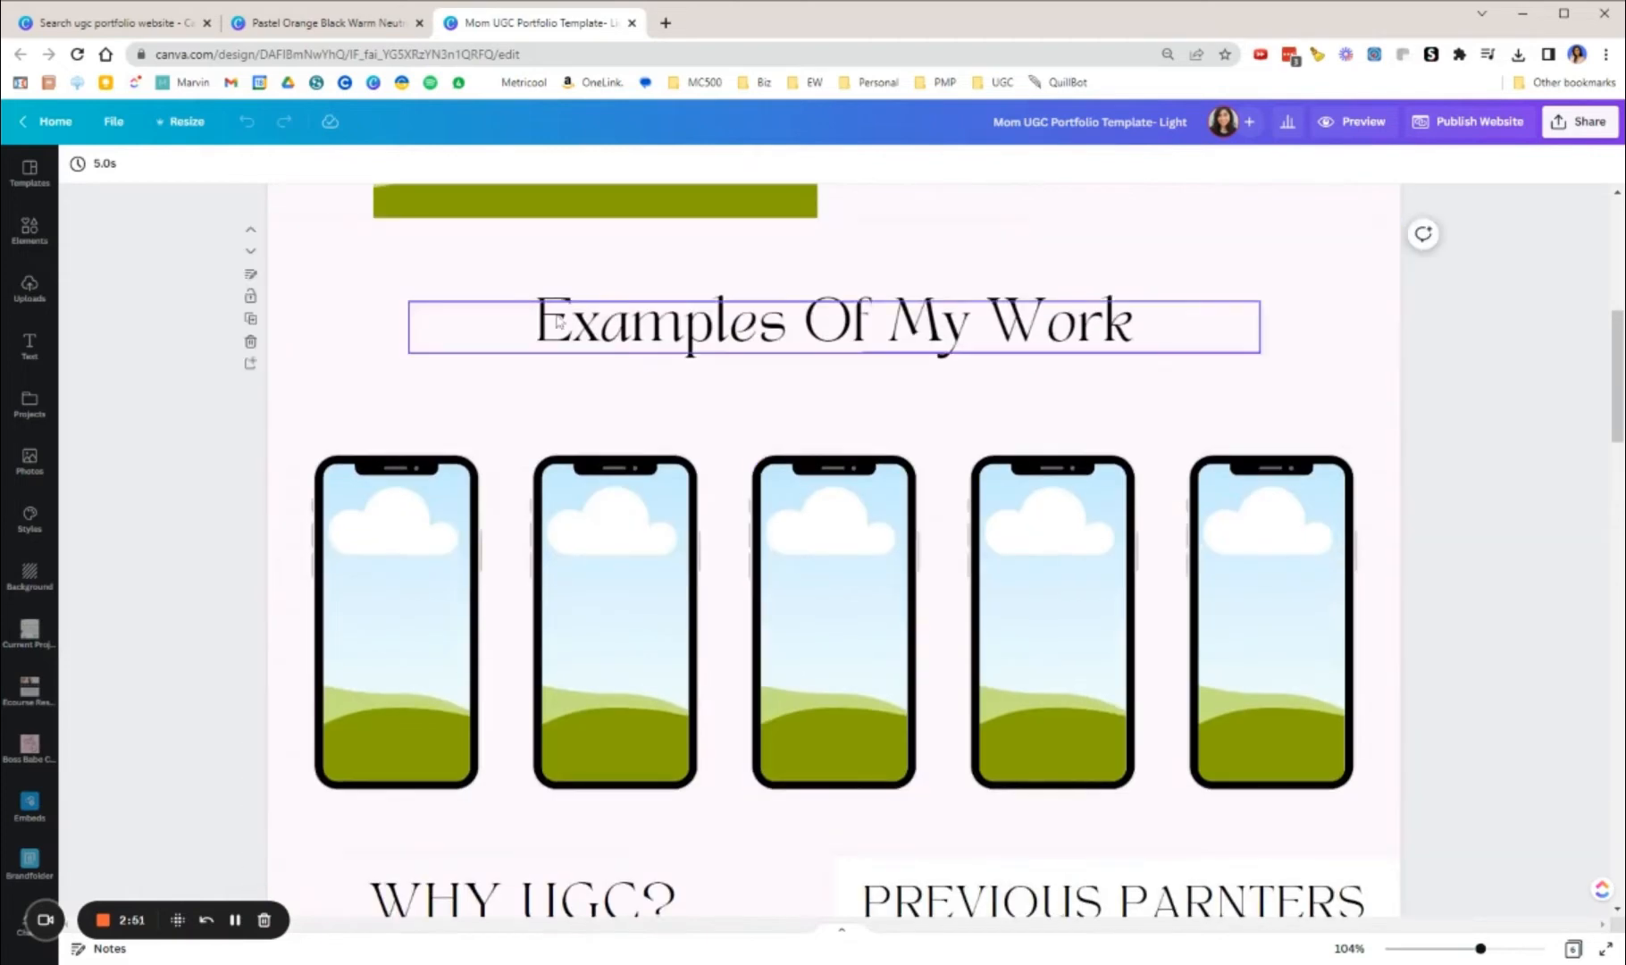
pyautogui.scroll(-5, 736, 509)
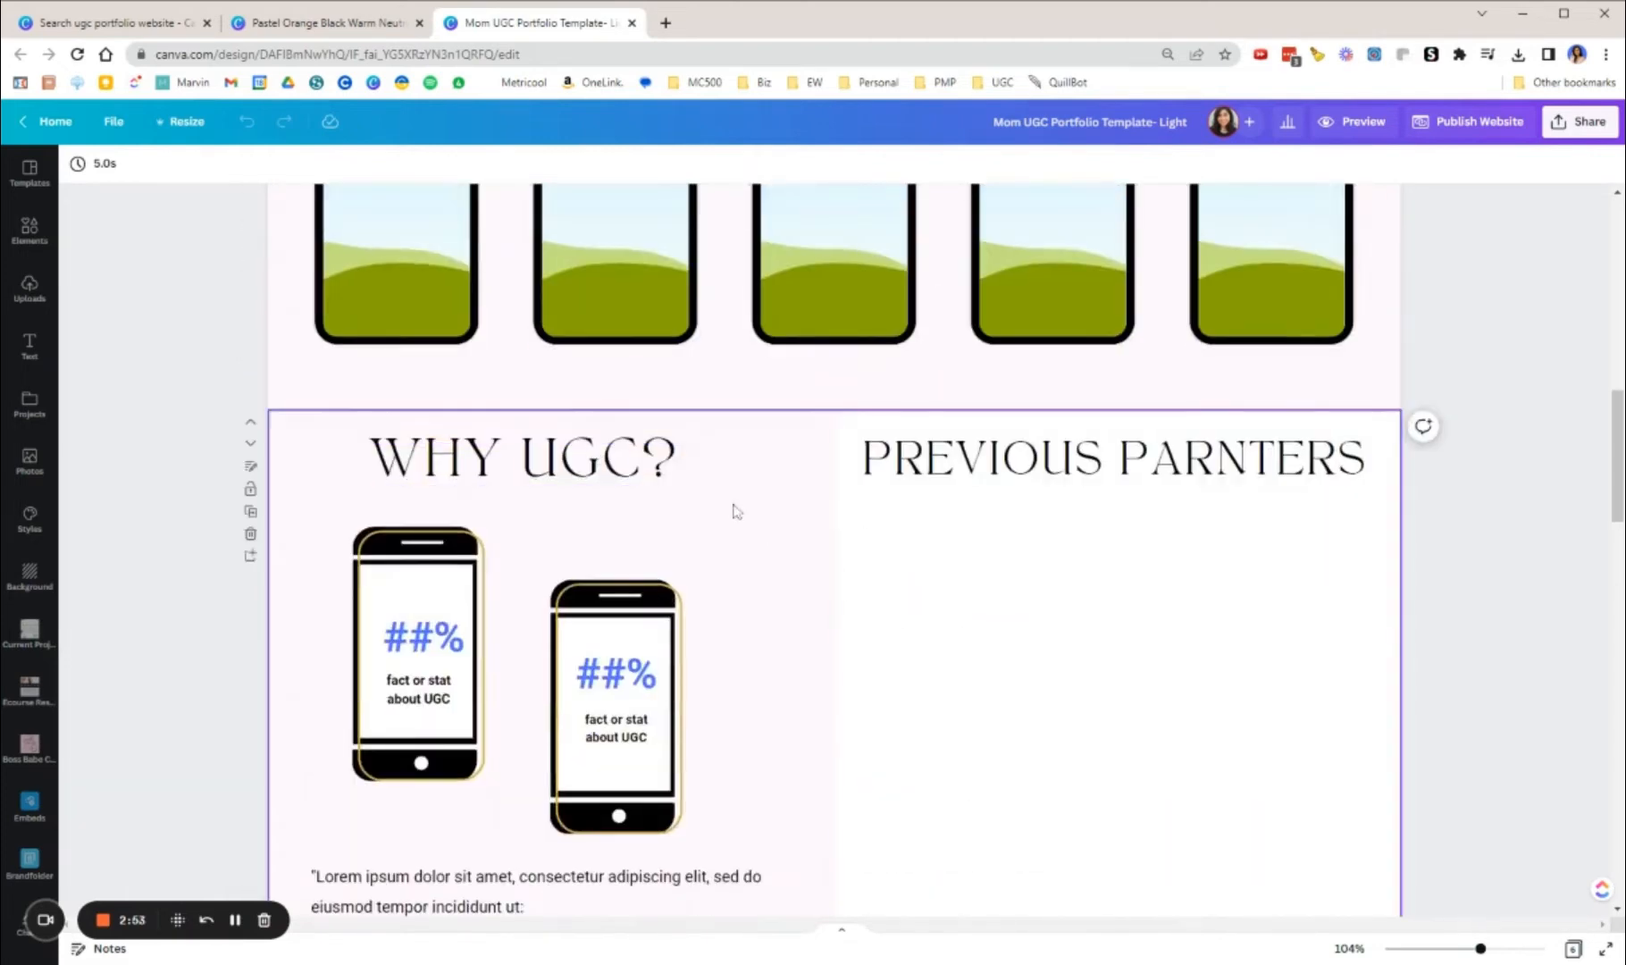
# Step: Review the design's sections, return to the intro's arch image frame and undo the last change
pyautogui.scroll(4, 1063, 428)
pyautogui.scroll(-6, 744, 507)
pyautogui.scroll(-4, 744, 506)
pyautogui.scroll(20, 799, 501)
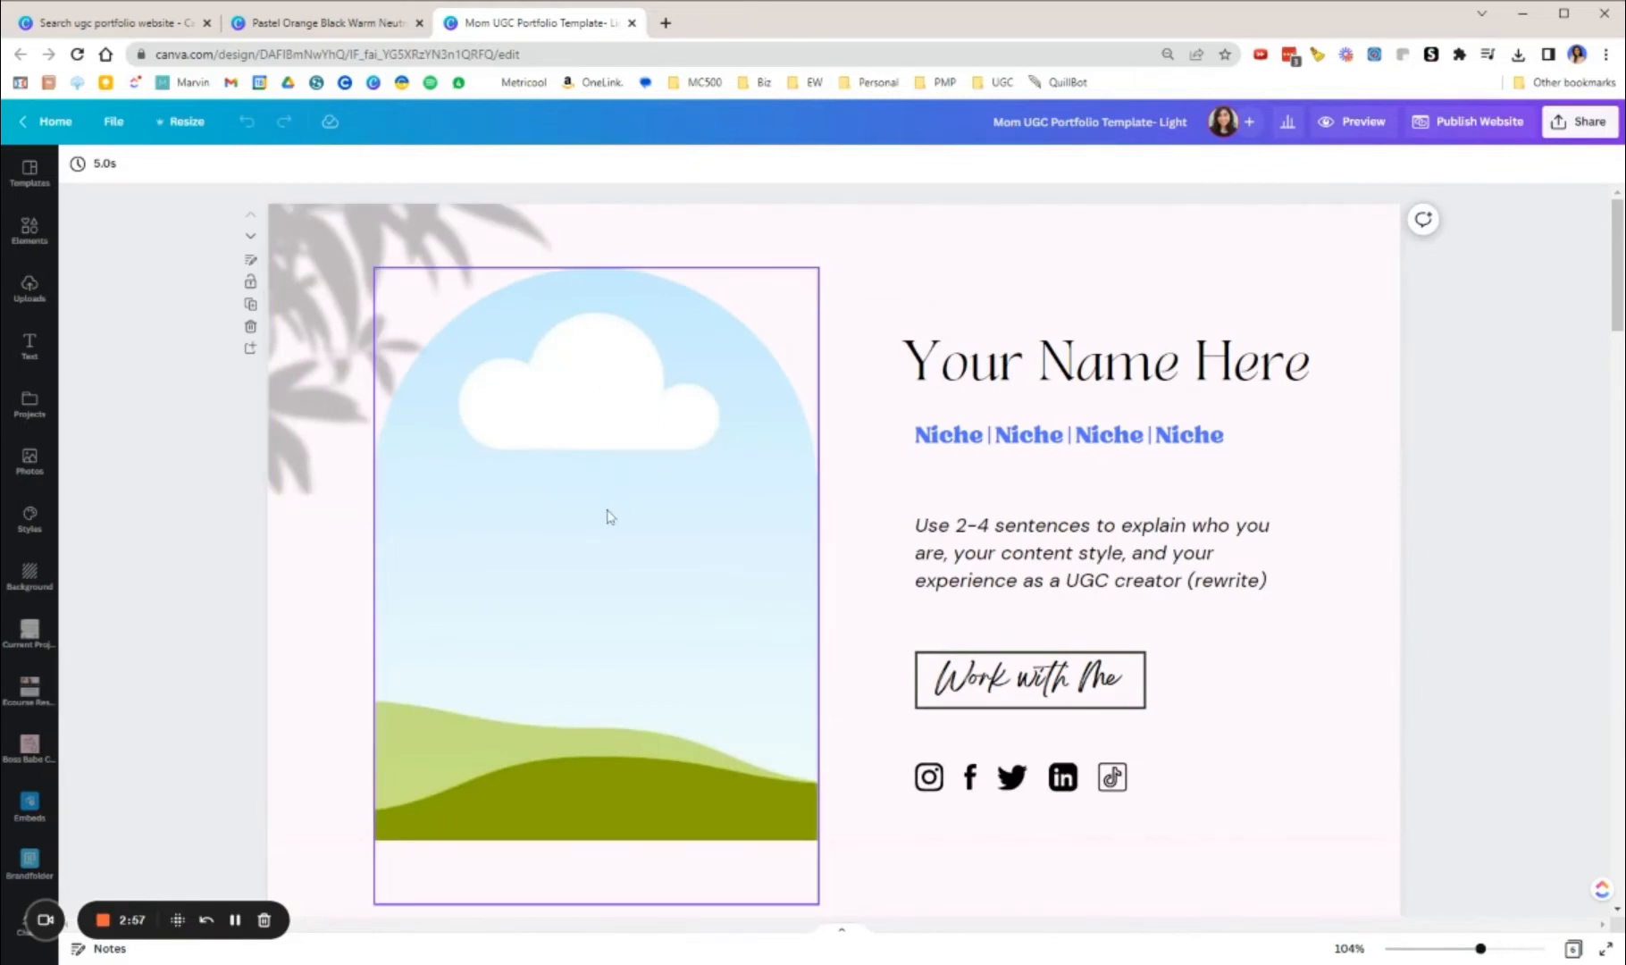
pyautogui.click(607, 516)
pyautogui.hotkey('ctrl', 'z')
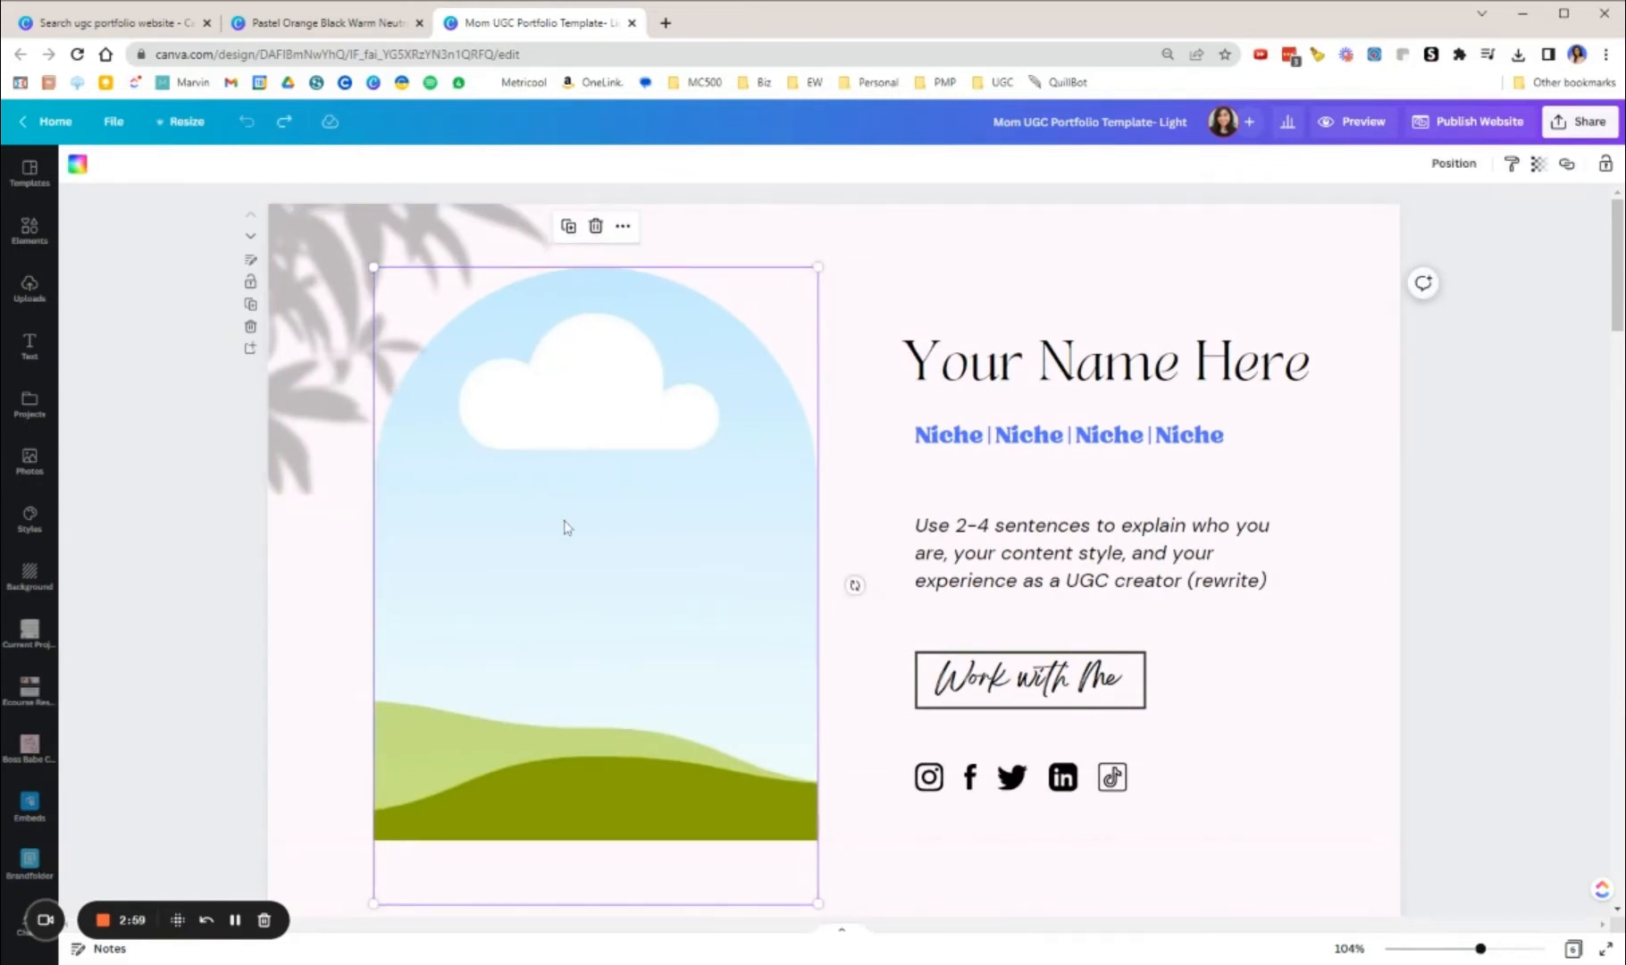
# Step: Browse the full Frames collection, try an arch frame over the intro's existing one, and delete it
pyautogui.click(30, 230)
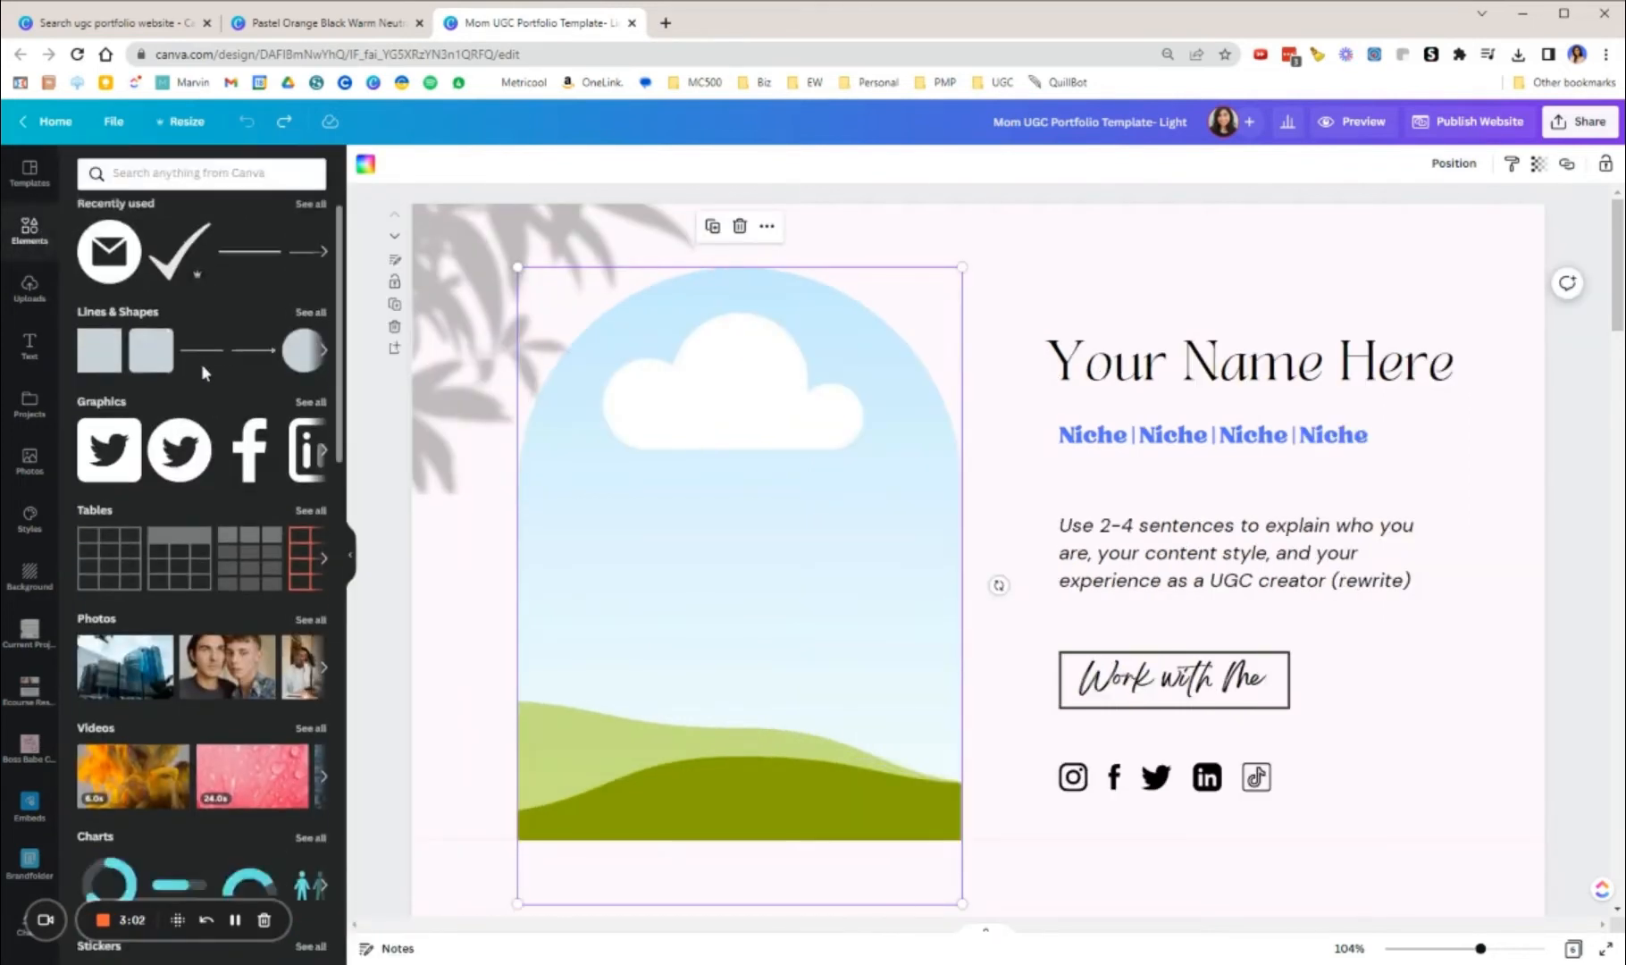
pyautogui.scroll(-5, 201, 363)
pyautogui.scroll(-2, 248, 507)
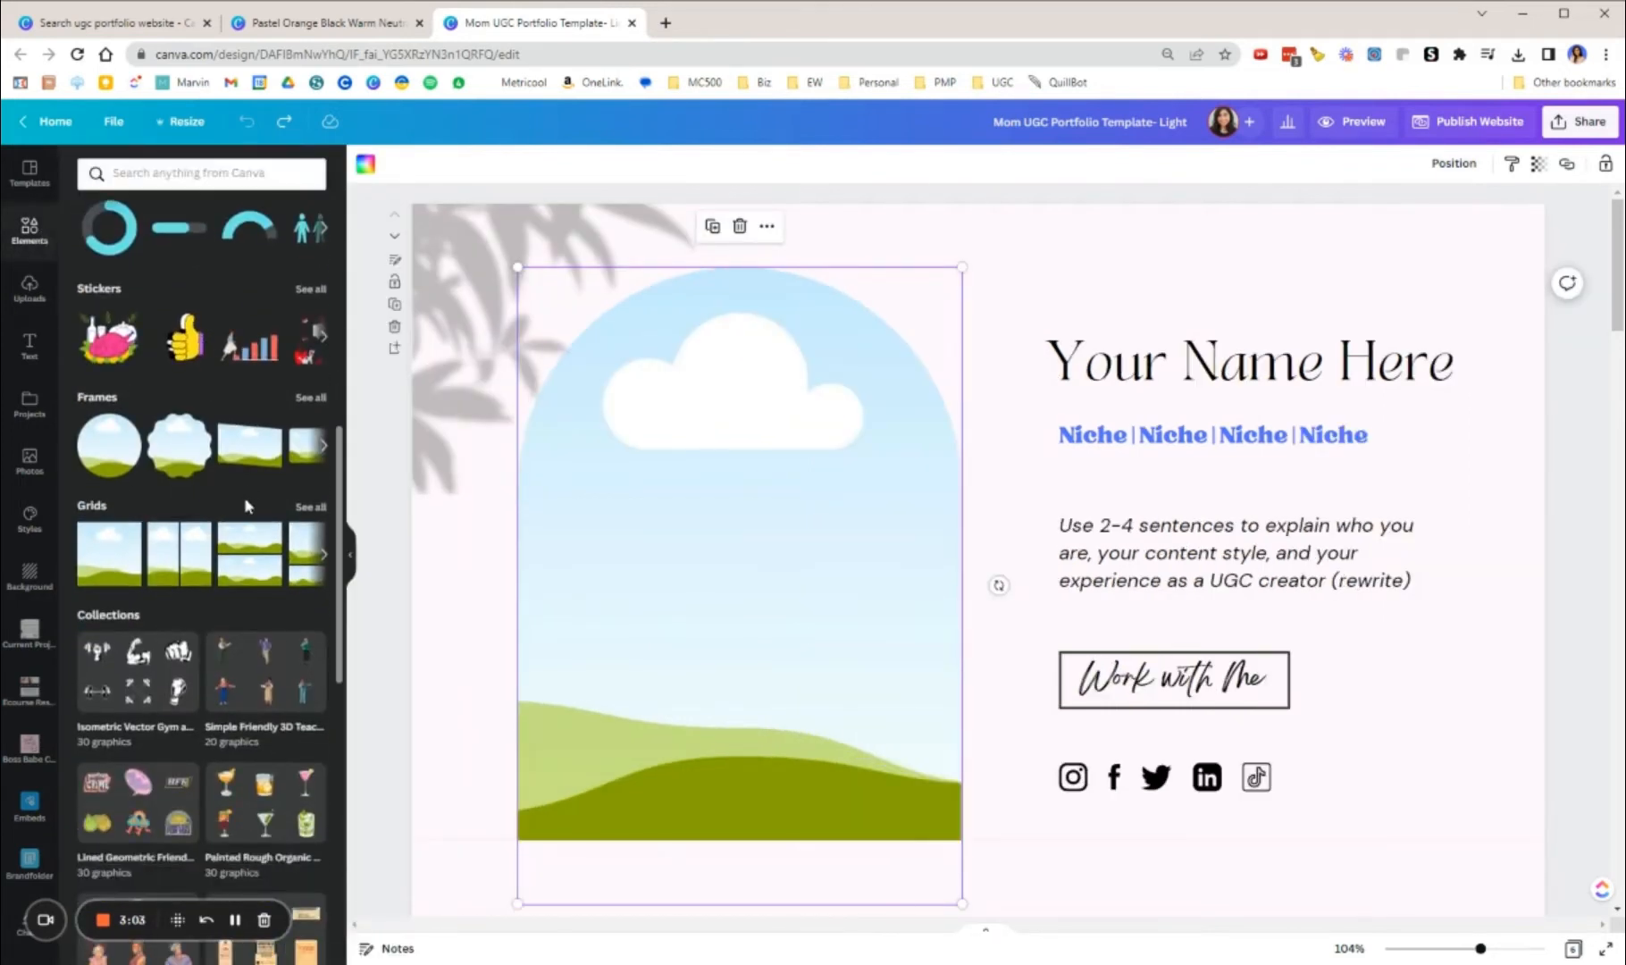
pyautogui.click(310, 398)
pyautogui.scroll(-4, 271, 372)
pyautogui.scroll(-10, 271, 372)
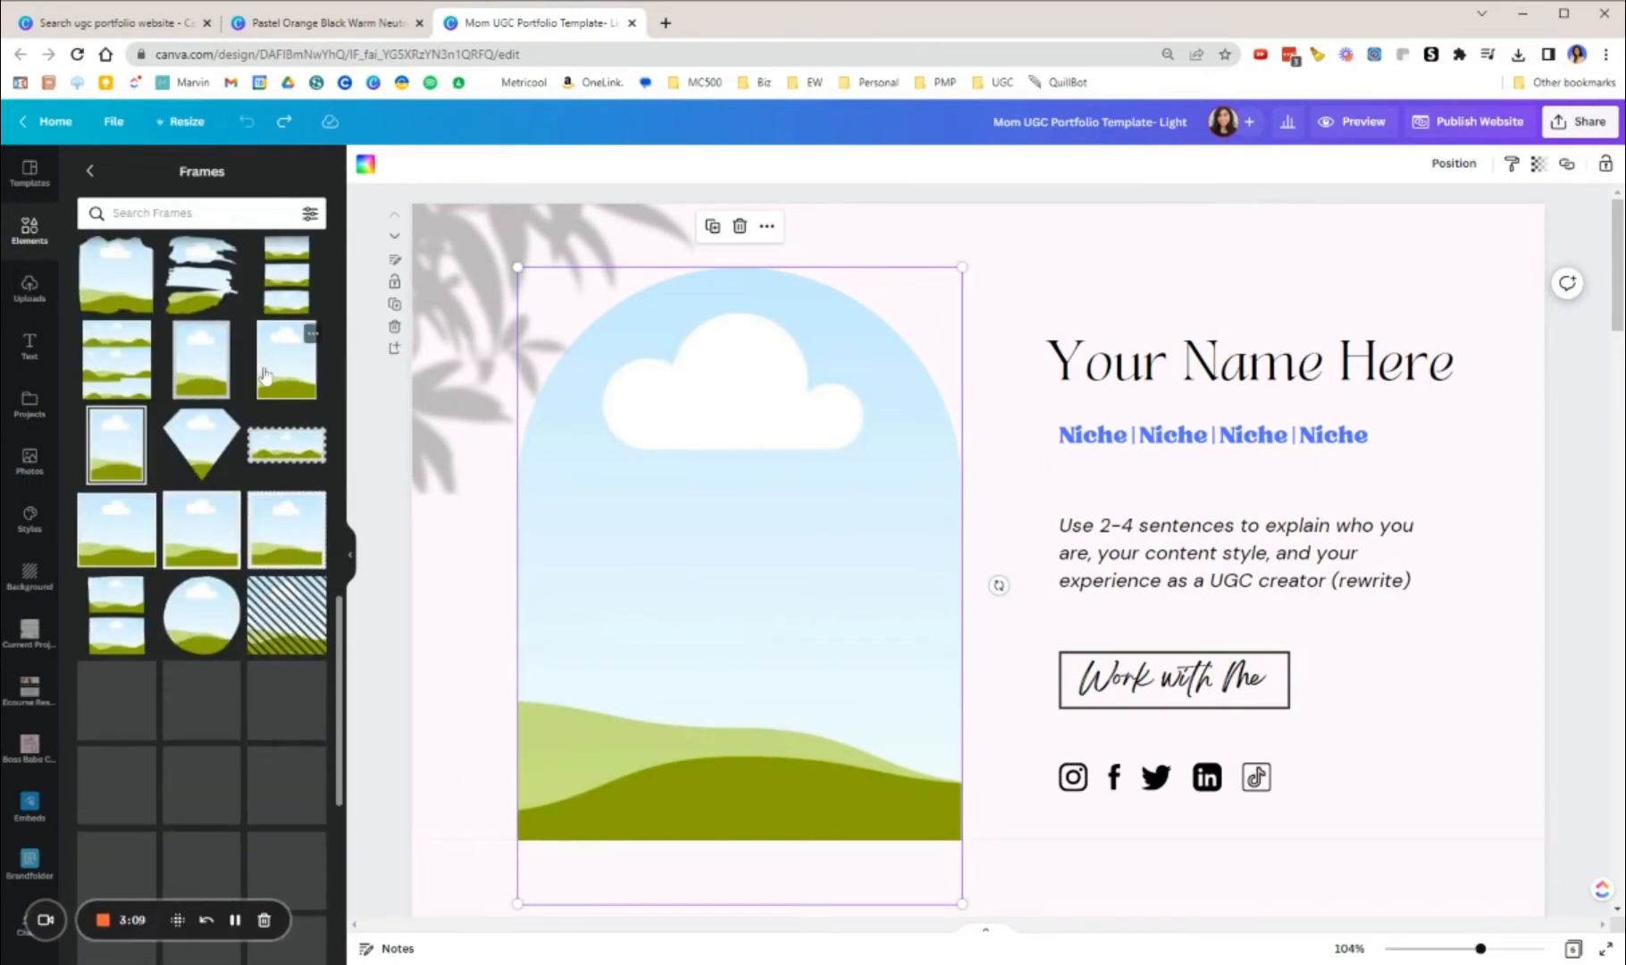
pyautogui.scroll(-5, 264, 374)
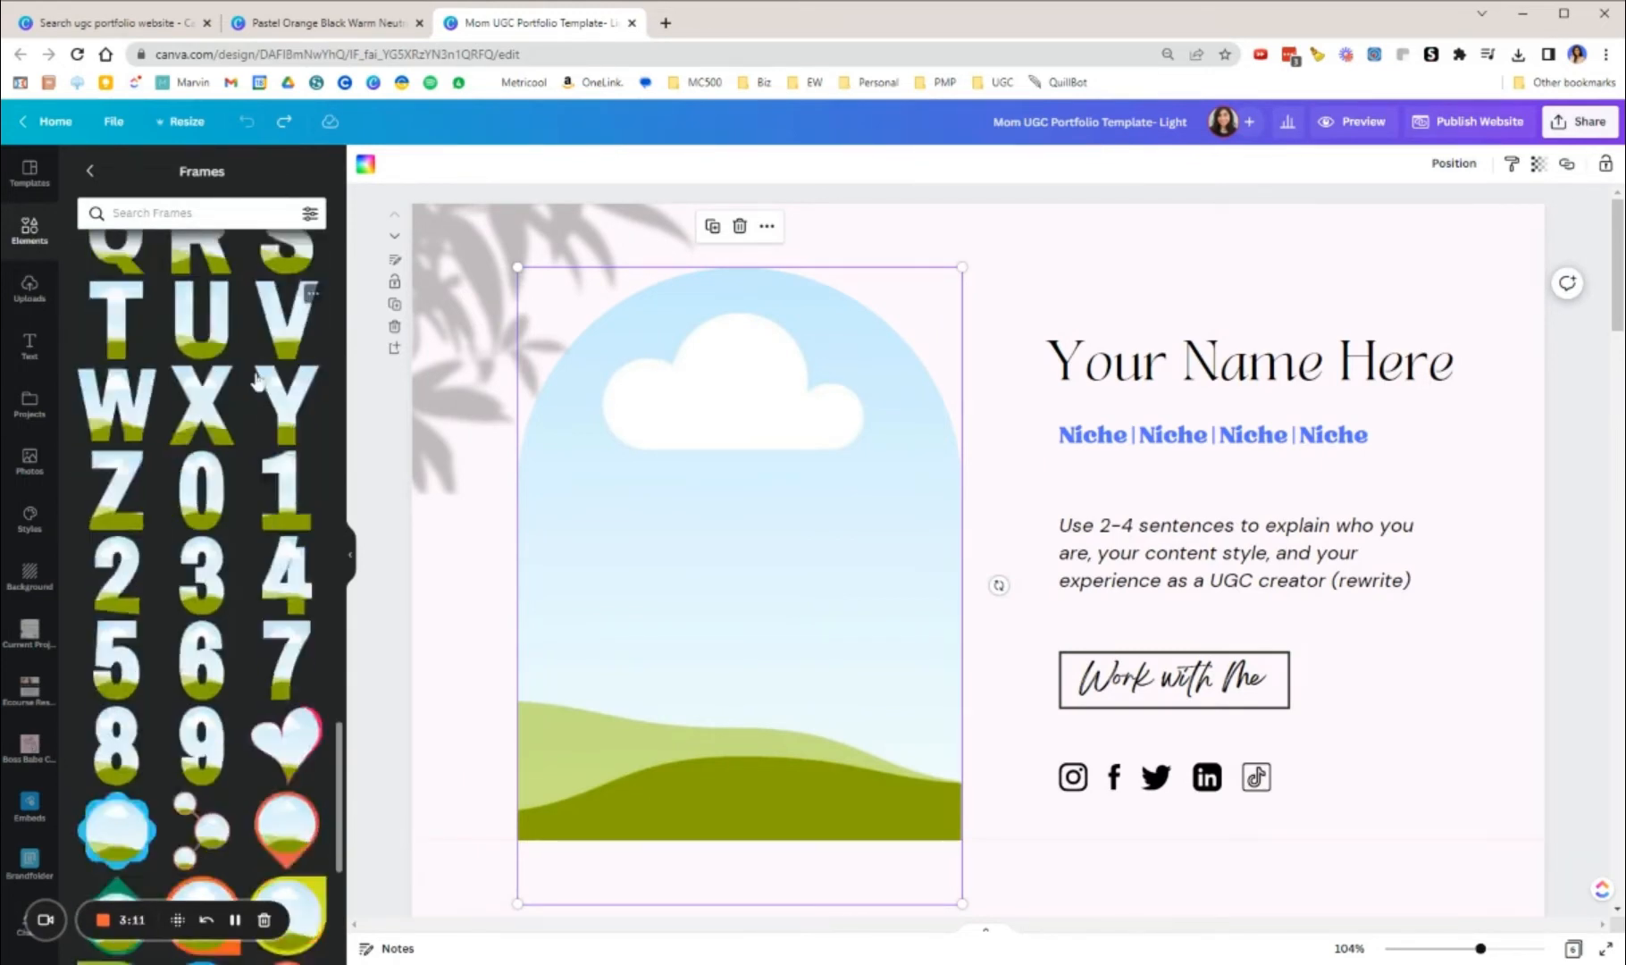
pyautogui.scroll(-5, 255, 380)
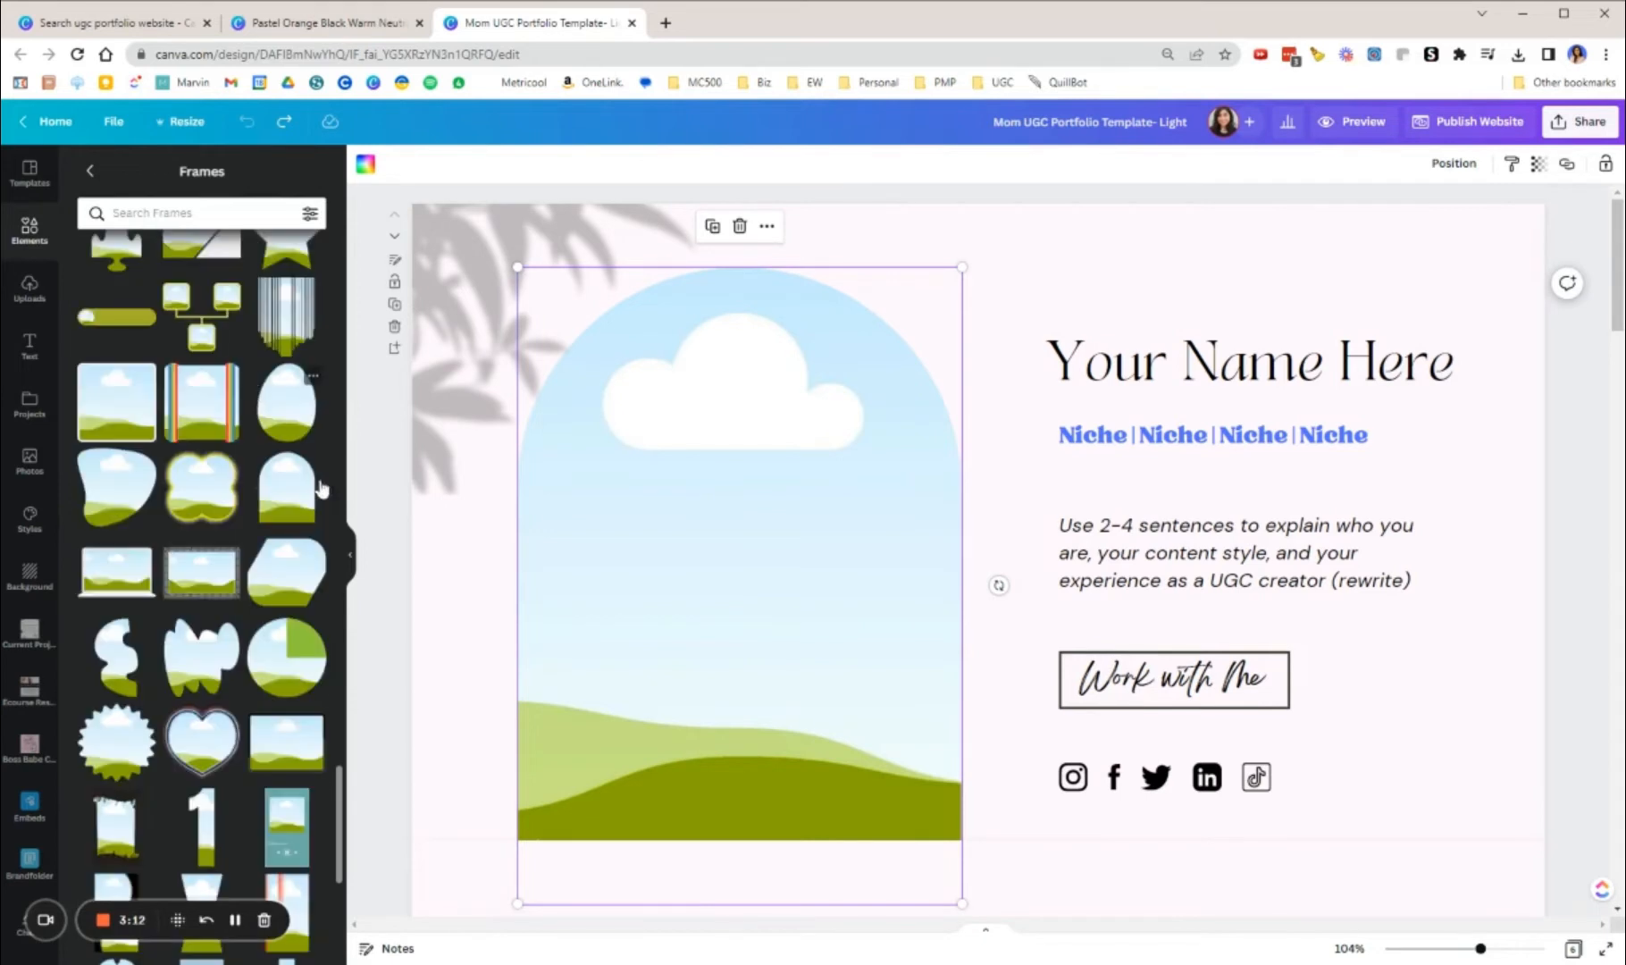
pyautogui.moveTo(290, 510); pyautogui.dragTo(707, 576)
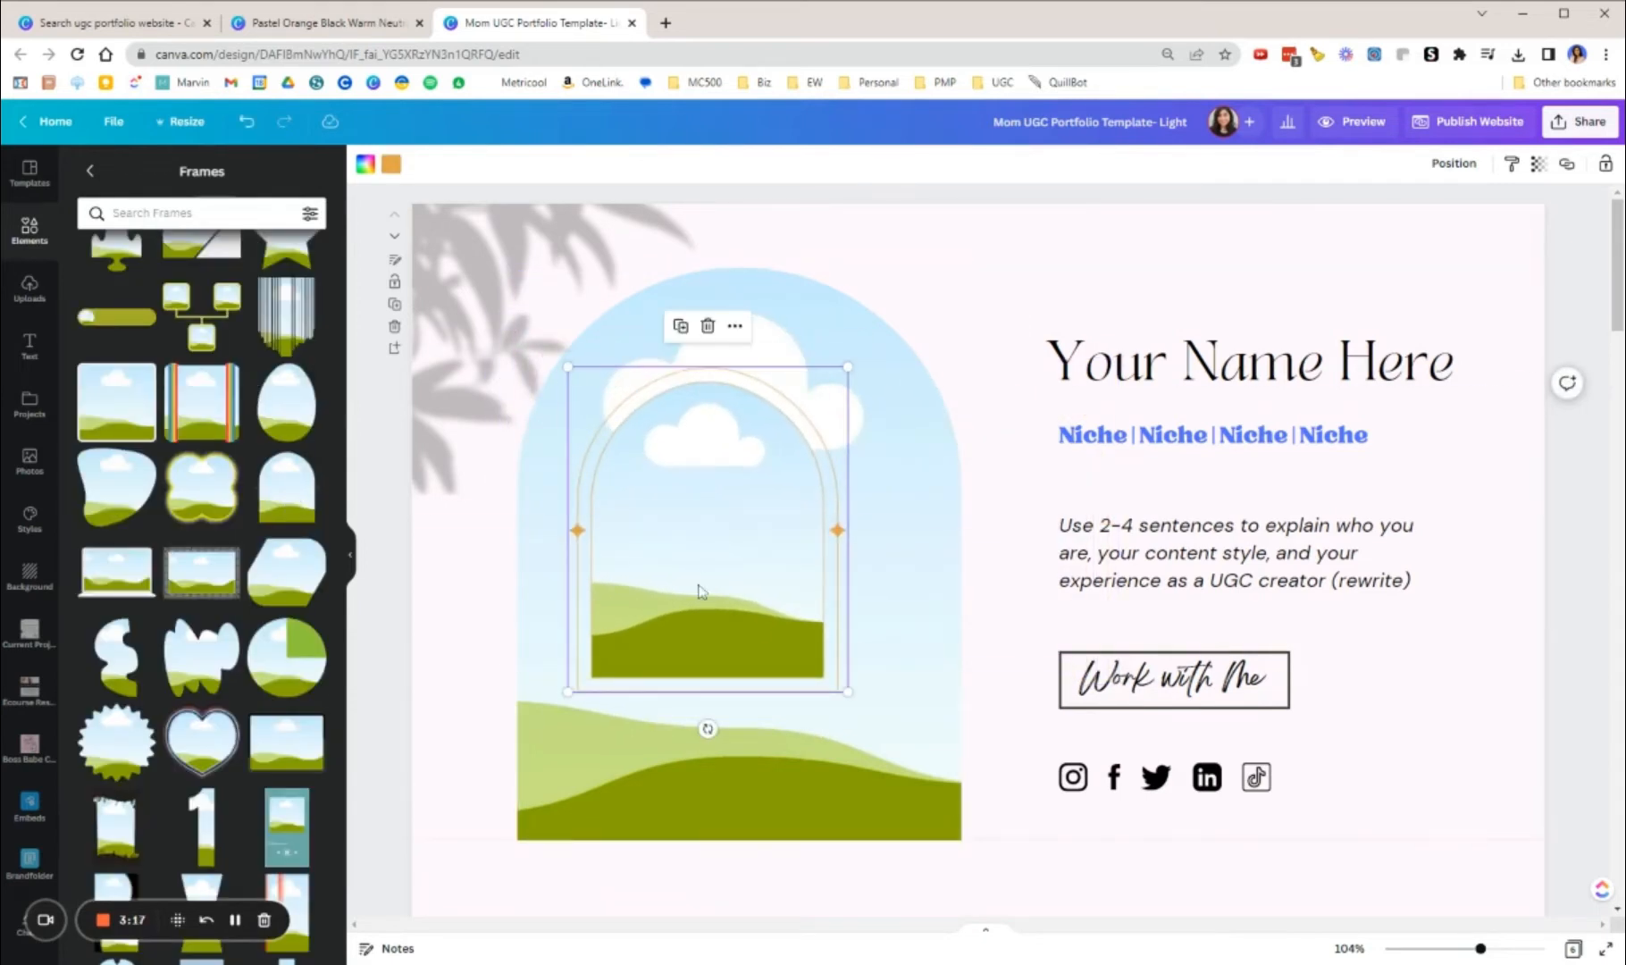
pyautogui.press('Delete')
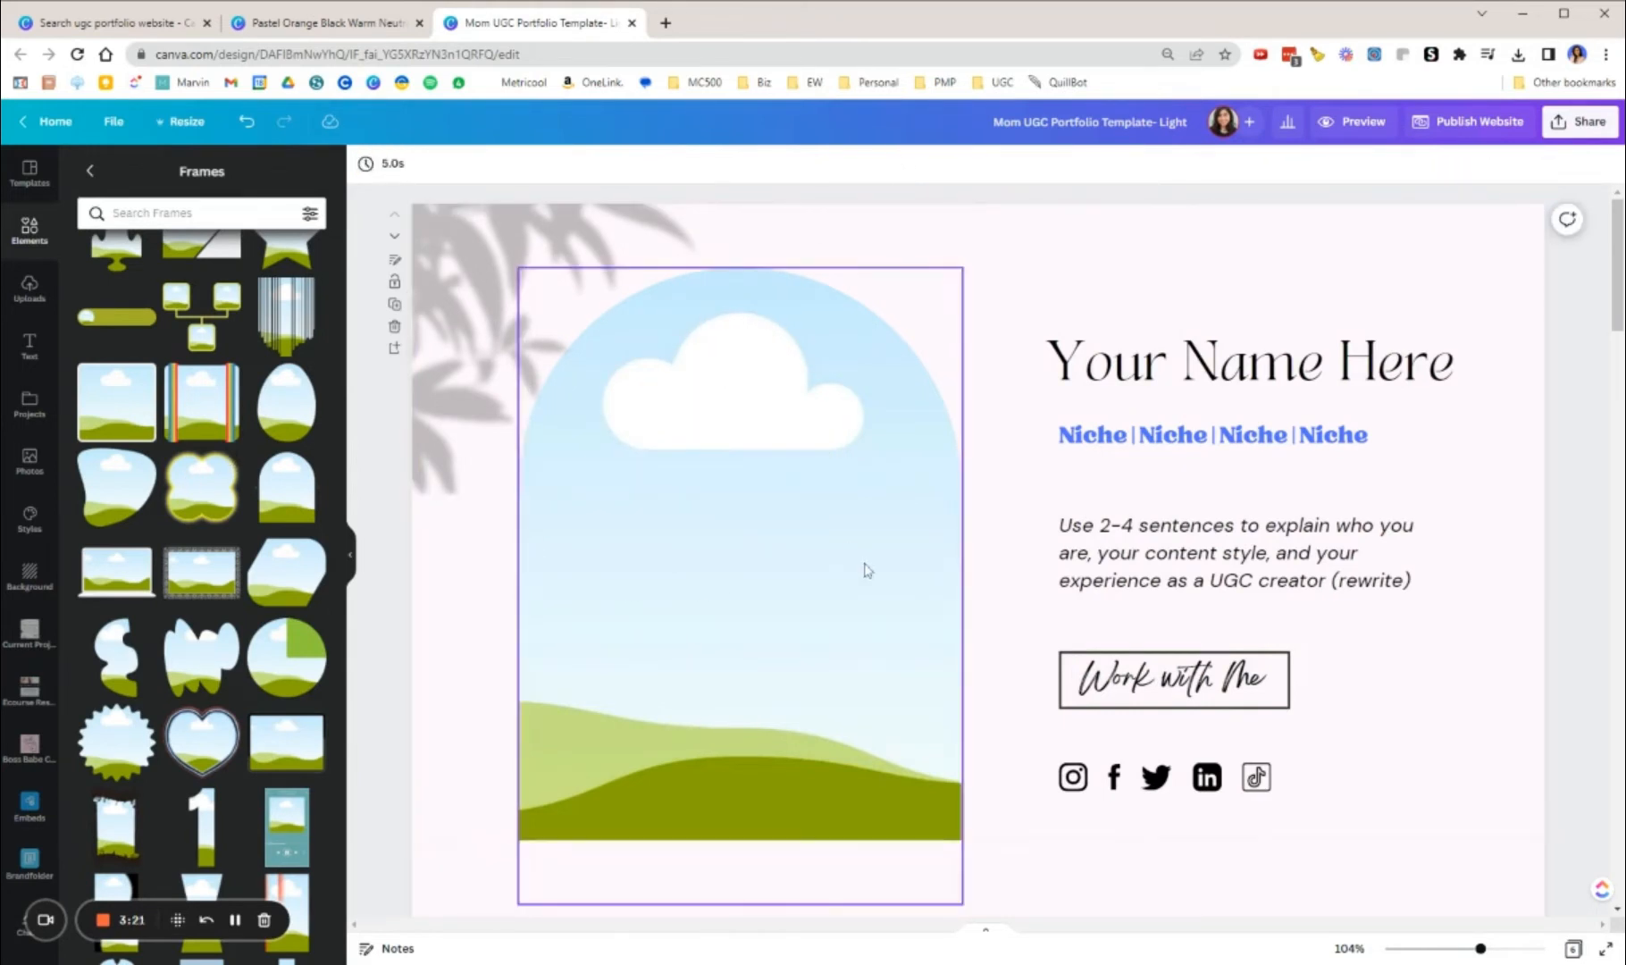
# Step: Fill the intro's arch frame with the uploaded photo of the woman among palm leaves and reposition the photo within it
pyautogui.click(30, 286)
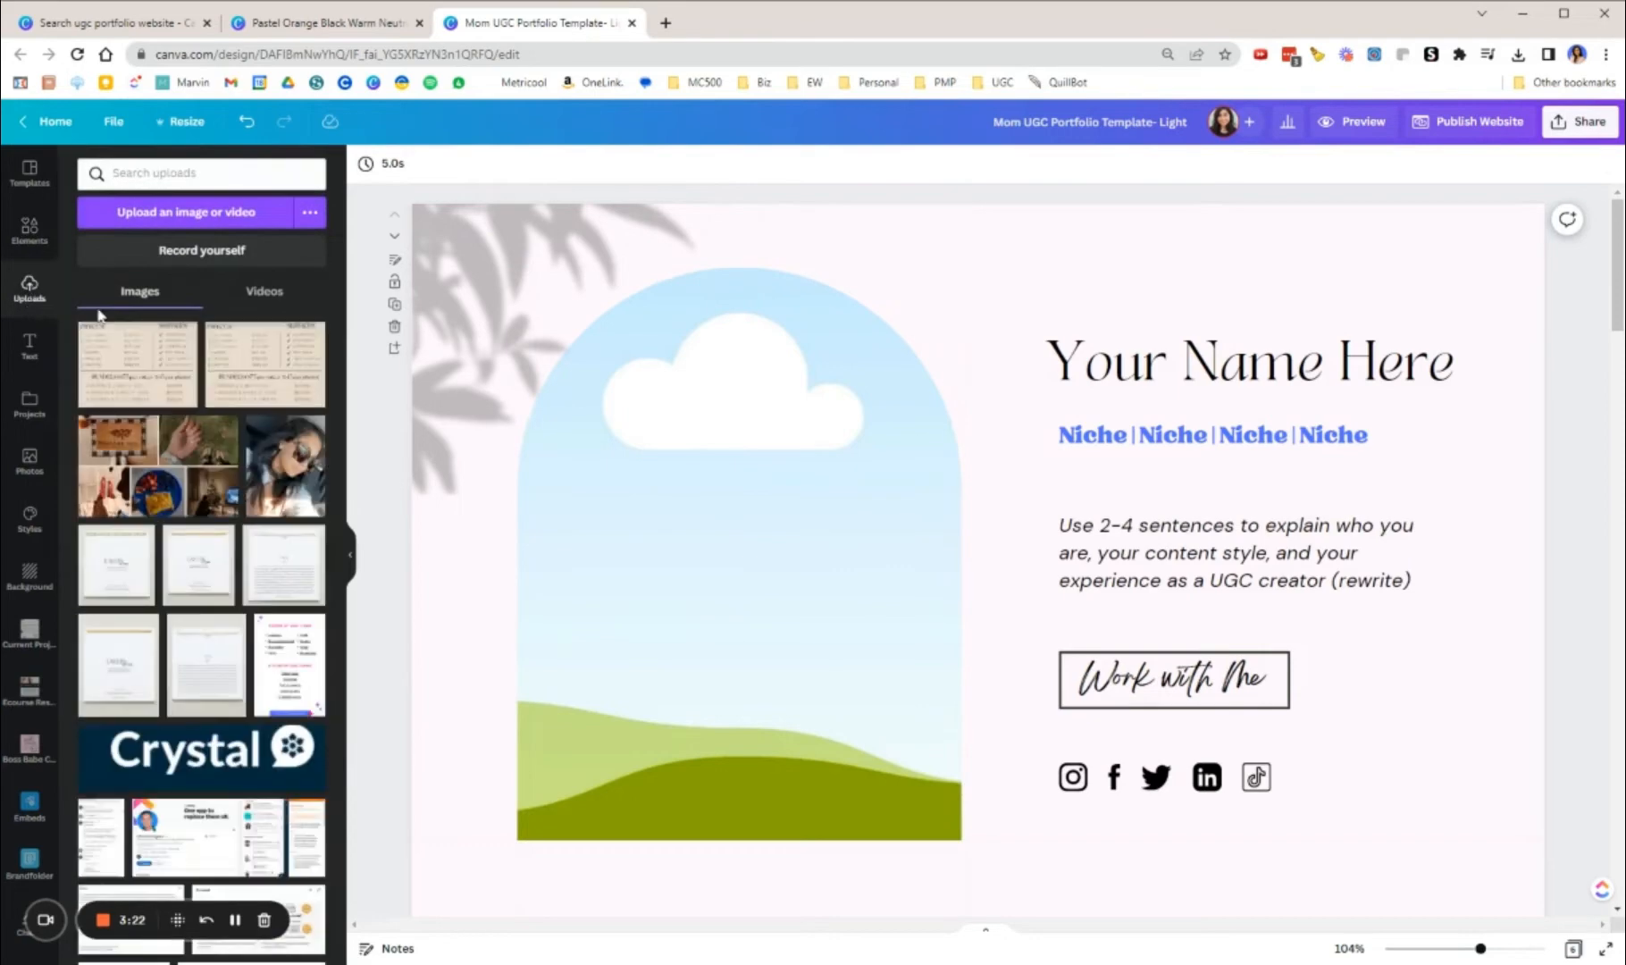
pyautogui.scroll(-15, 100, 314)
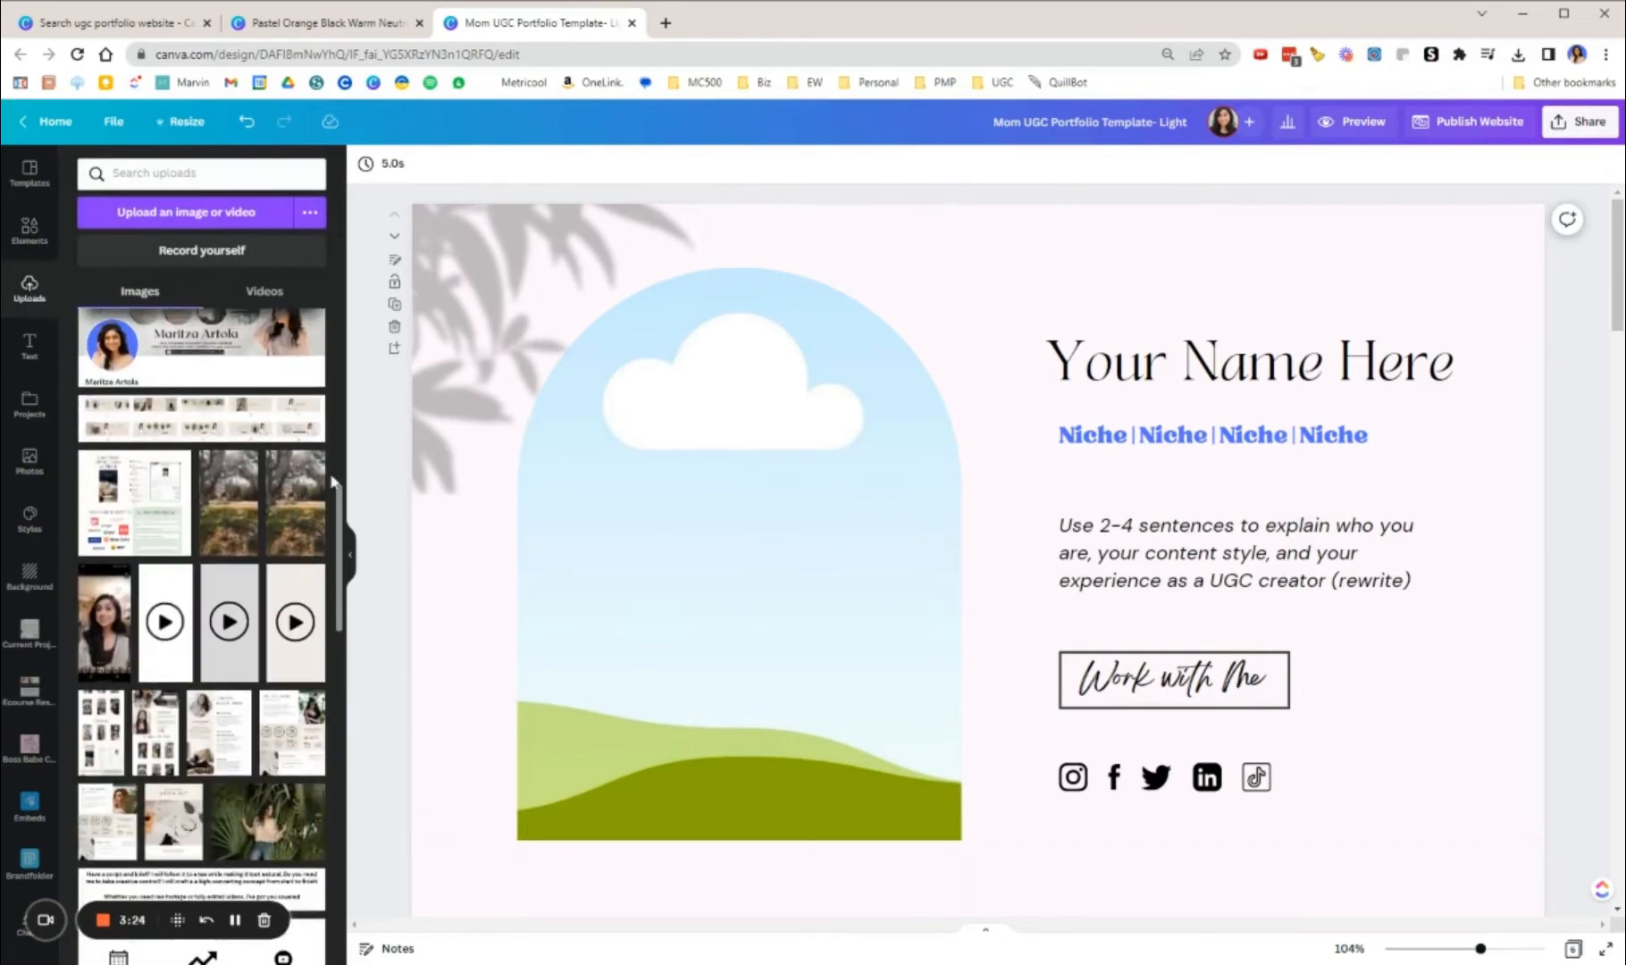
pyautogui.scroll(-2, 332, 482)
pyautogui.moveTo(268, 653); pyautogui.dragTo(688, 607)
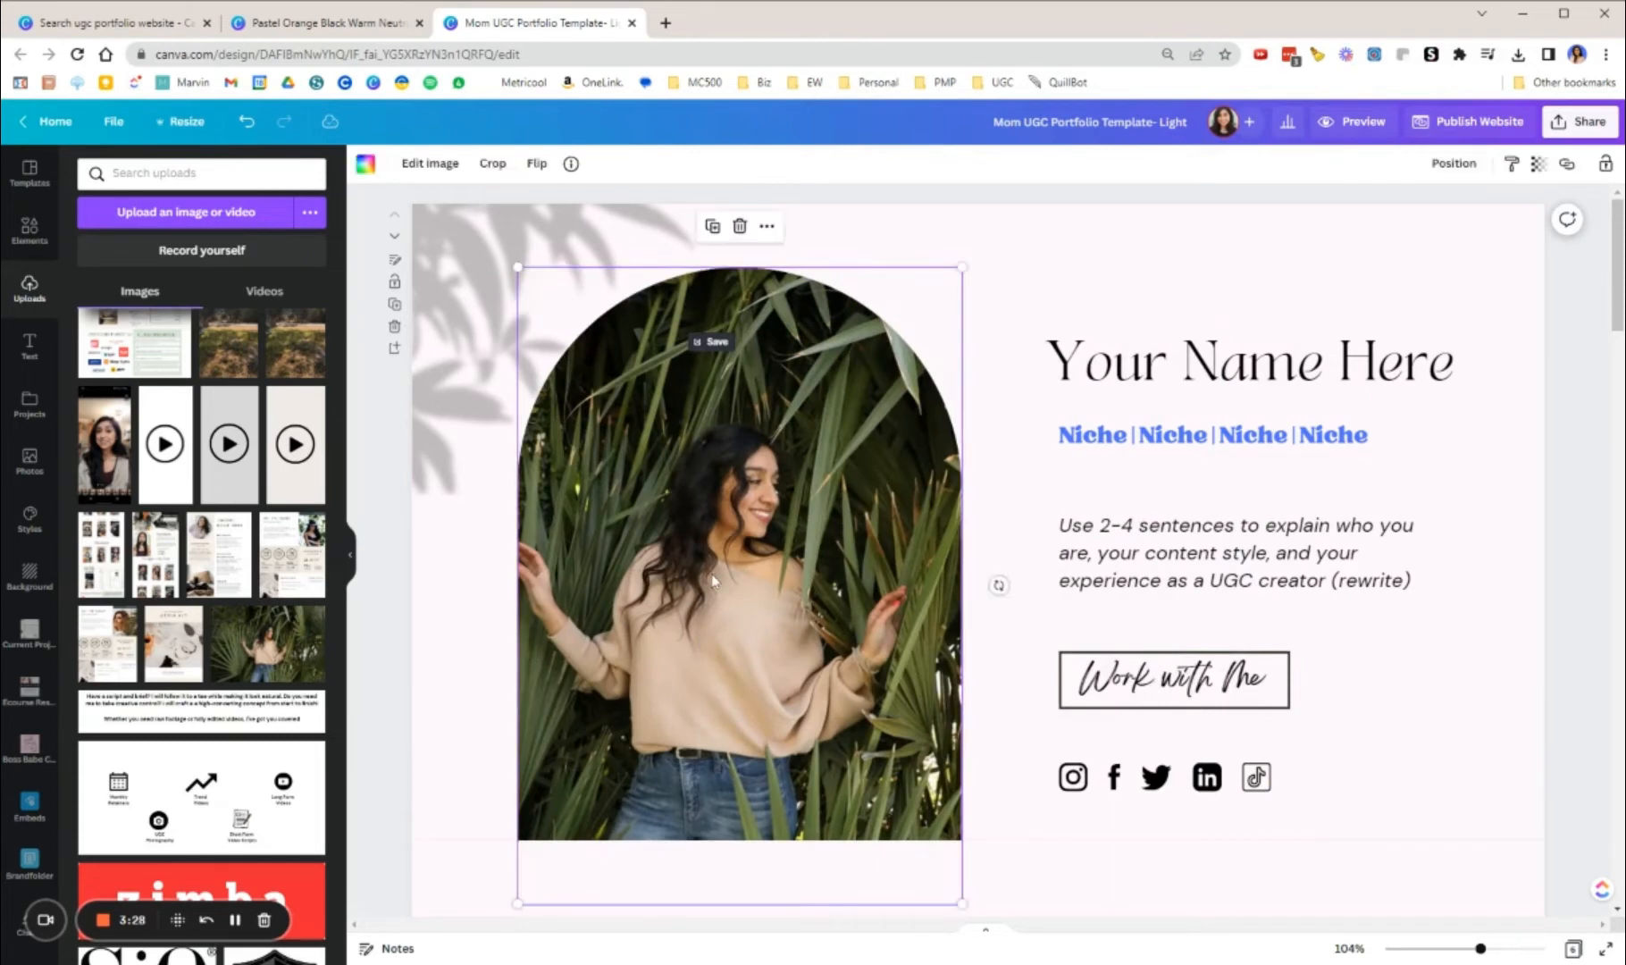
pyautogui.doubleClick(712, 581)
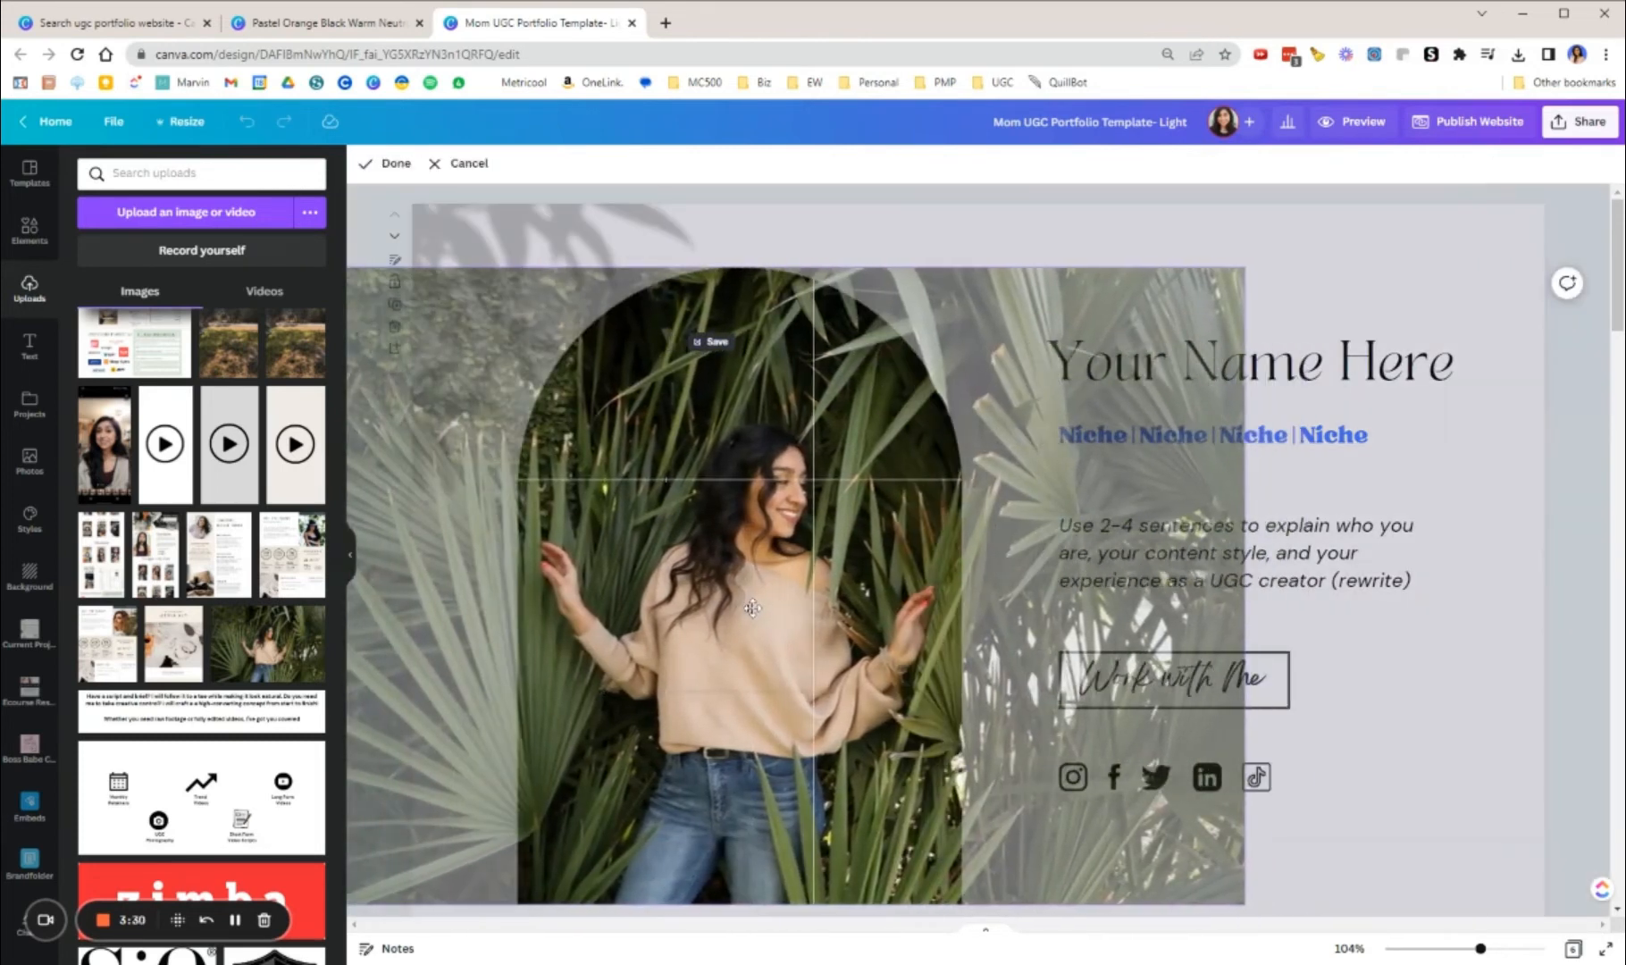
pyautogui.click(1385, 667)
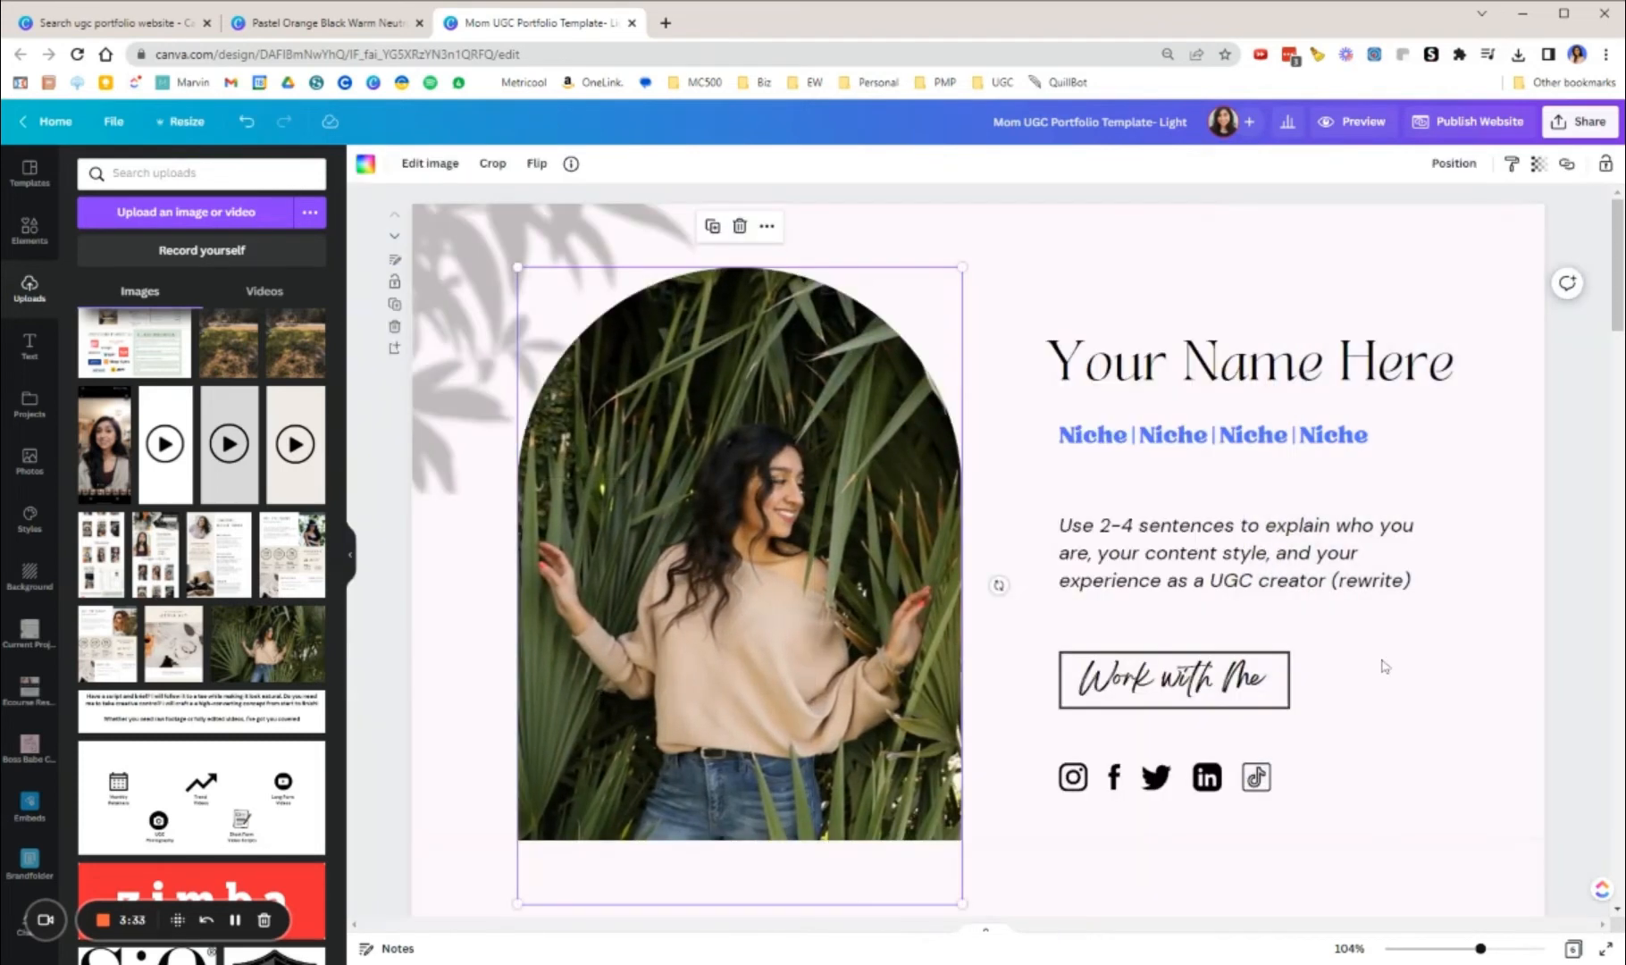
pyautogui.click(1486, 680)
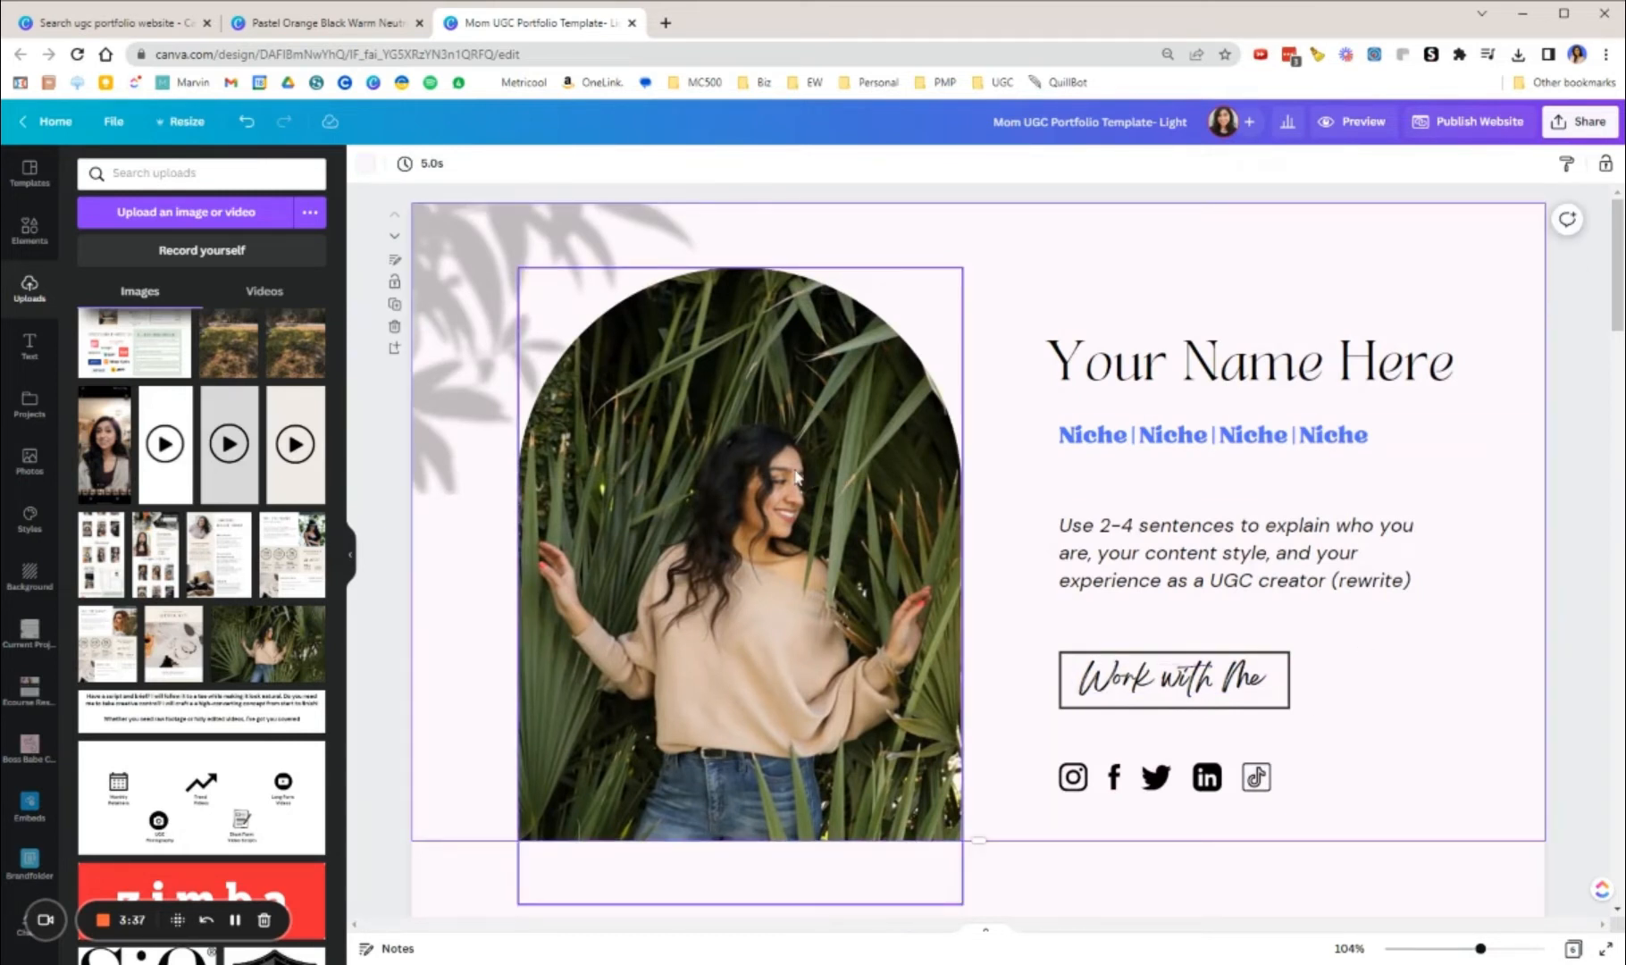
# Step: Search the Frames collection for "phone" frames for the Examples Of My Work section
pyautogui.scroll(-8, 809, 472)
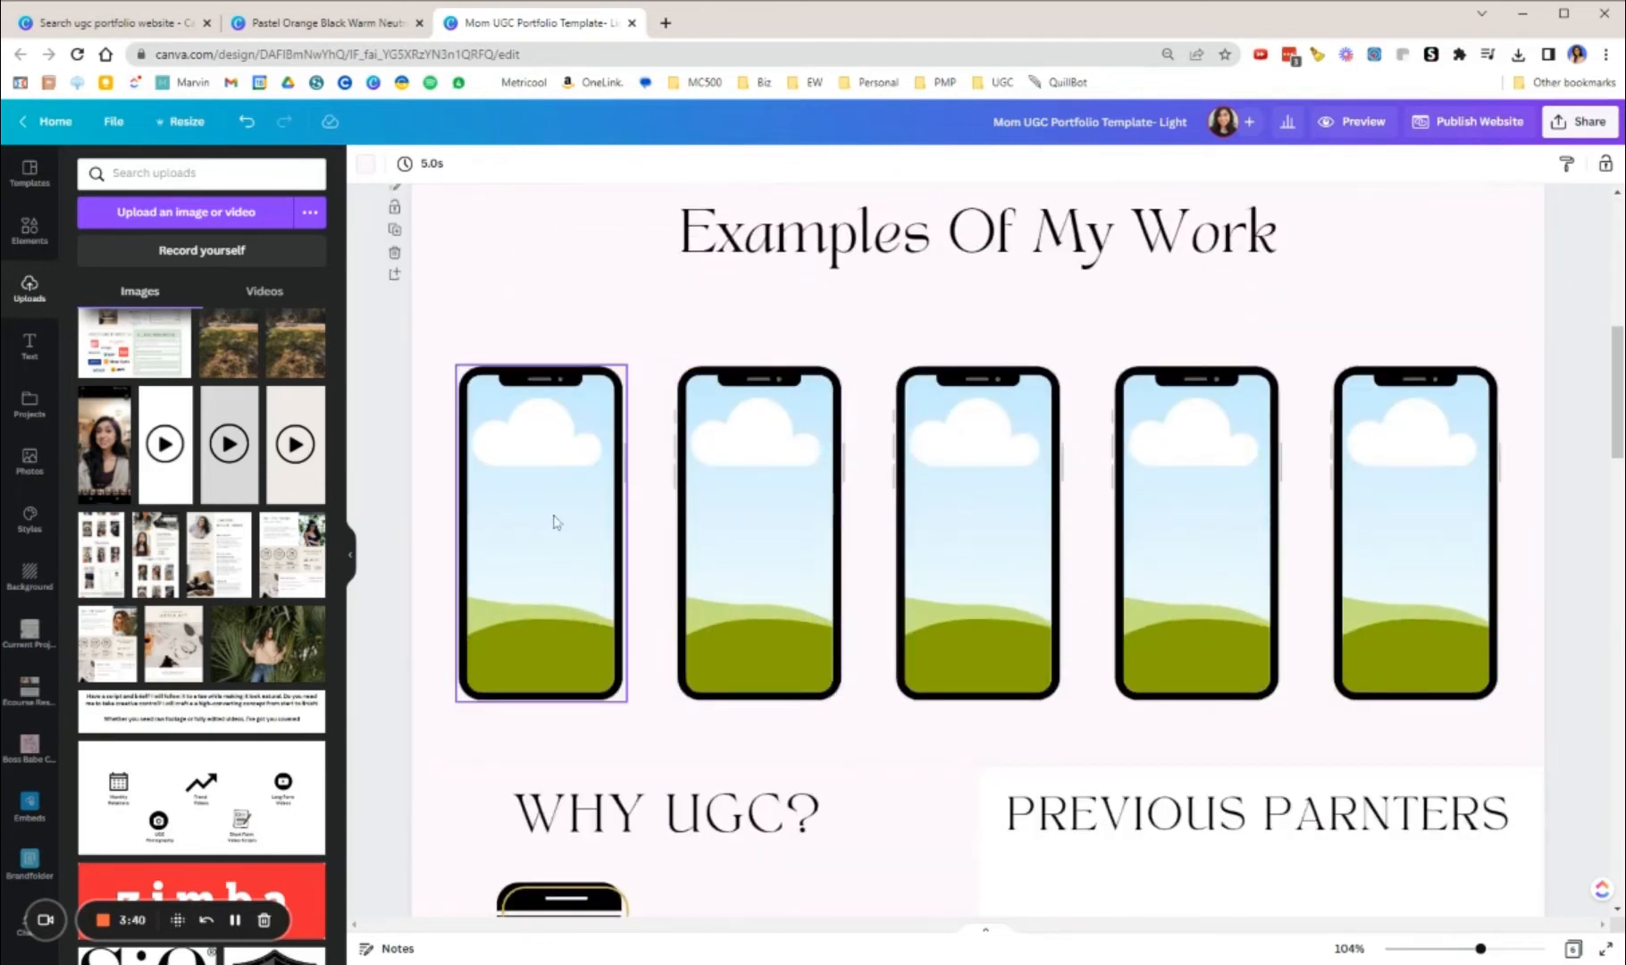
pyautogui.click(32, 230)
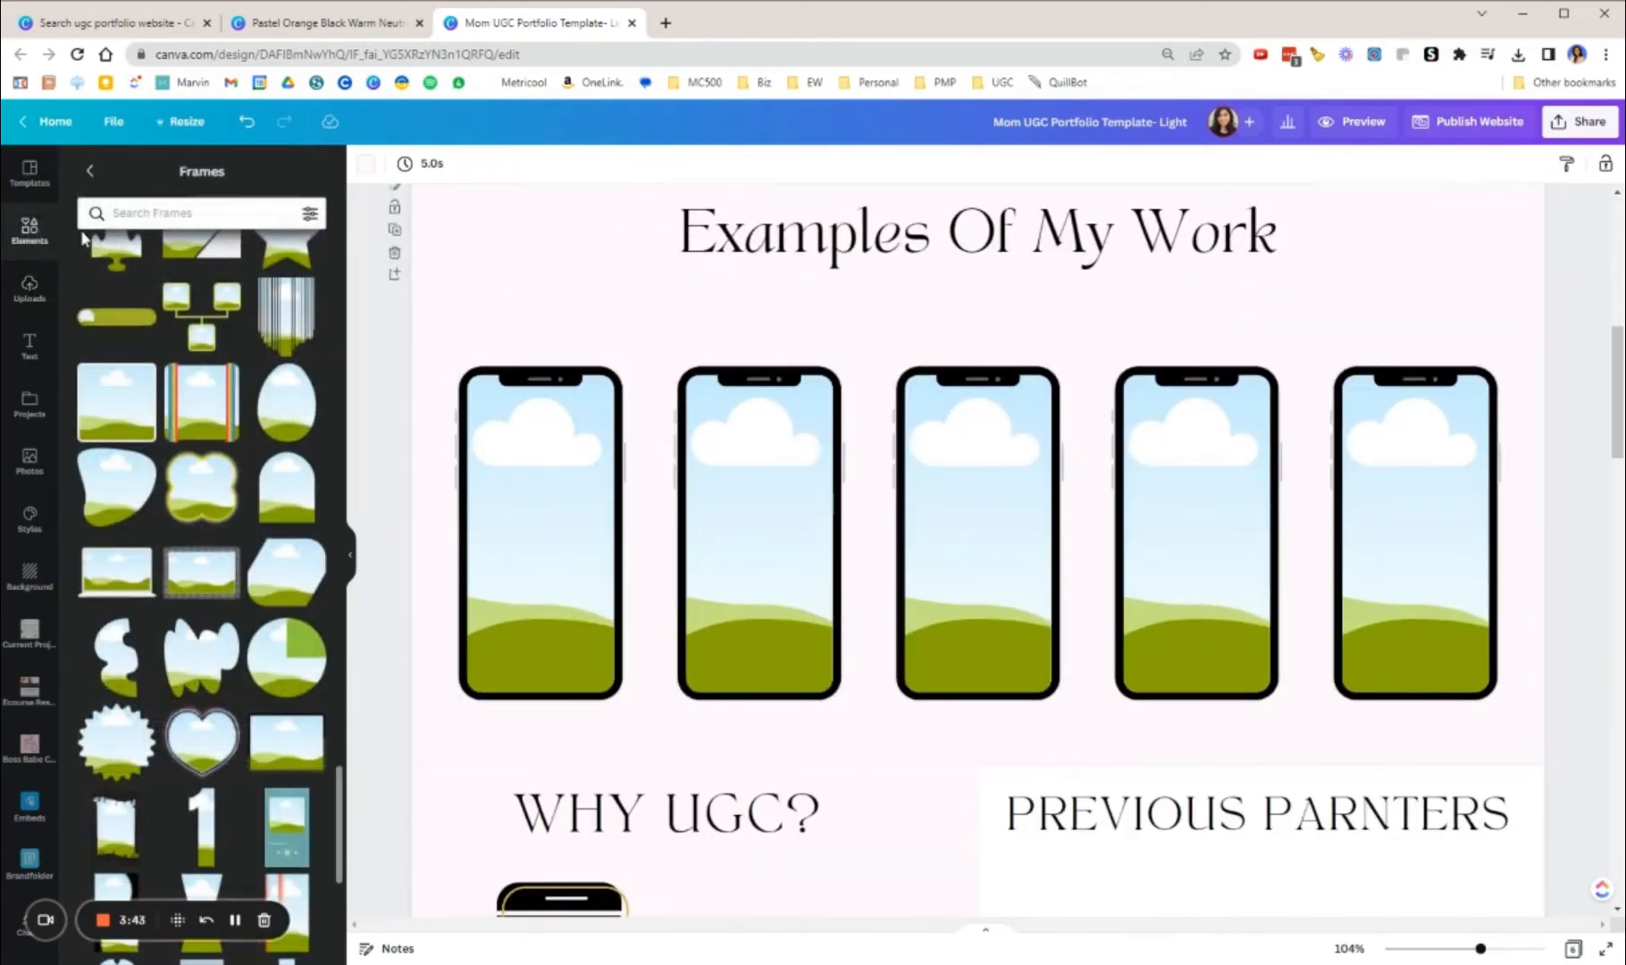
pyautogui.scroll(-5, 241, 375)
pyautogui.click(201, 214)
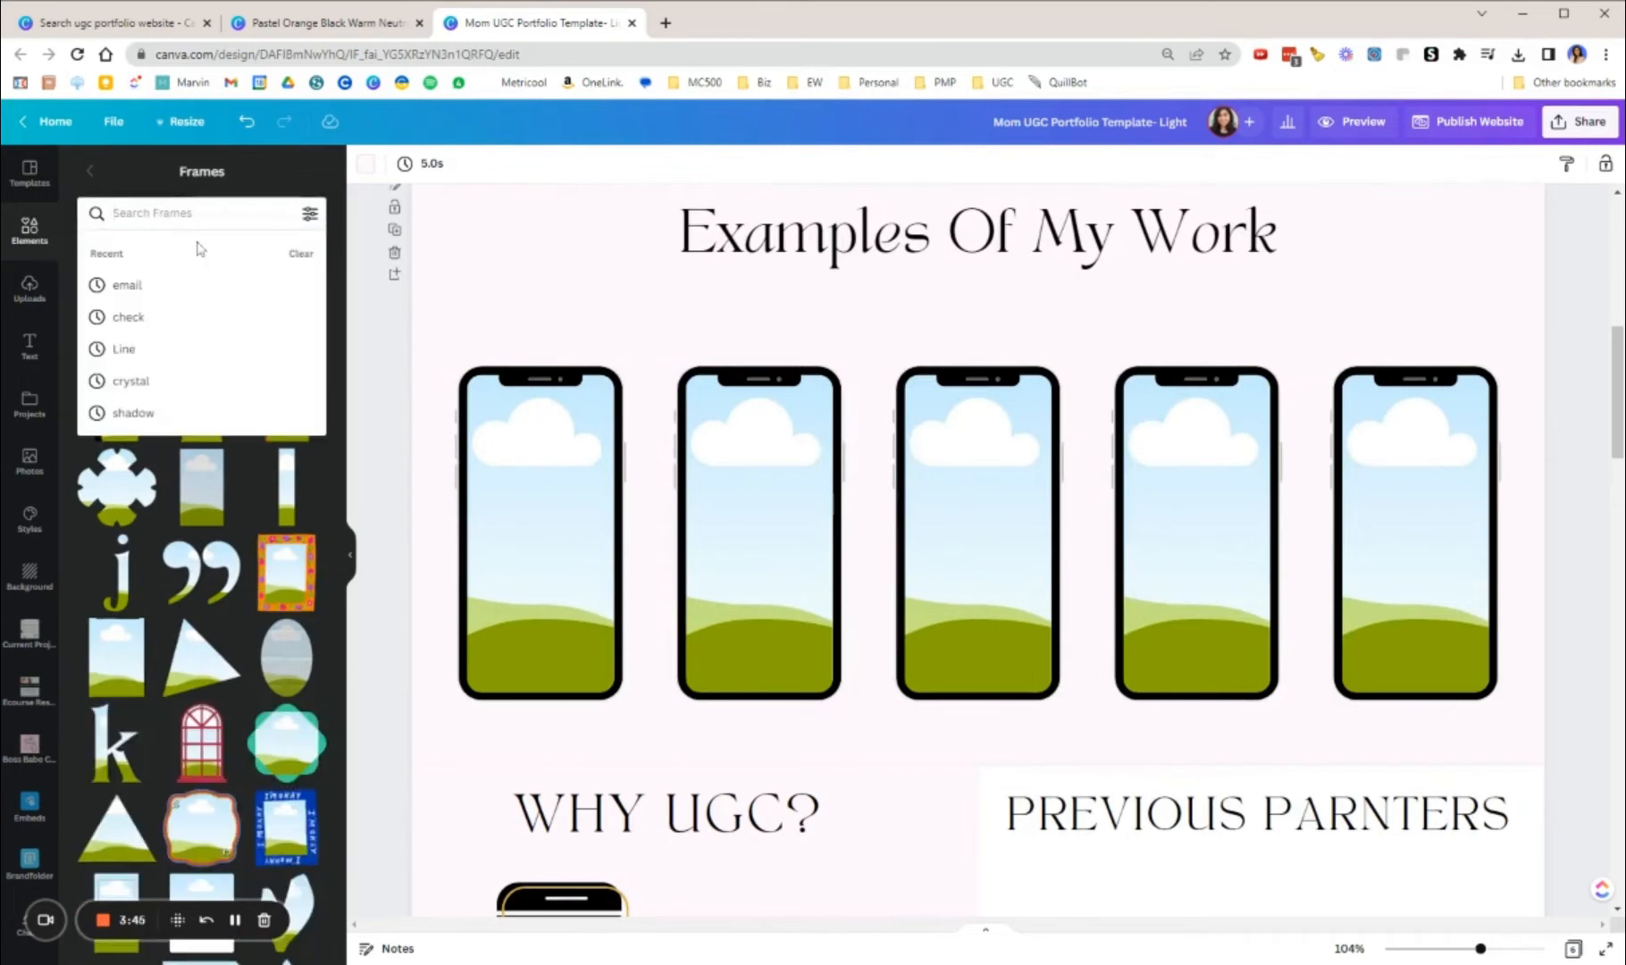
pyautogui.write('pho')
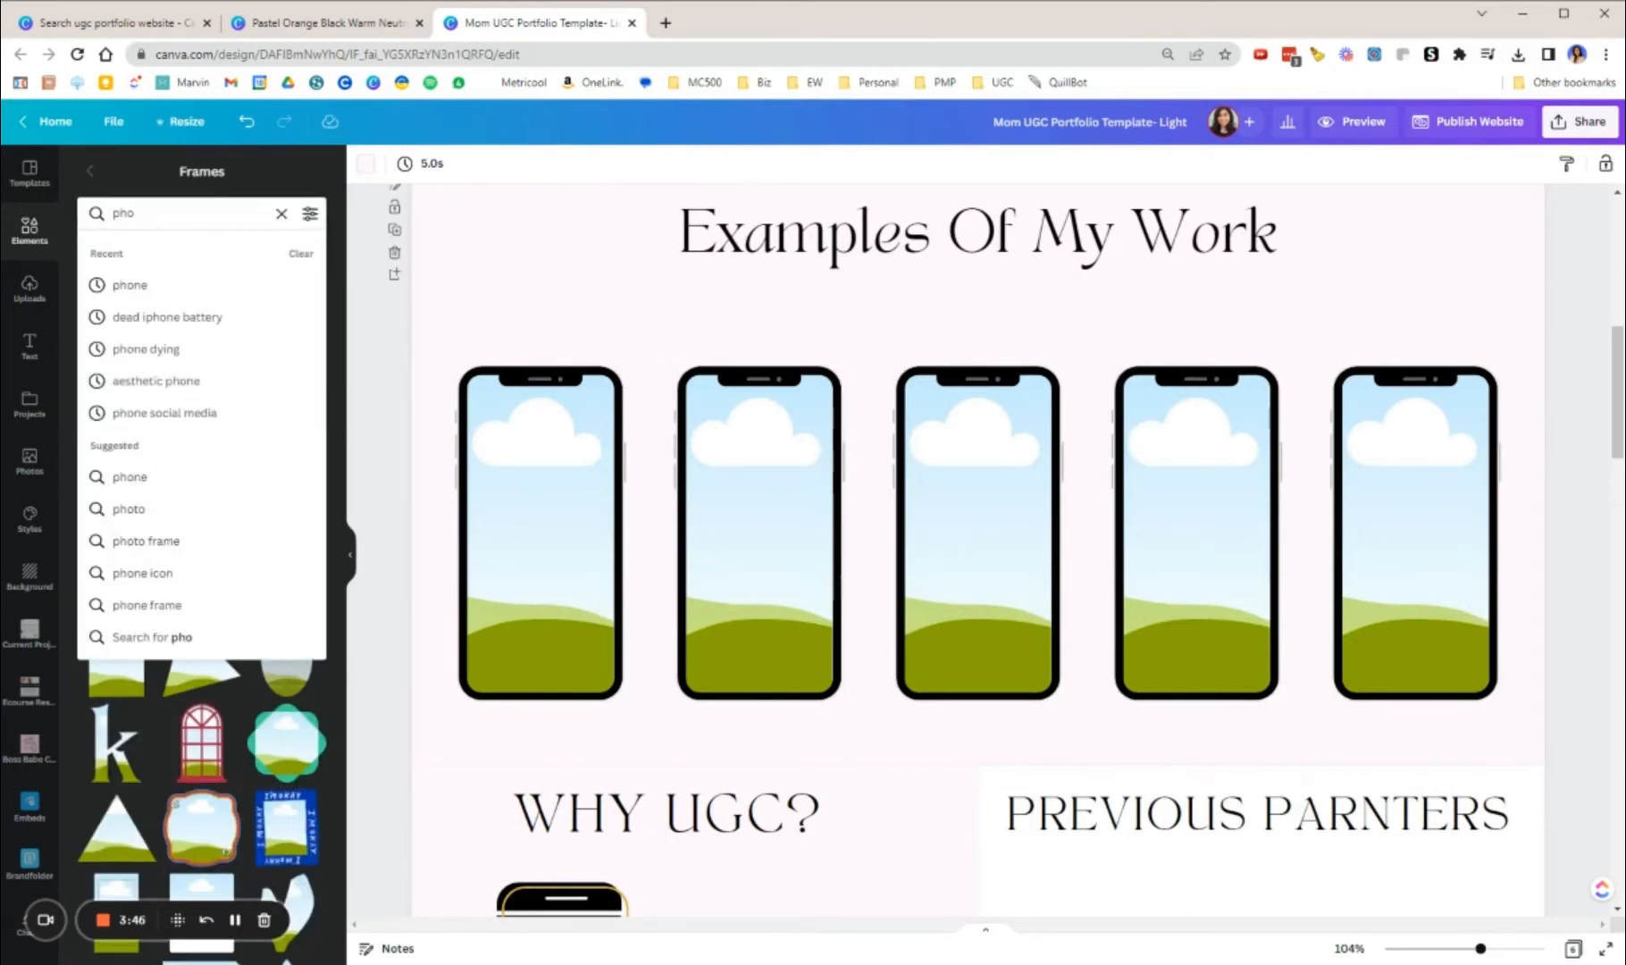
pyautogui.click(161, 295)
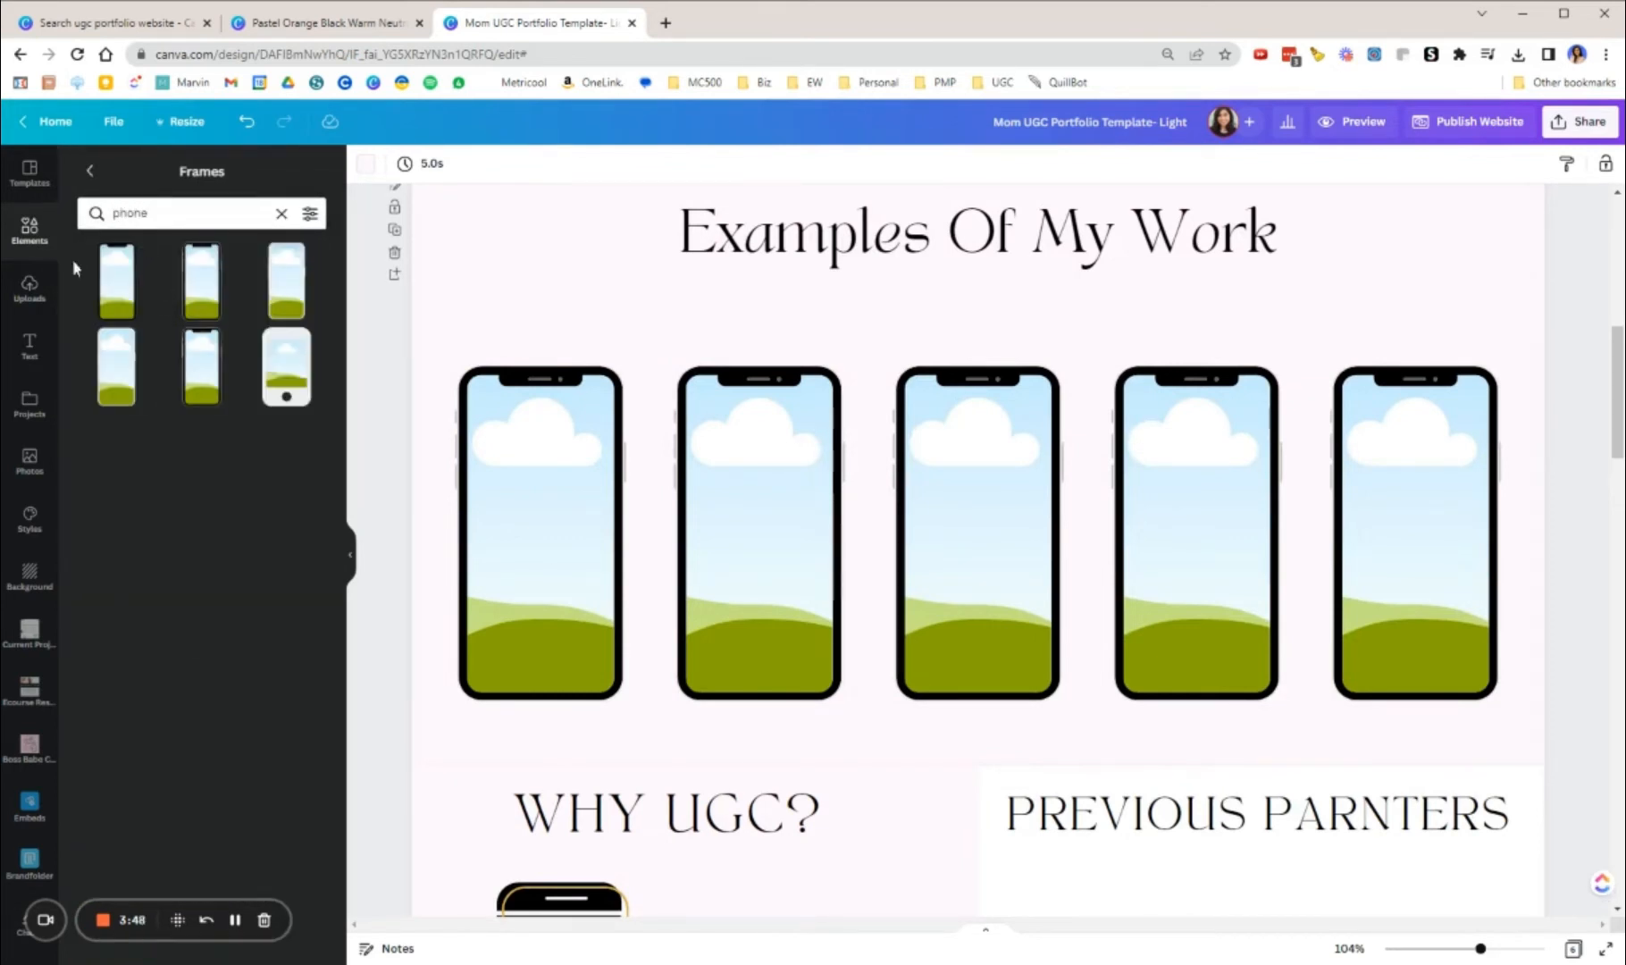
# Step: Try two phone frames in the Examples Of My Work section, filling the first with blue and deleting it before adding the second
pyautogui.click(288, 284)
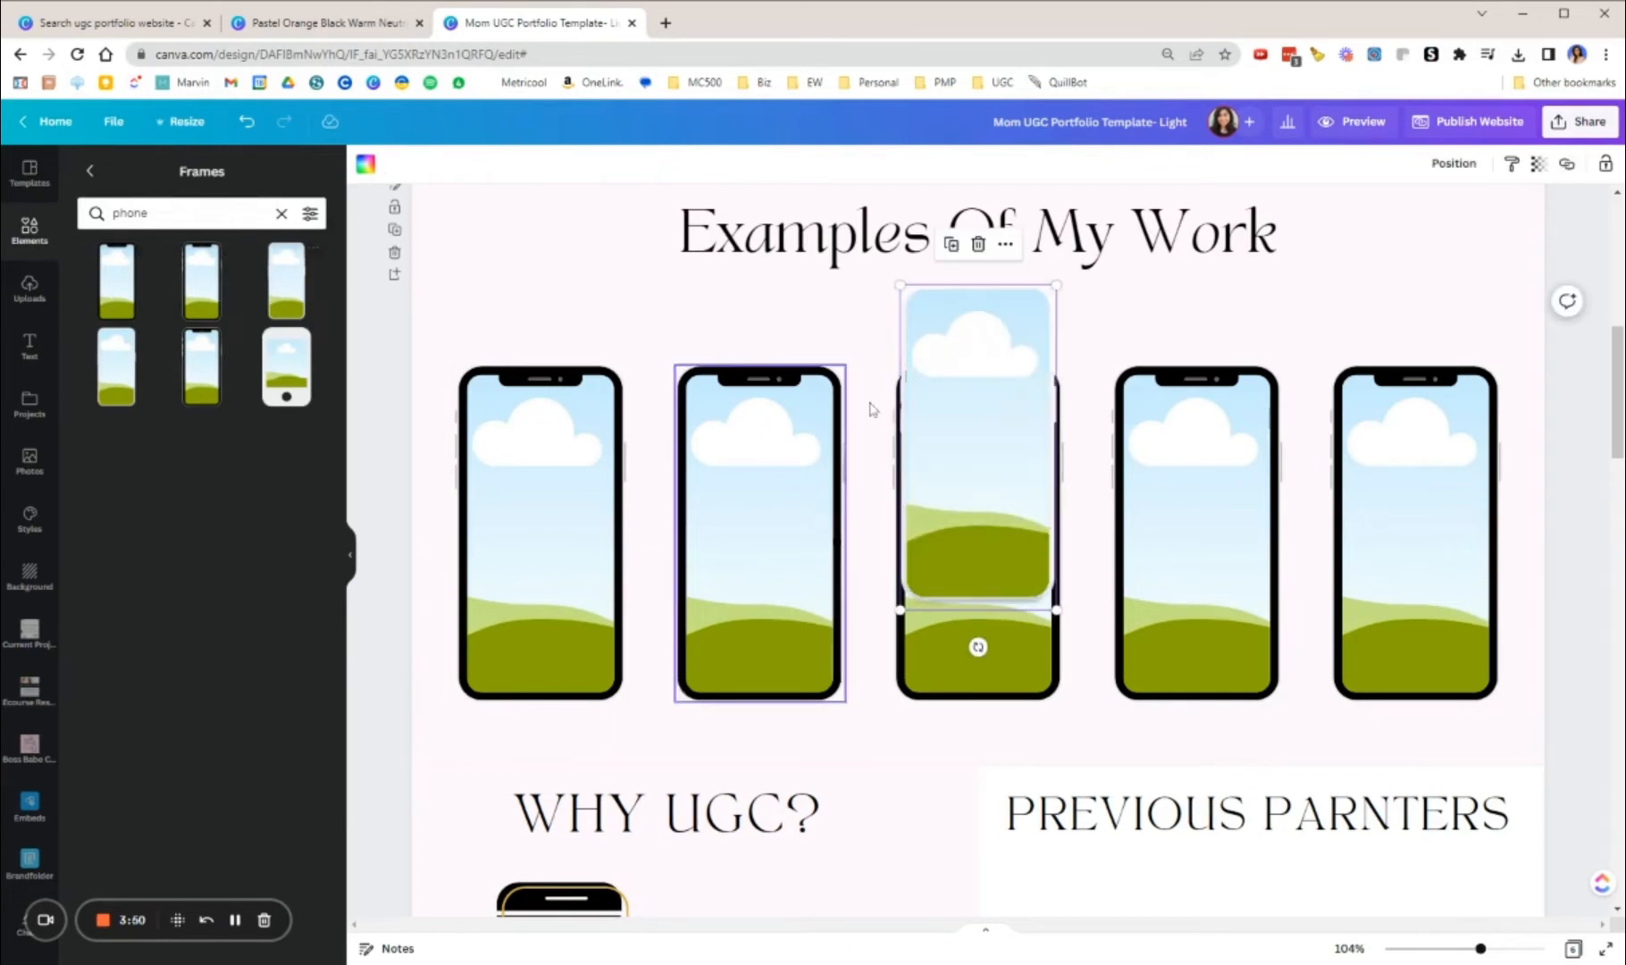
pyautogui.click(365, 167)
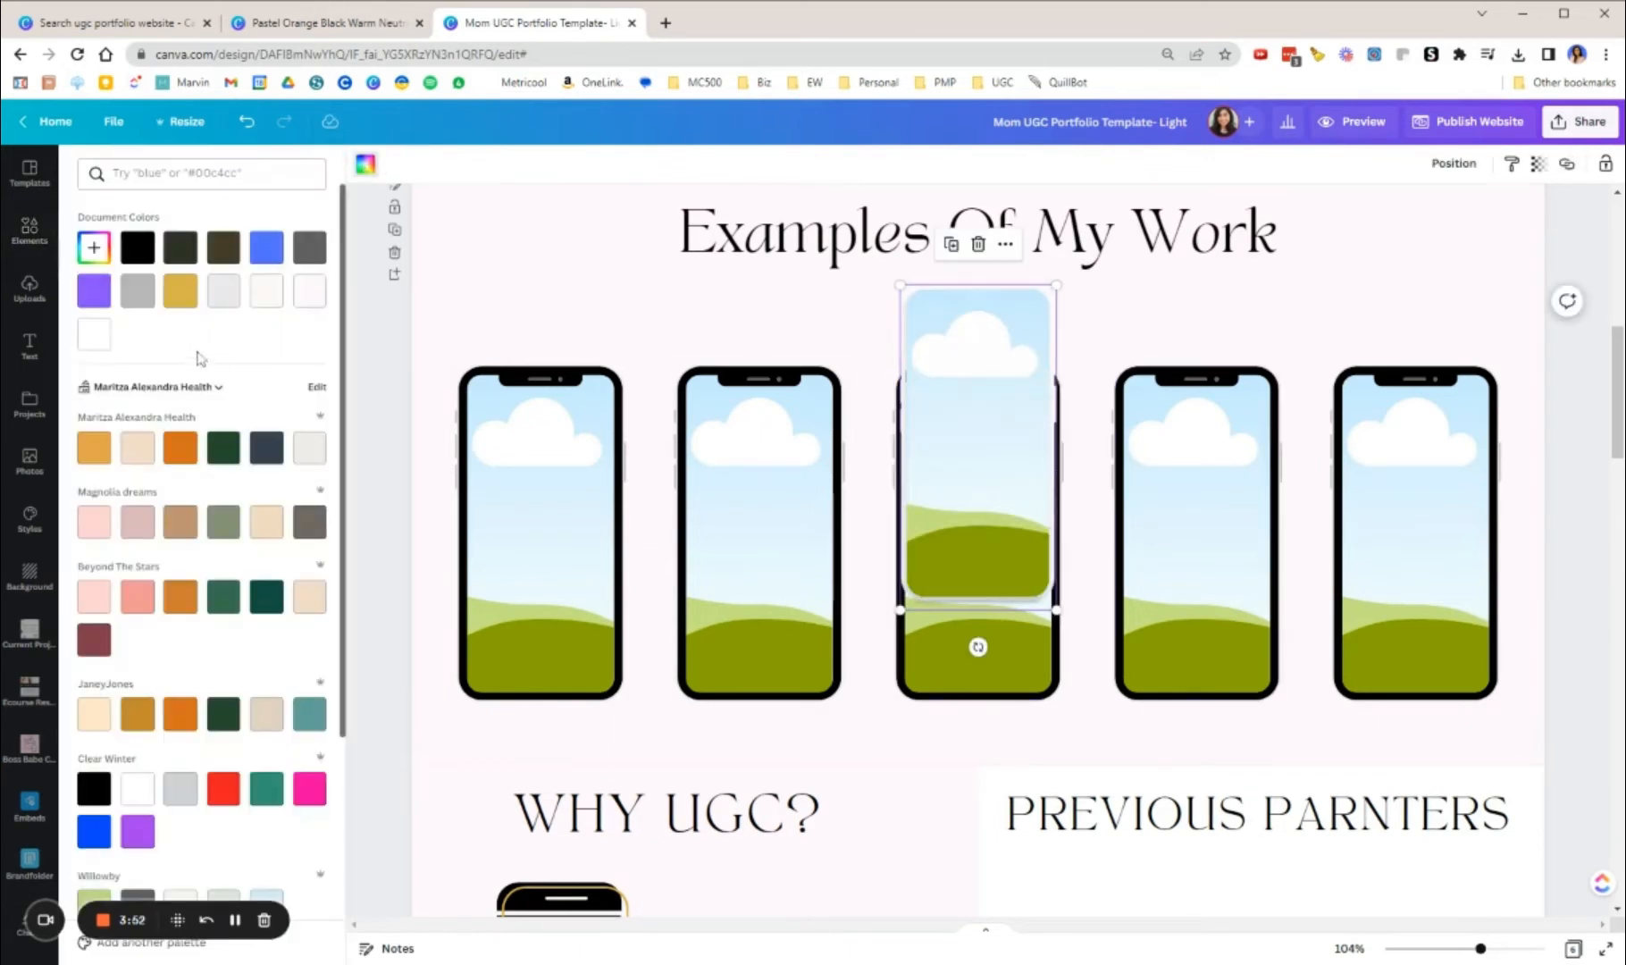
pyautogui.click(266, 247)
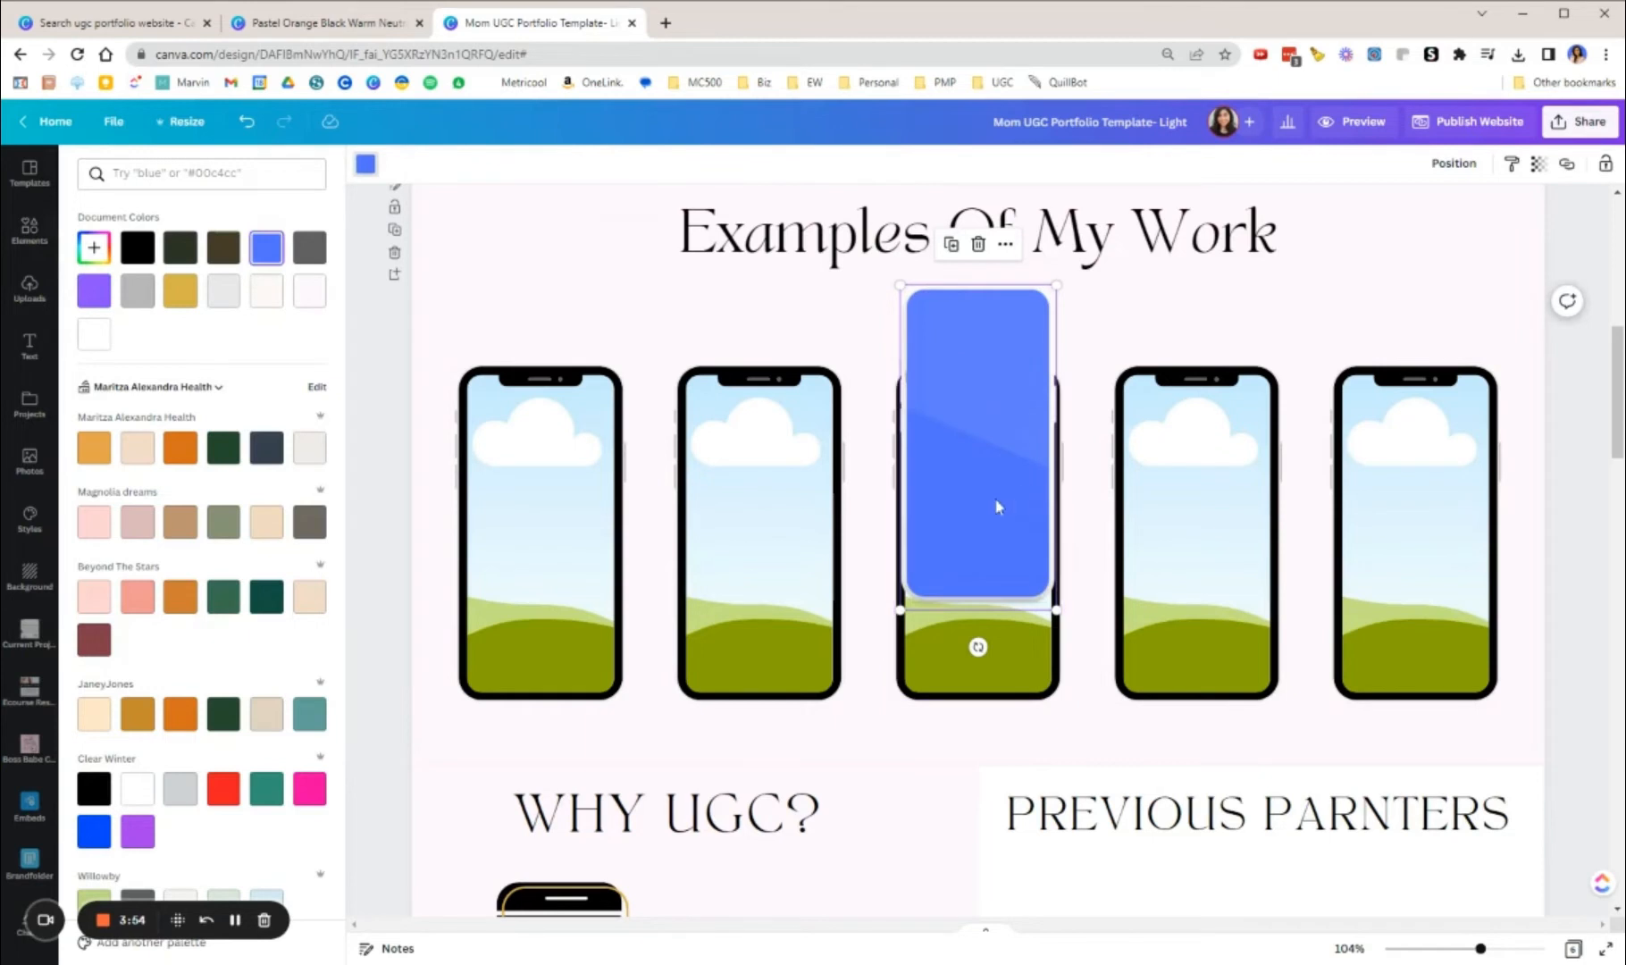
pyautogui.press('Delete')
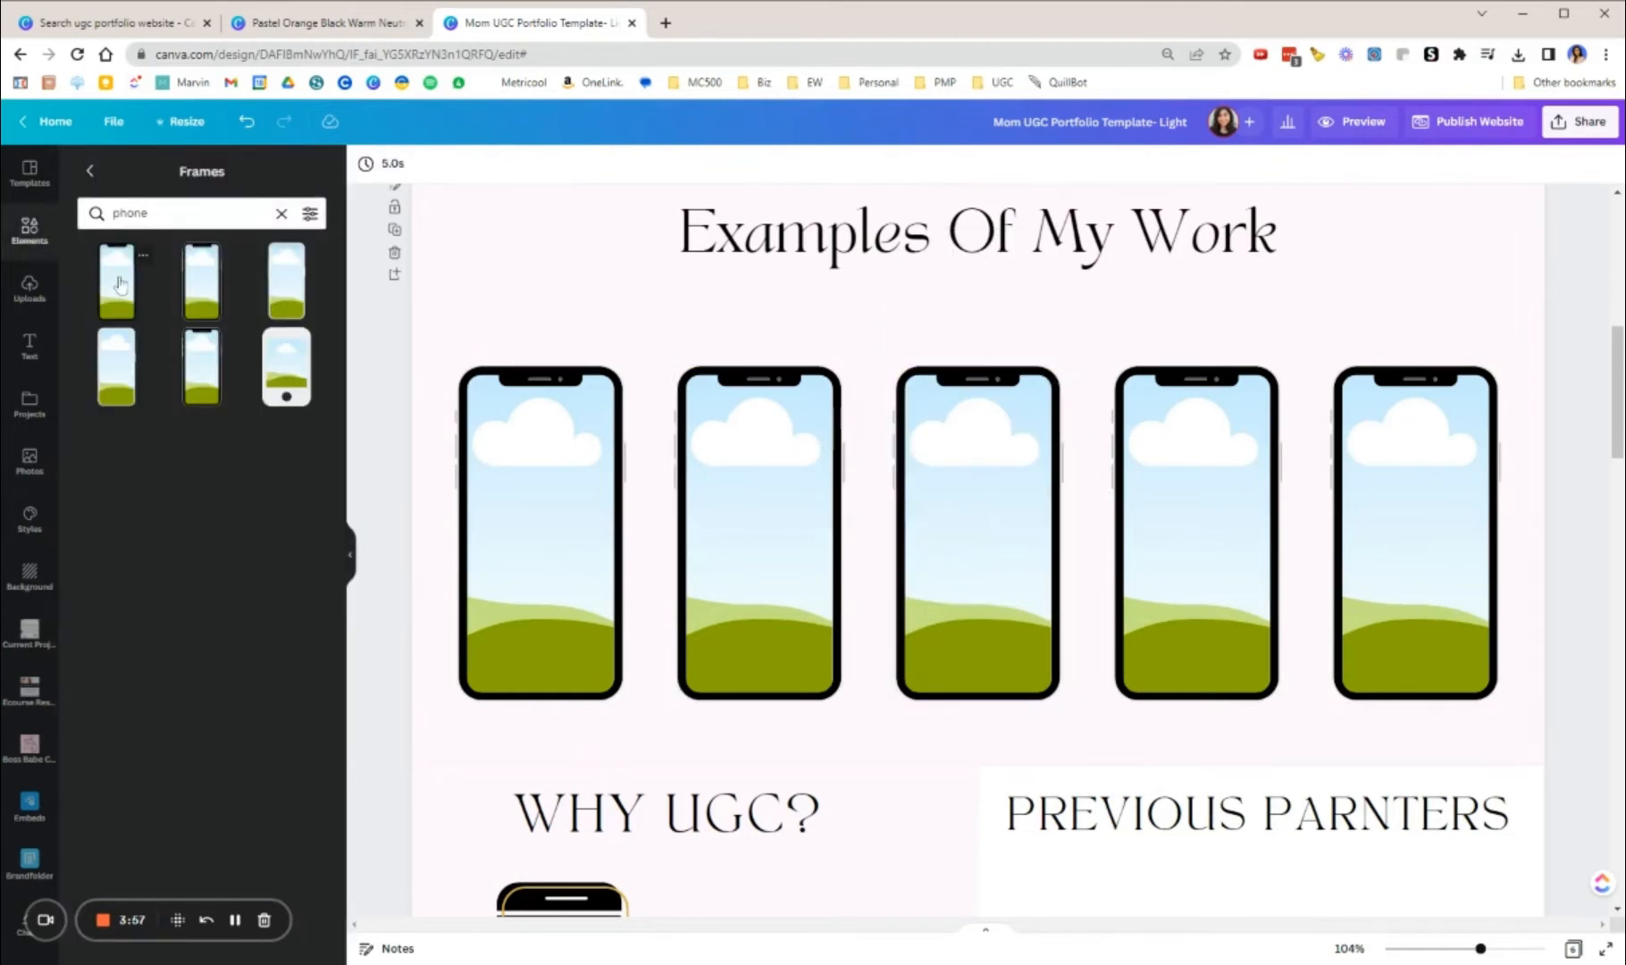
pyautogui.click(116, 282)
pyautogui.moveTo(965, 374); pyautogui.dragTo(466, 498)
# Step: Place the uploaded 25.7-second package delivery video in the first phone frame and reposition it within the frame
pyautogui.click(29, 287)
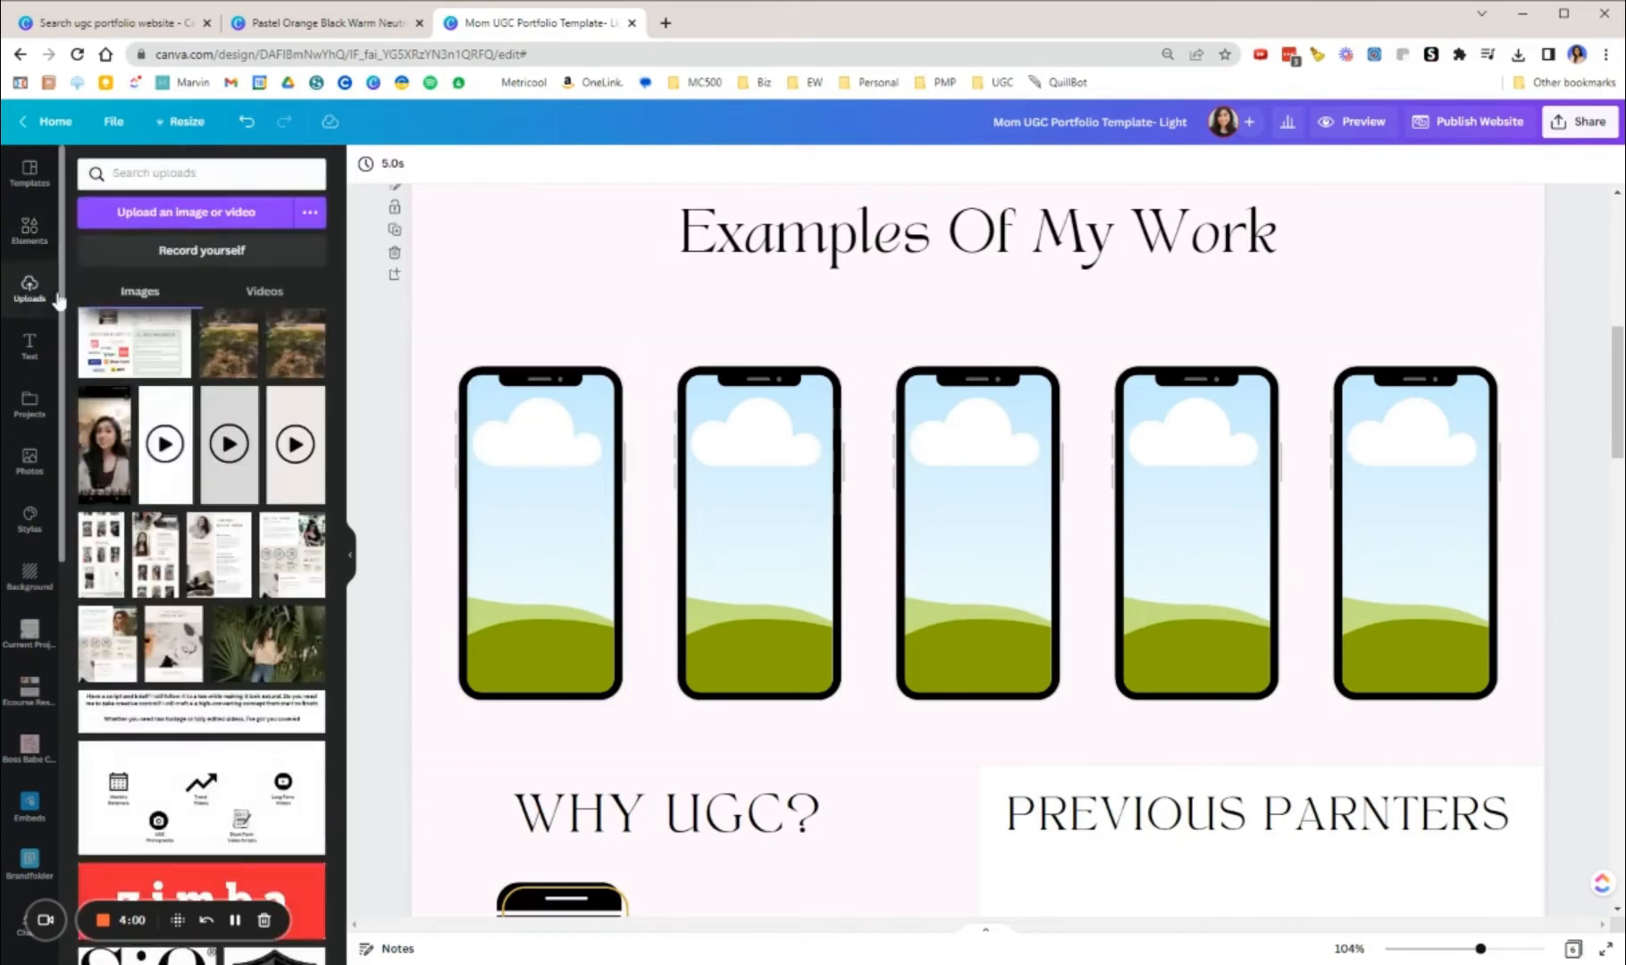
pyautogui.click(264, 291)
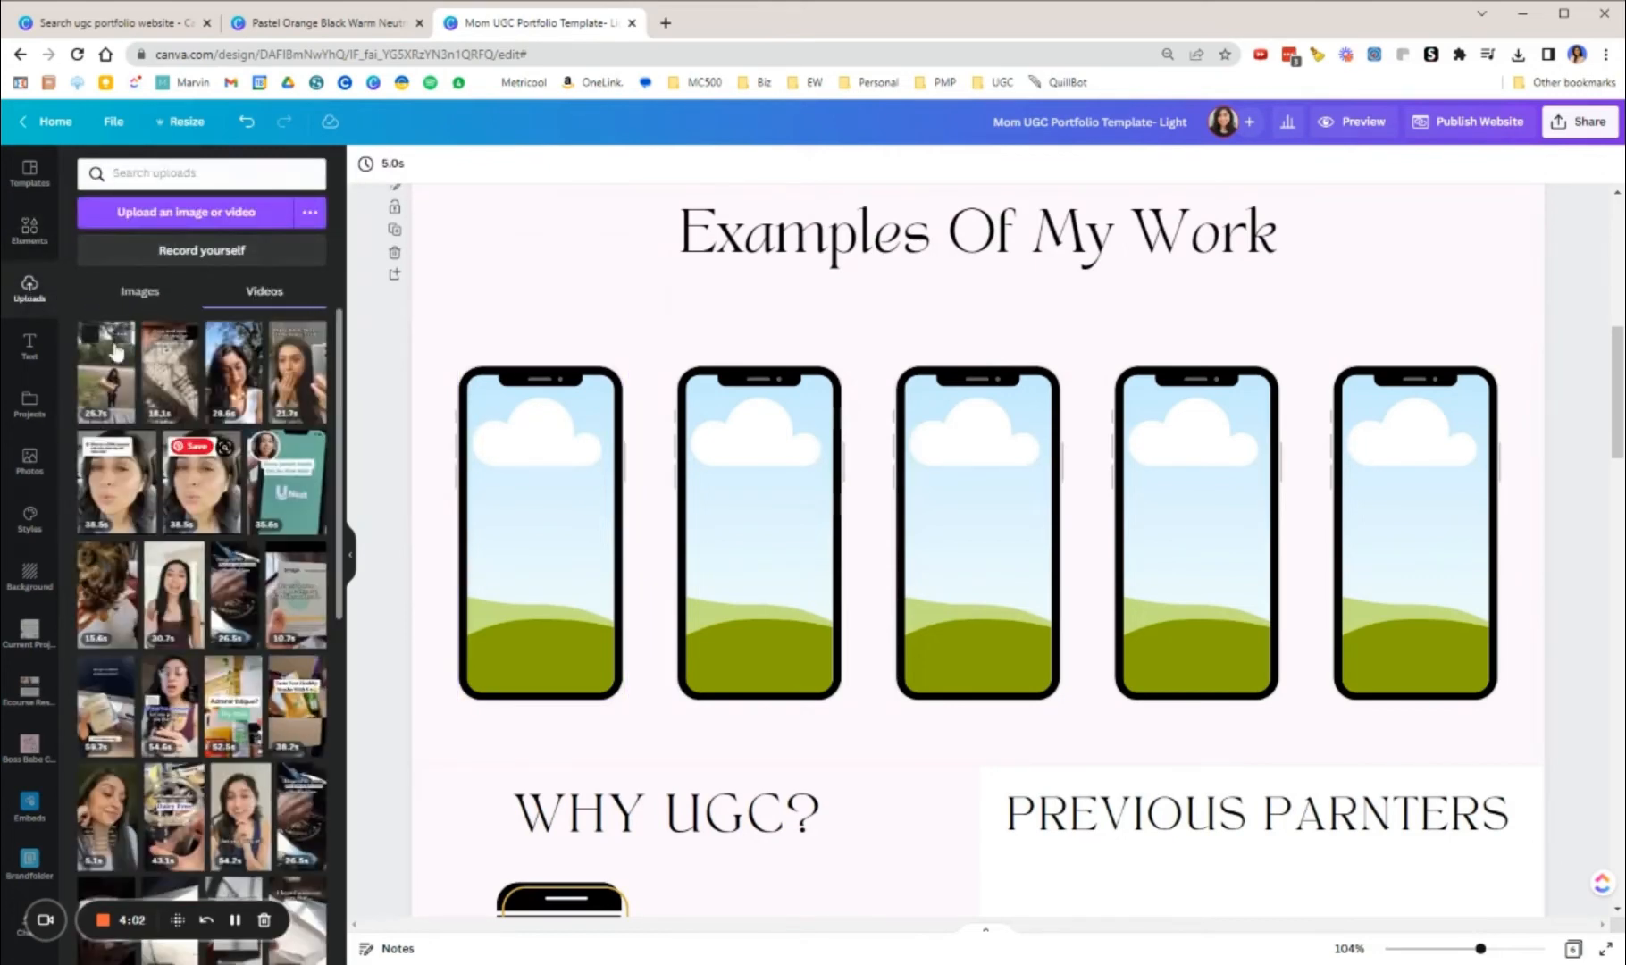
pyautogui.moveTo(141, 380); pyautogui.dragTo(554, 527)
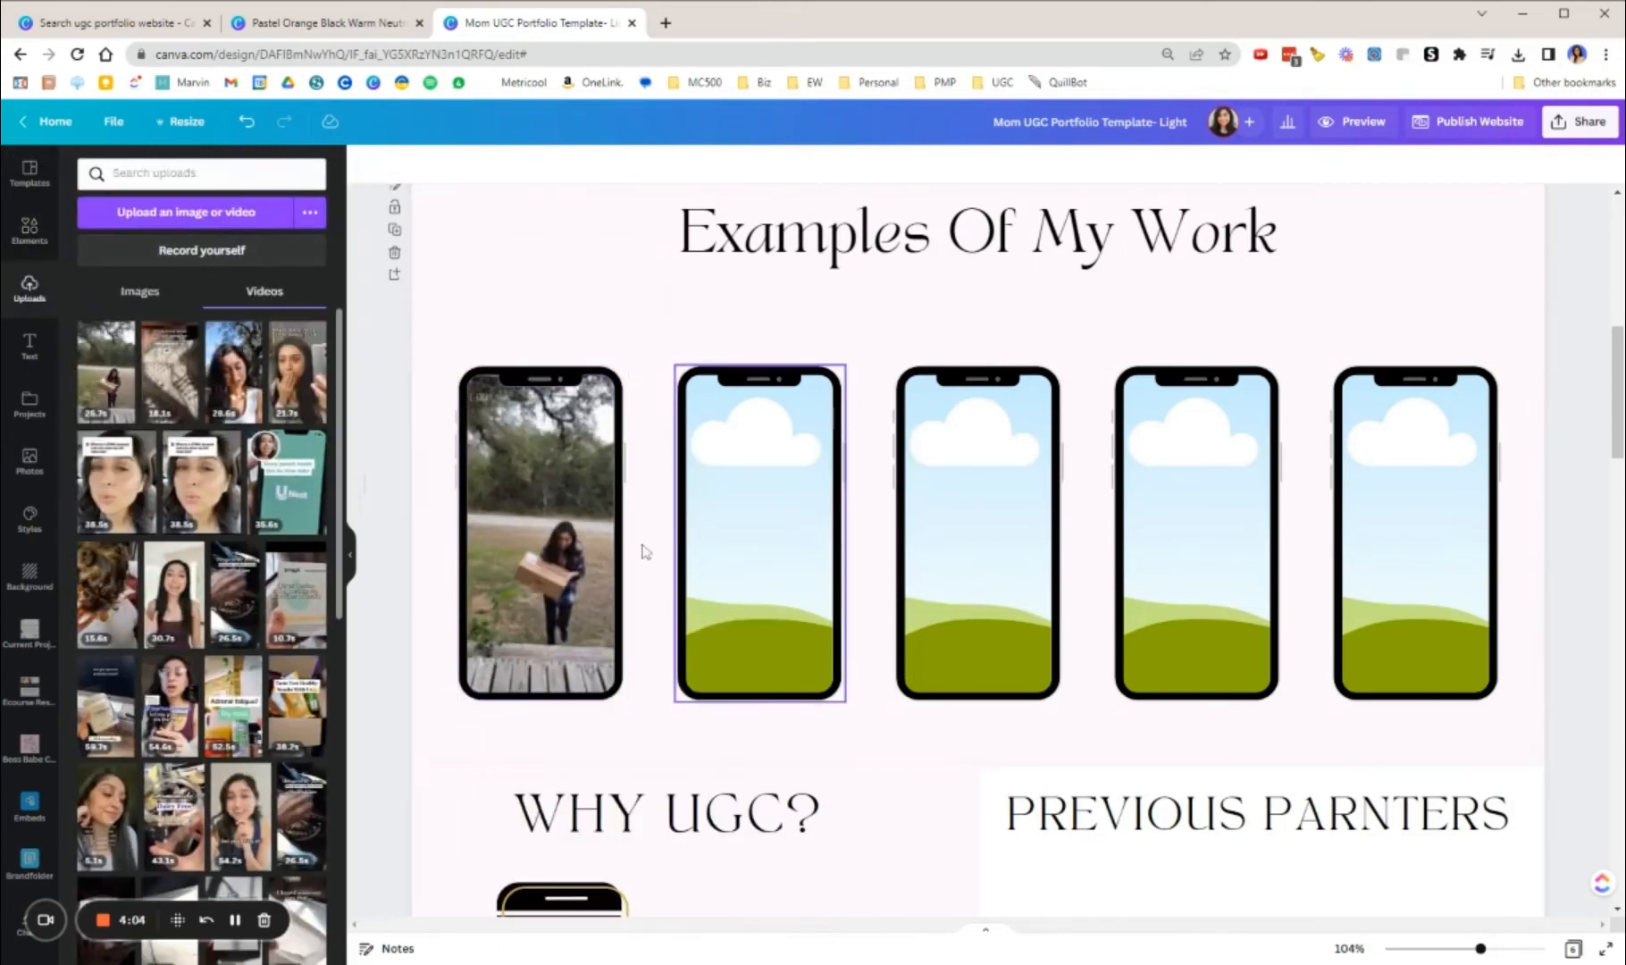
pyautogui.doubleClick(567, 547)
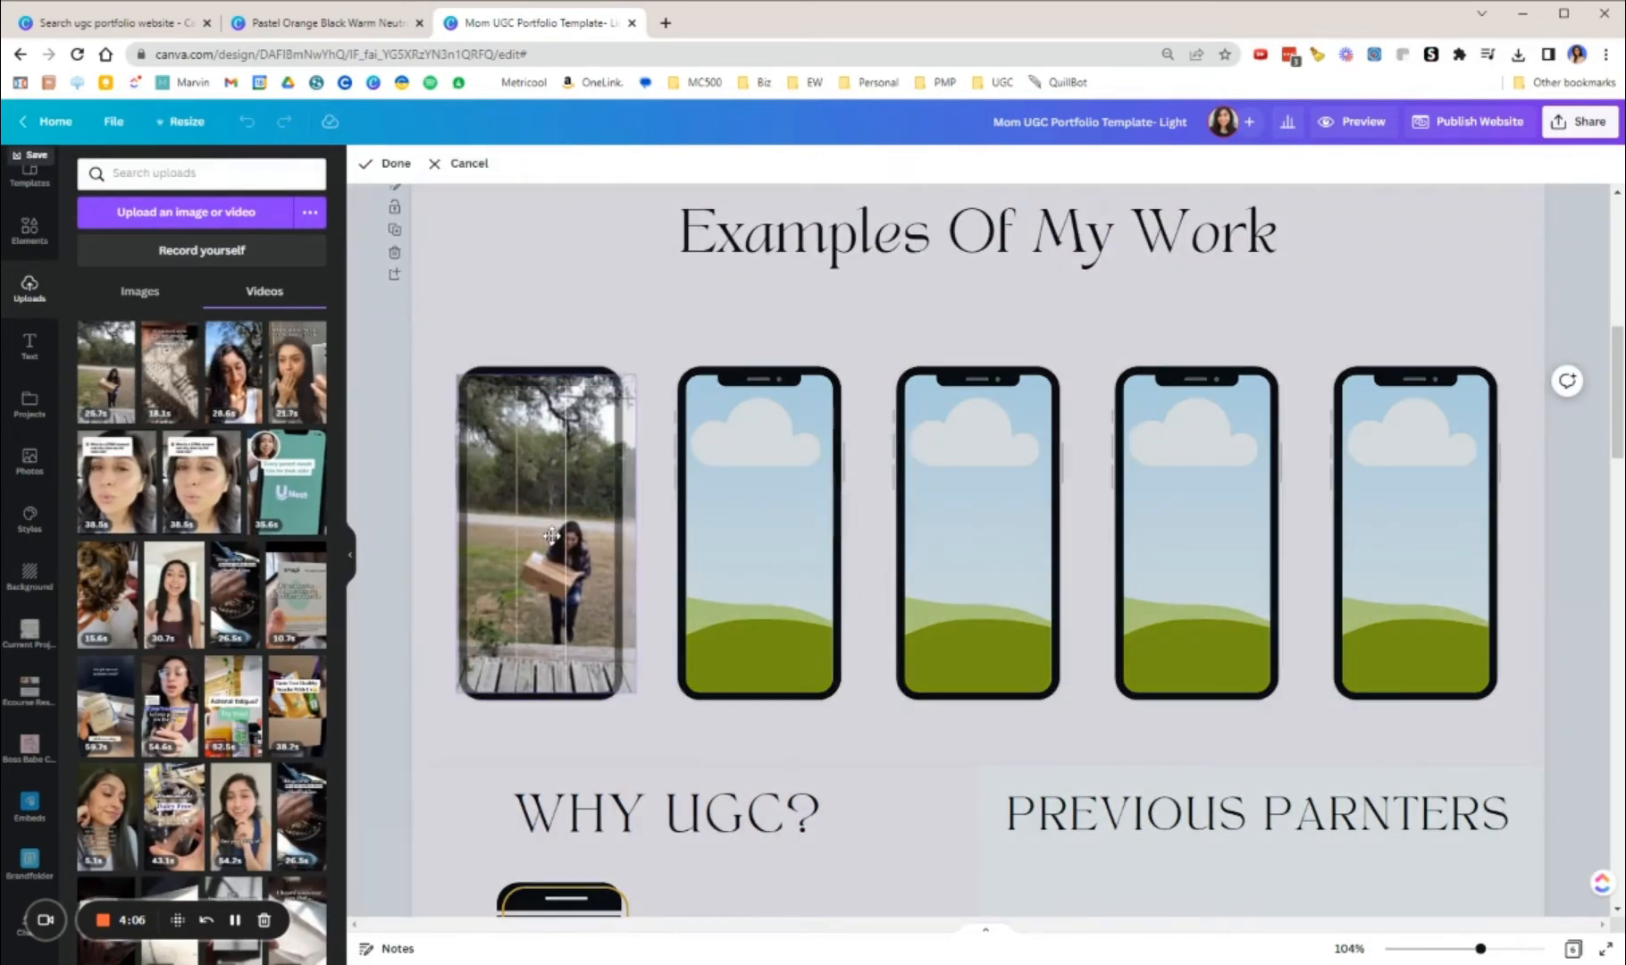
pyautogui.click(522, 267)
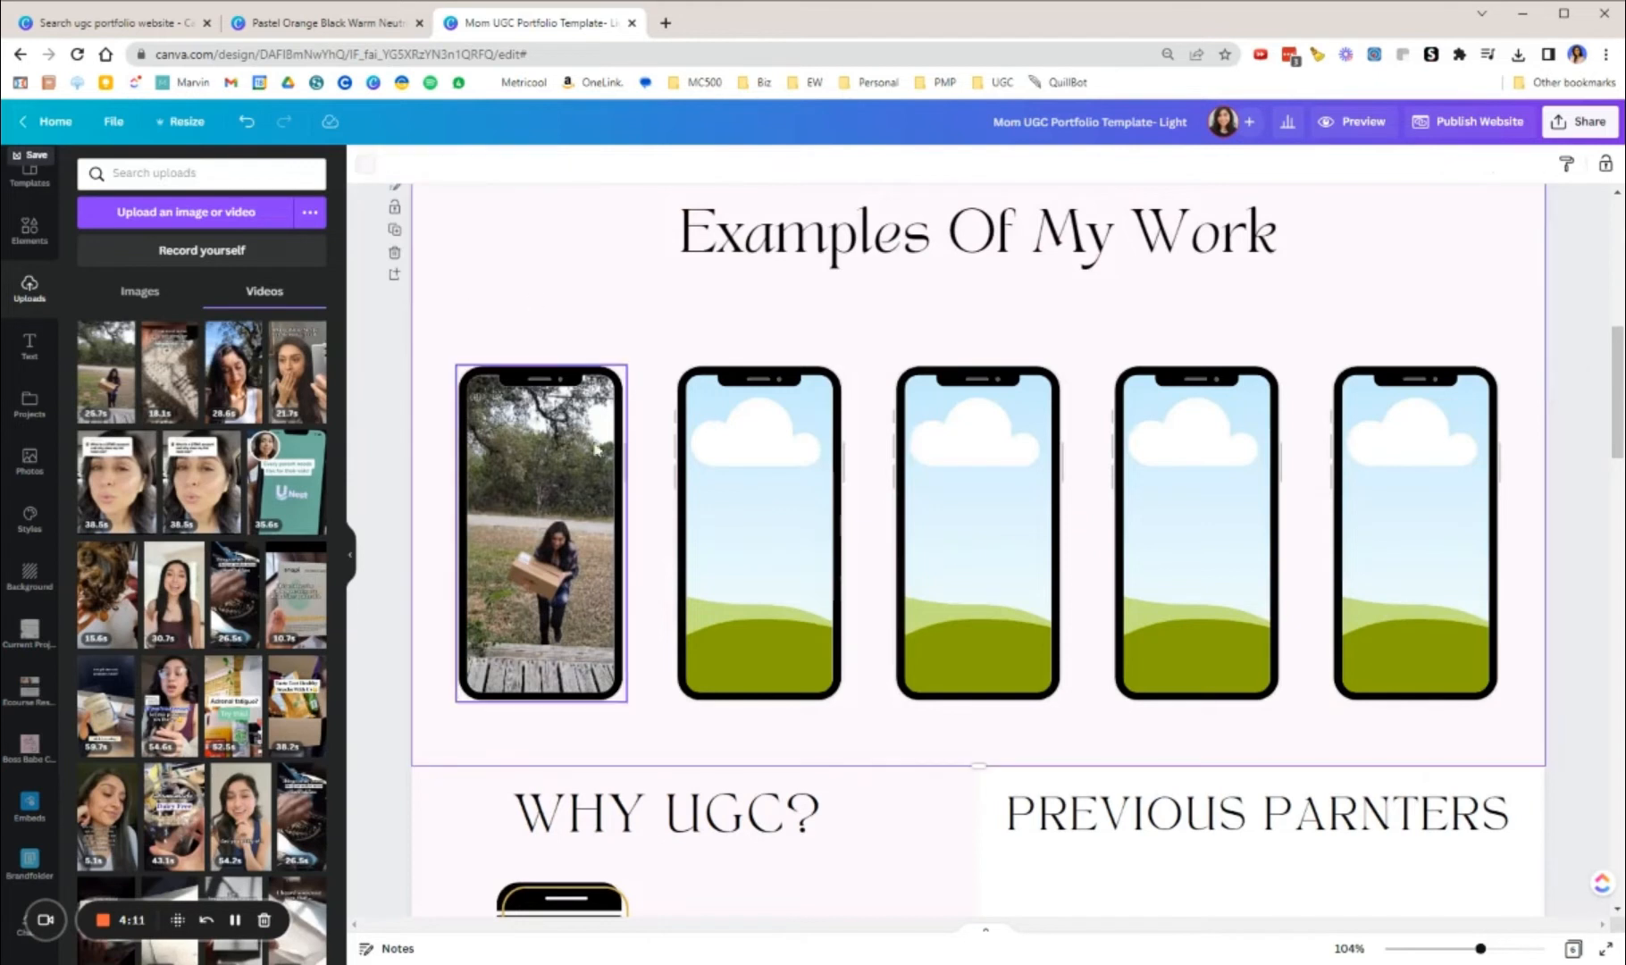
# Step: Detach the package delivery video from the first phone frame and delete it
pyautogui.rightClick(590, 536)
pyautogui.click(652, 767)
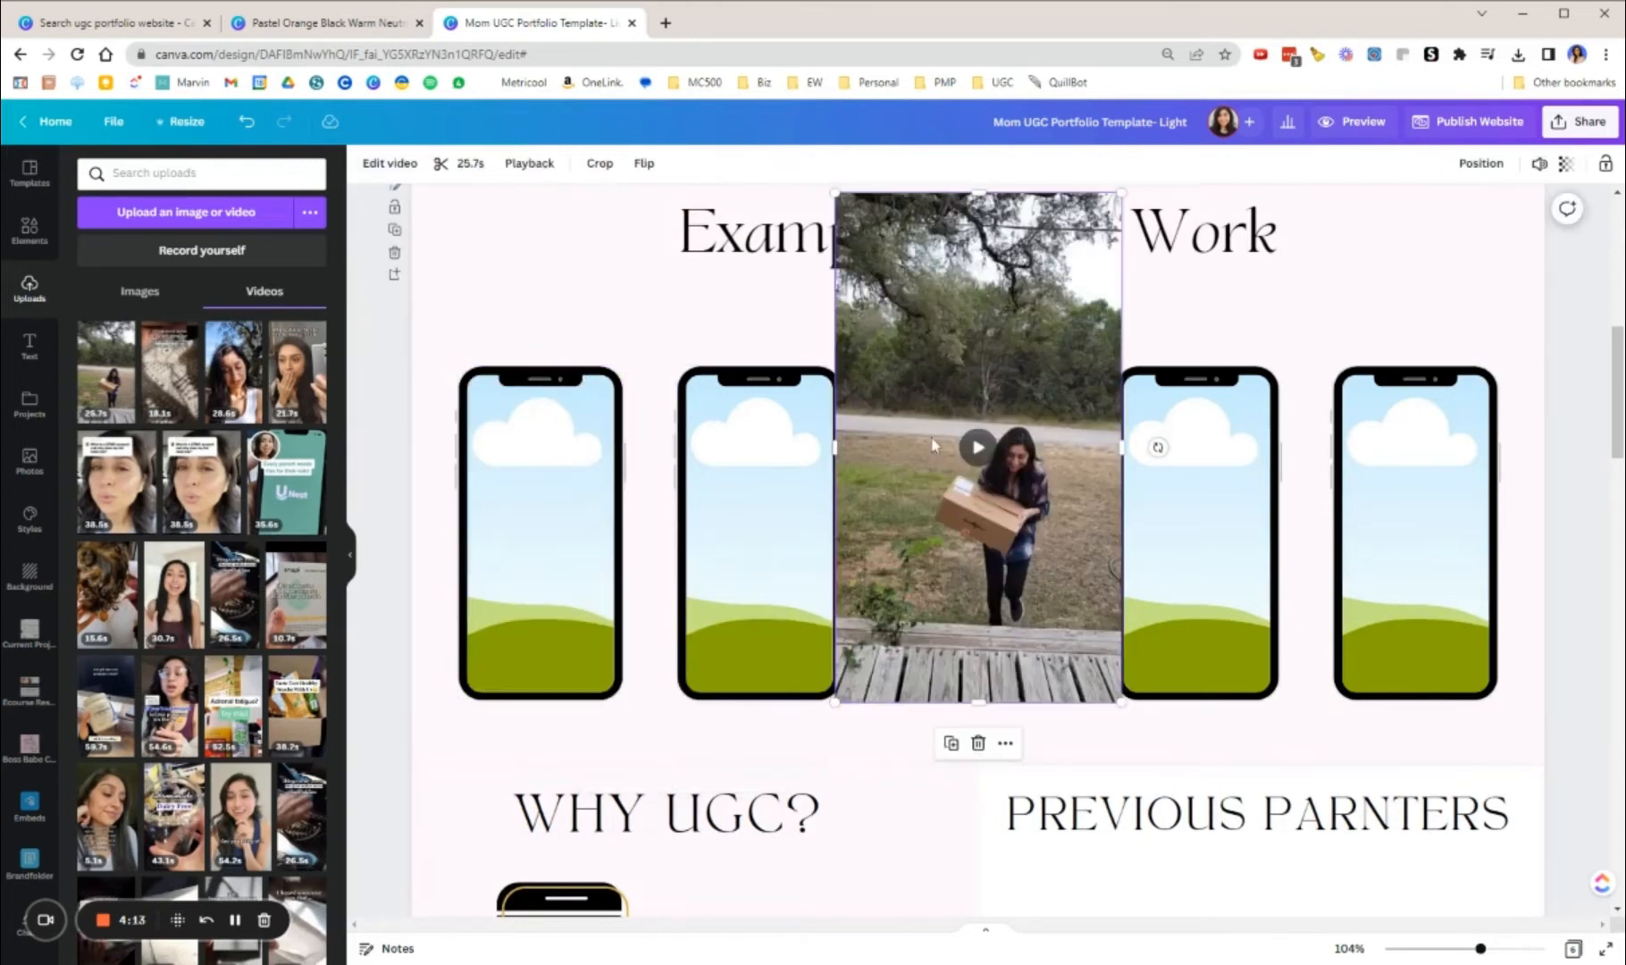
pyautogui.press('Delete')
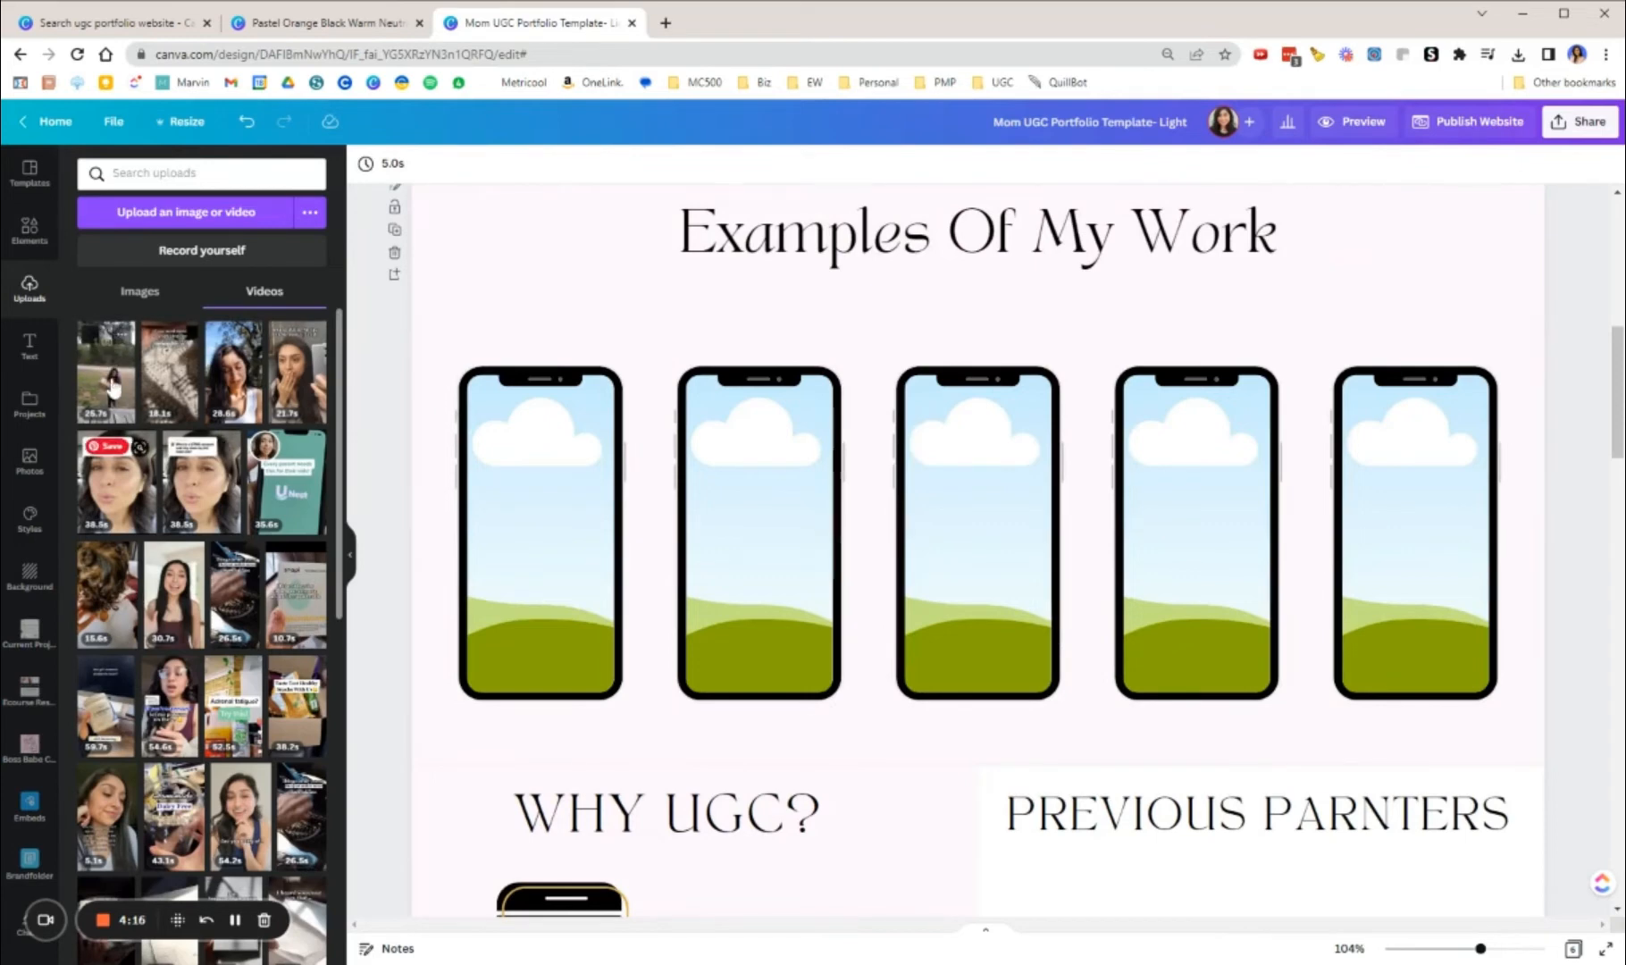
# Step: Add the 25.7-second package delivery video with autoplay turned off and place it in the first phone frame
pyautogui.click(101, 375)
pyautogui.moveTo(911, 268); pyautogui.dragTo(730, 330)
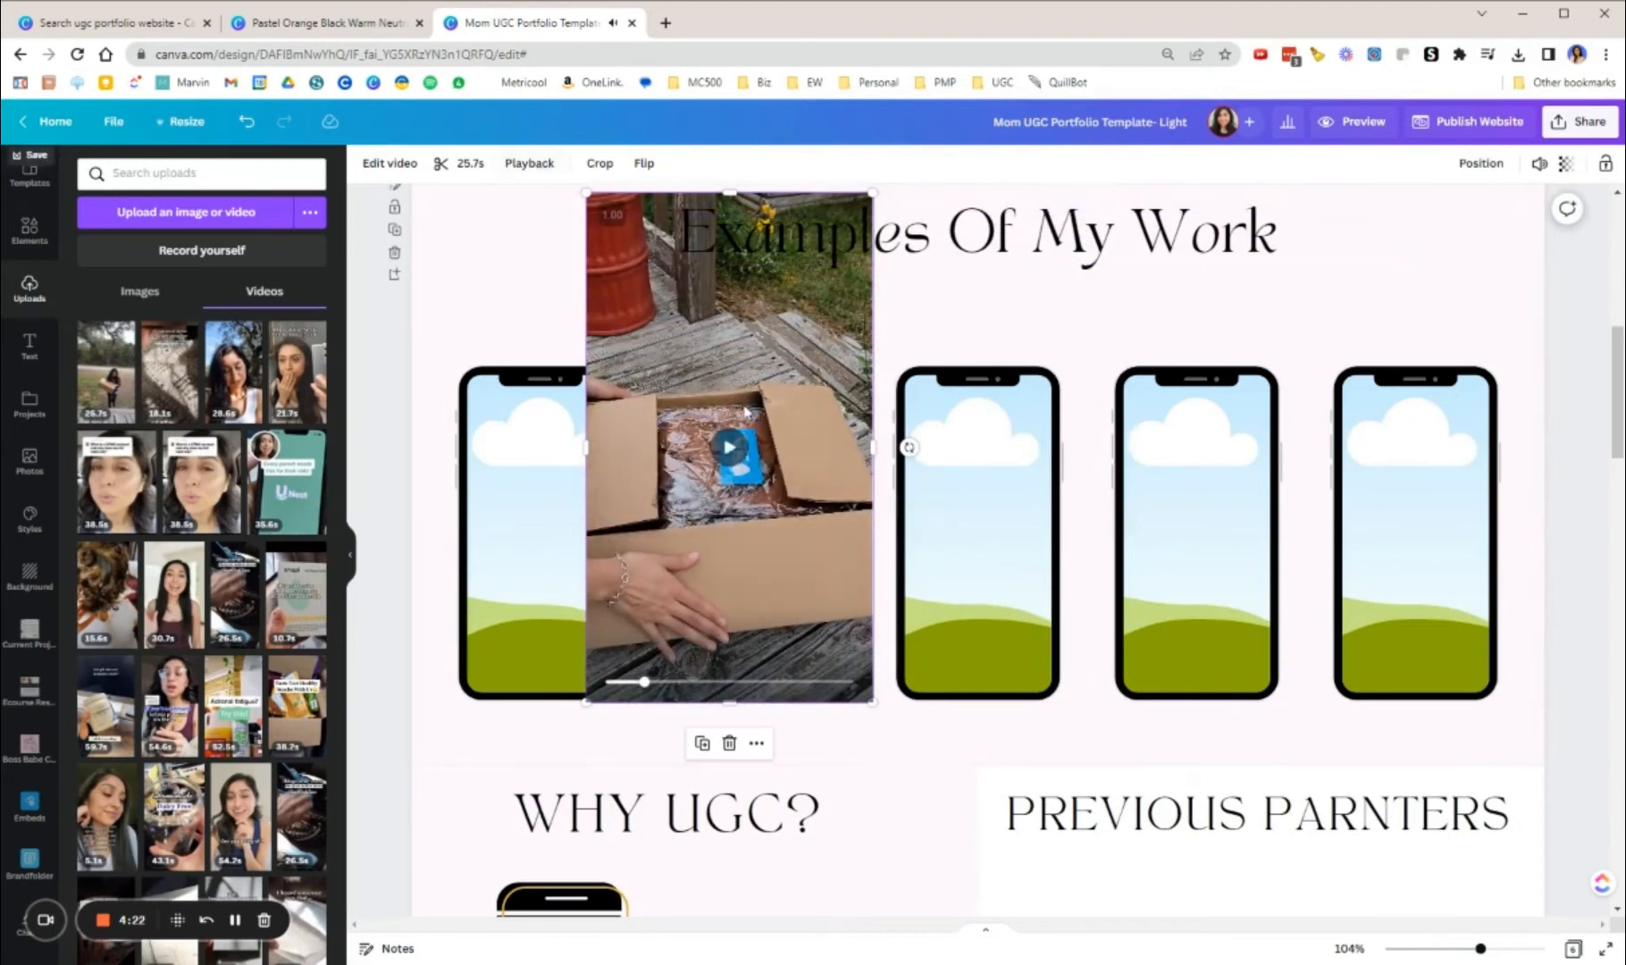
pyautogui.click(542, 175)
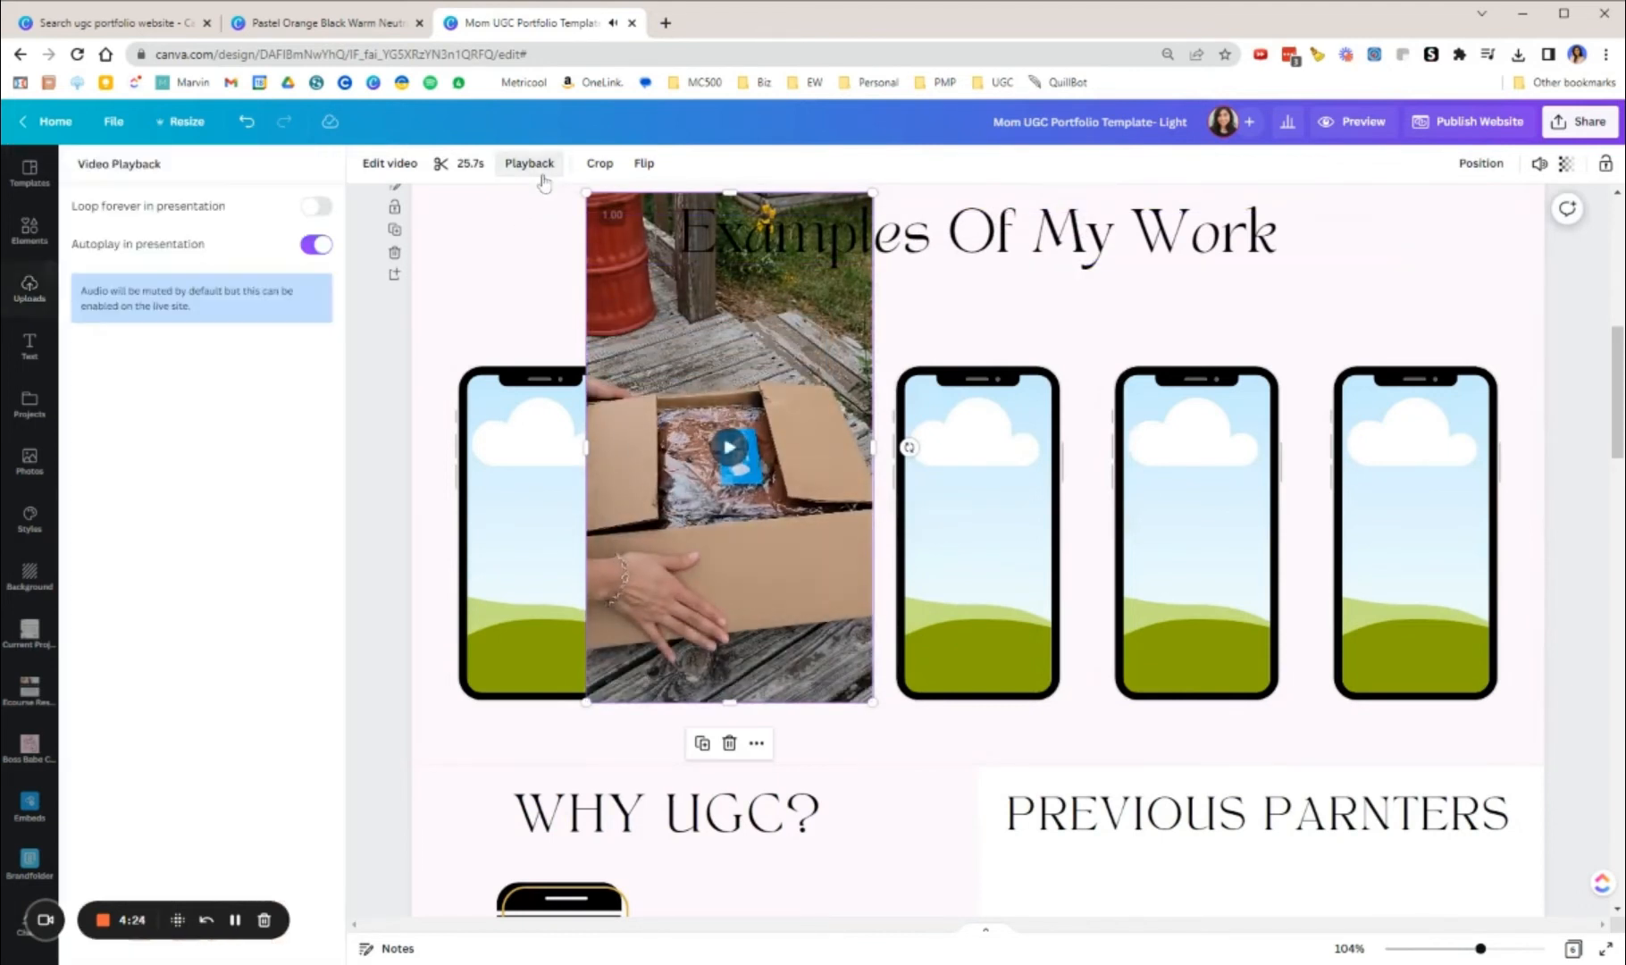
pyautogui.click(319, 246)
pyautogui.click(477, 285)
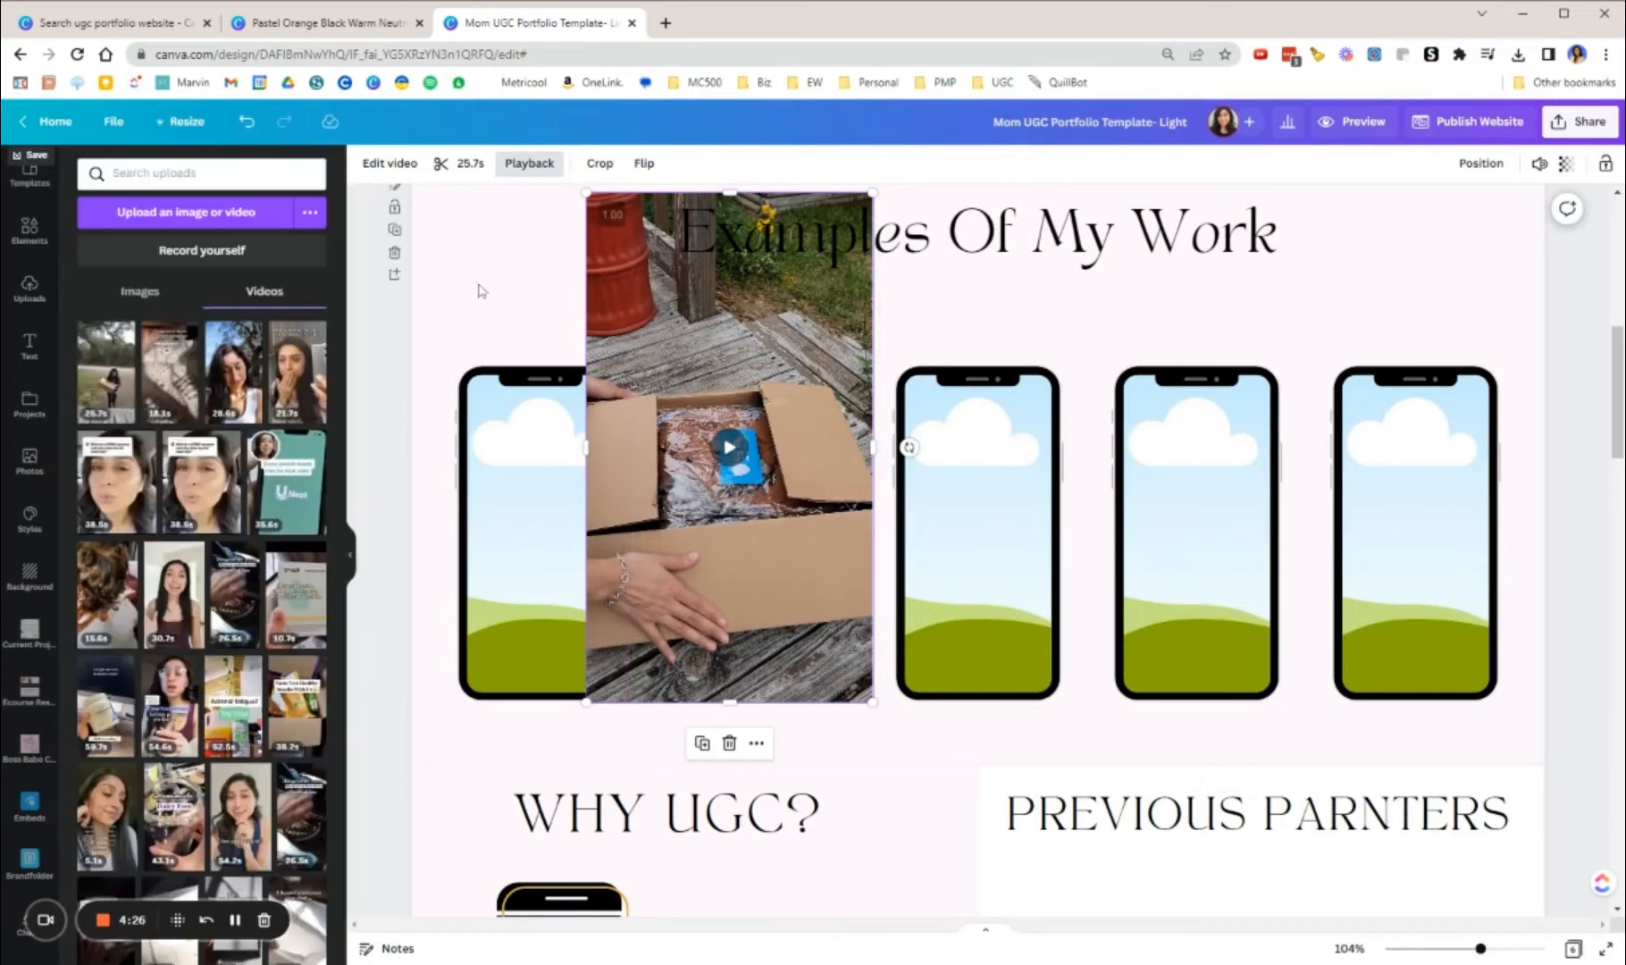
pyautogui.moveTo(709, 319); pyautogui.dragTo(605, 492)
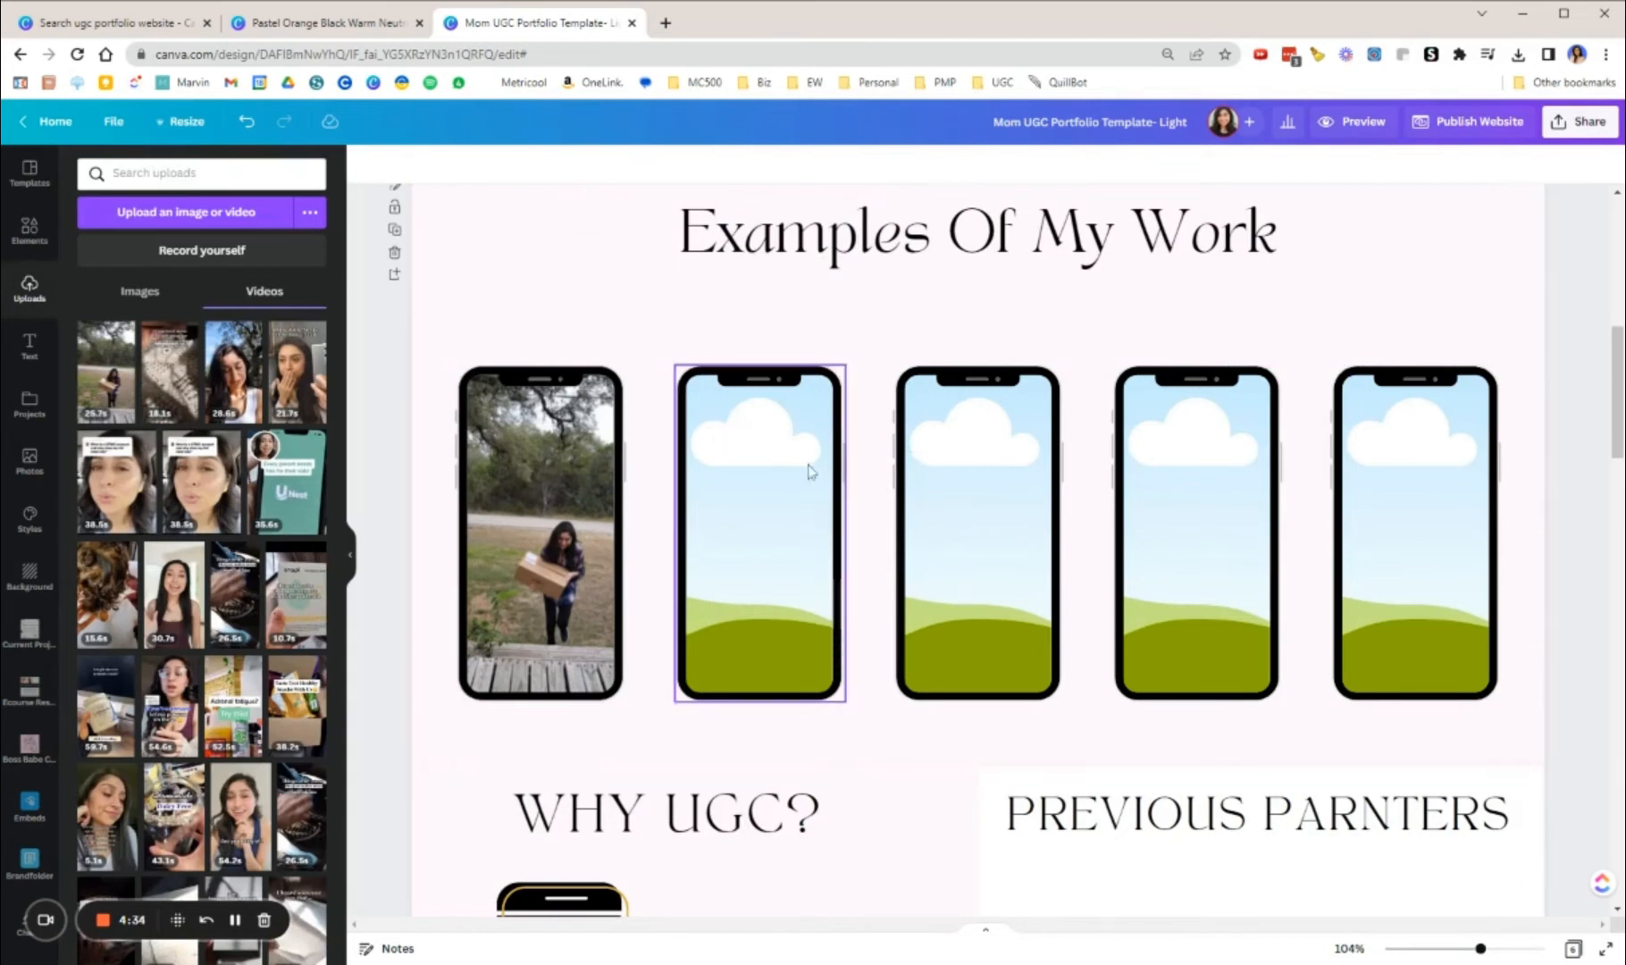
# Step: Add a blank page below the Examples Of My Work section and delete it
pyautogui.scroll(1, 986, 560)
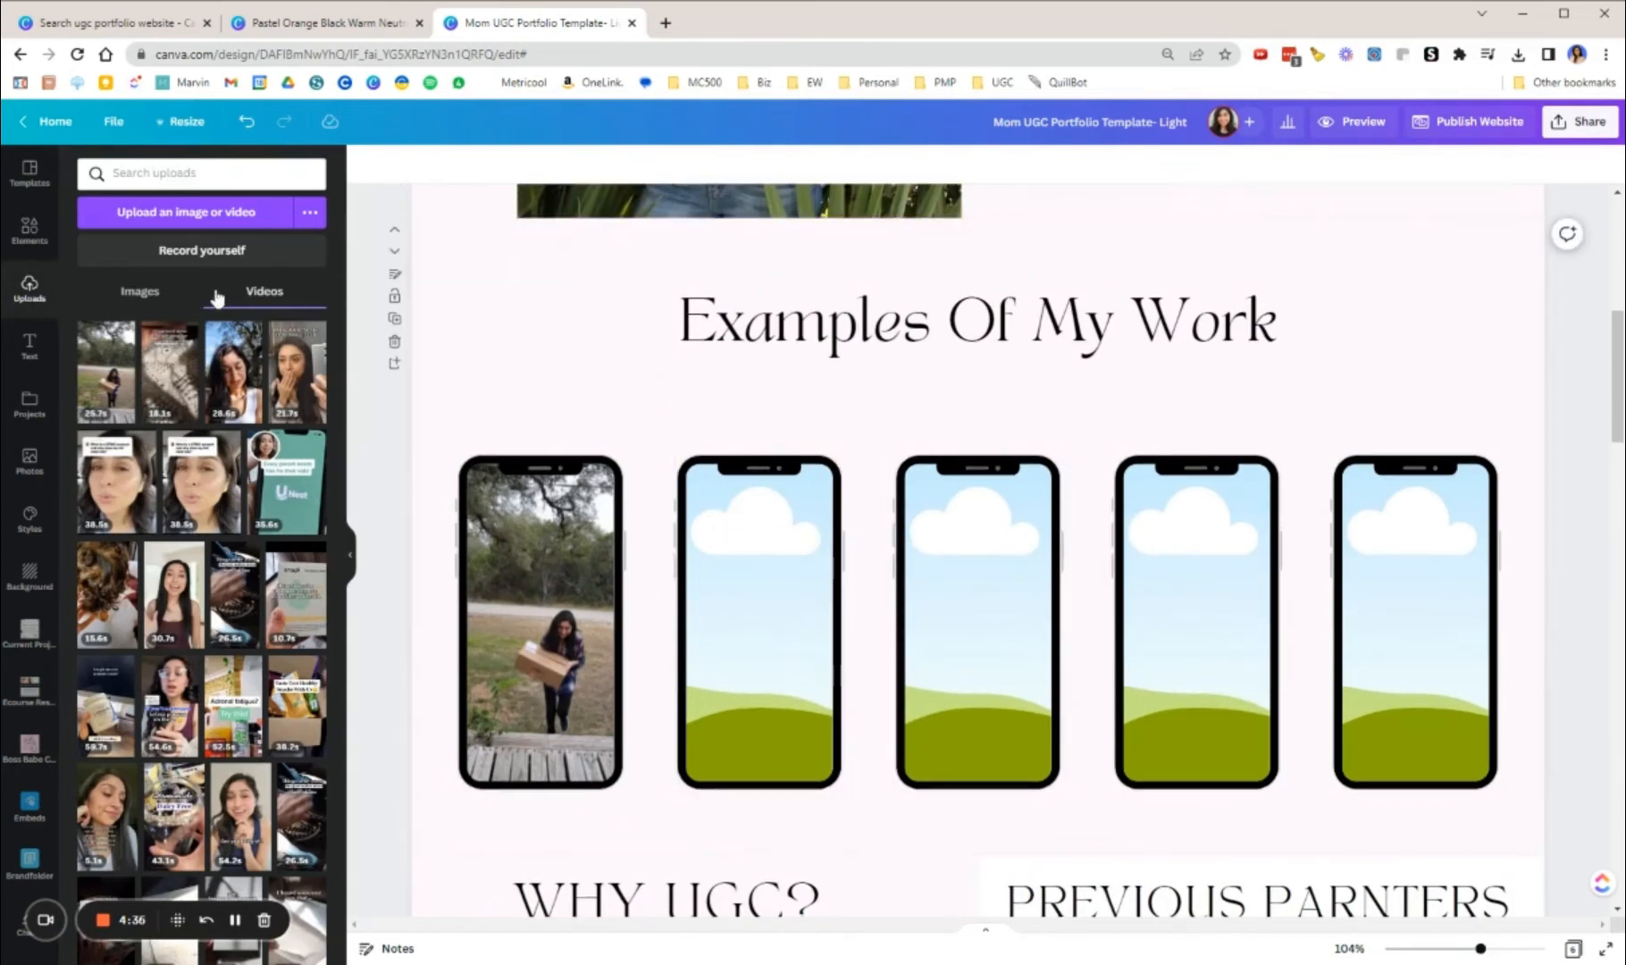
pyautogui.click(395, 367)
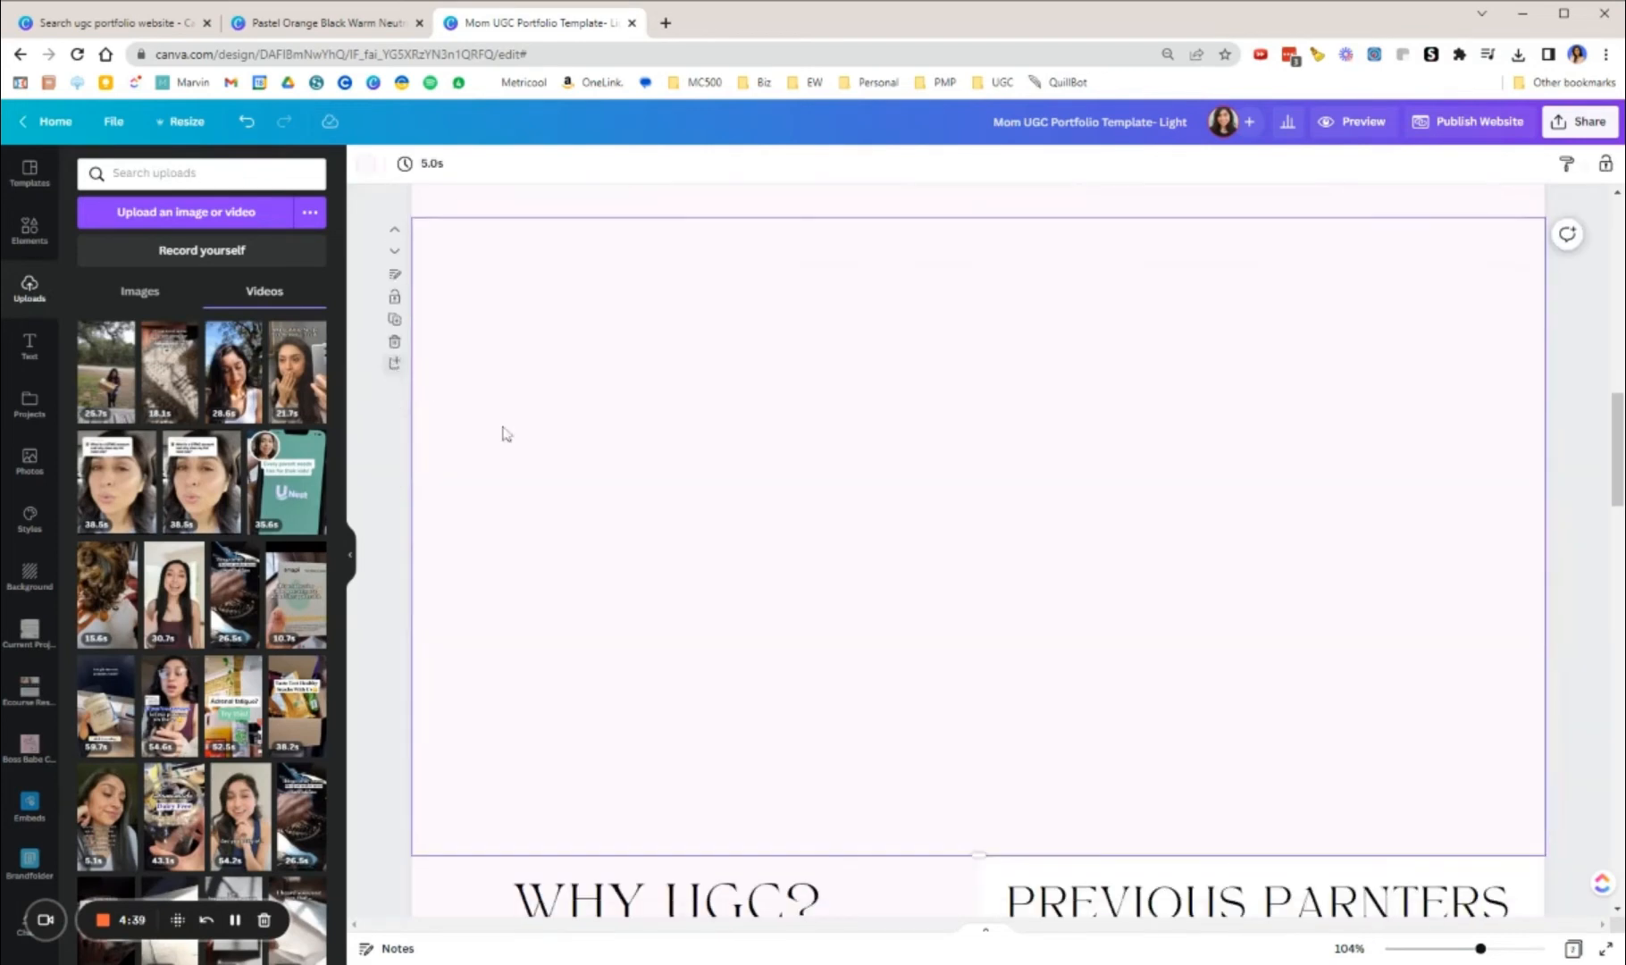
pyautogui.click(394, 342)
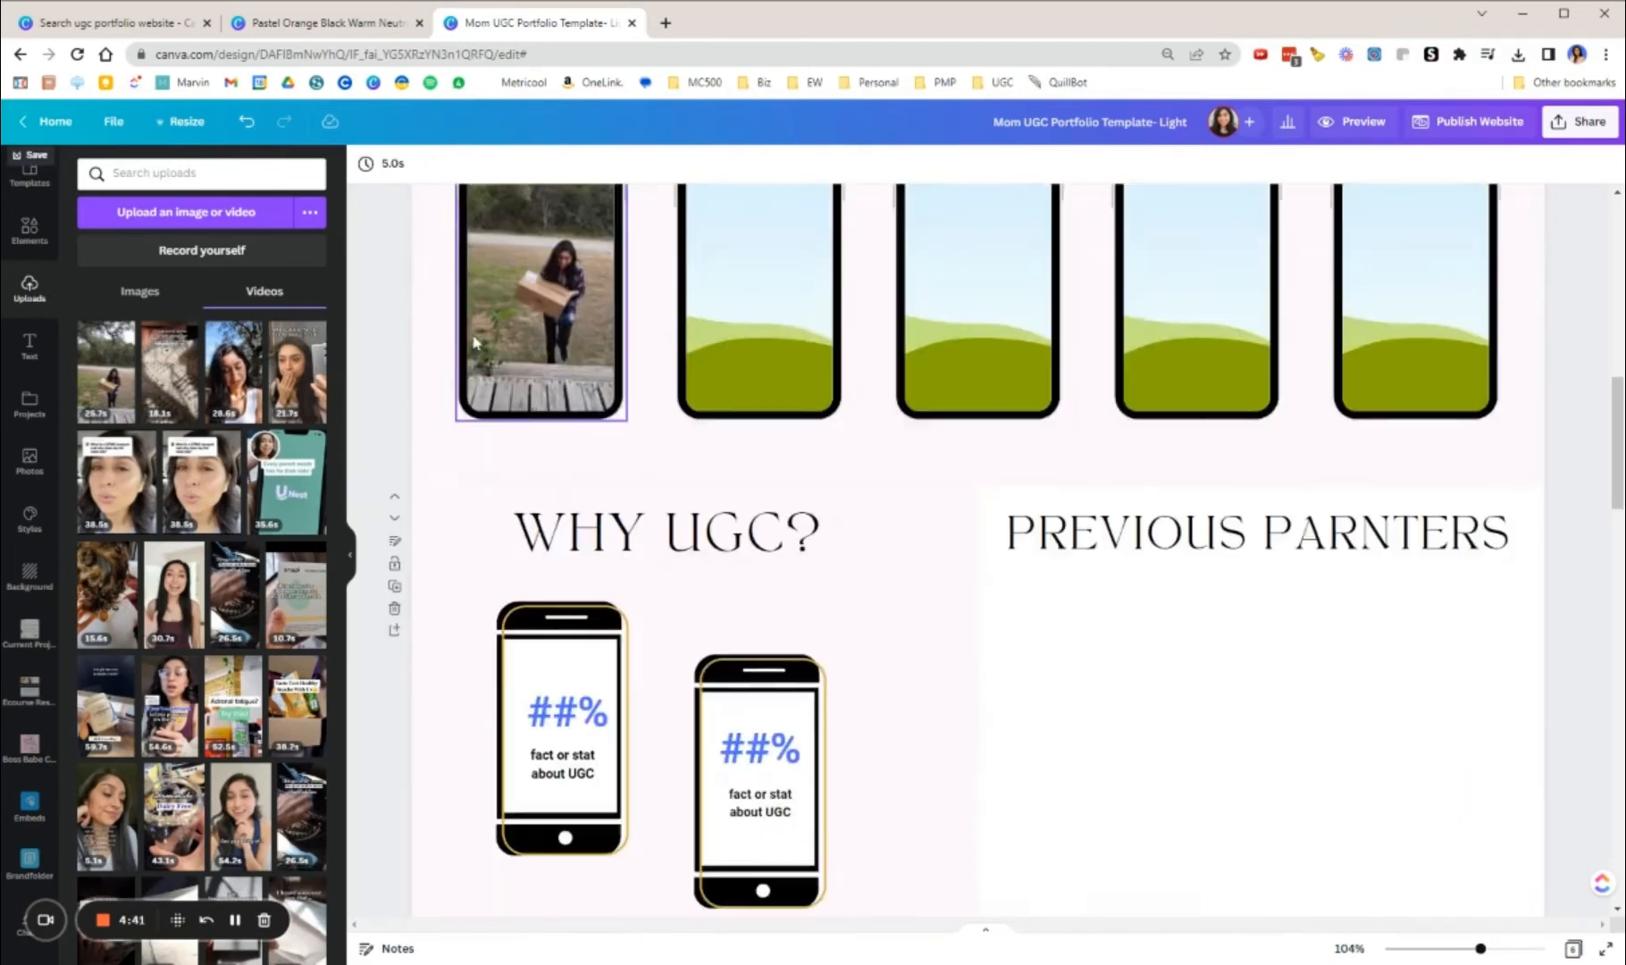
# Step: Duplicate the Examples Of My Work page and fill the copy's second and third phone frames with the palm-leaf portrait and an outdoor tree photo
pyautogui.scroll(2, 433, 295)
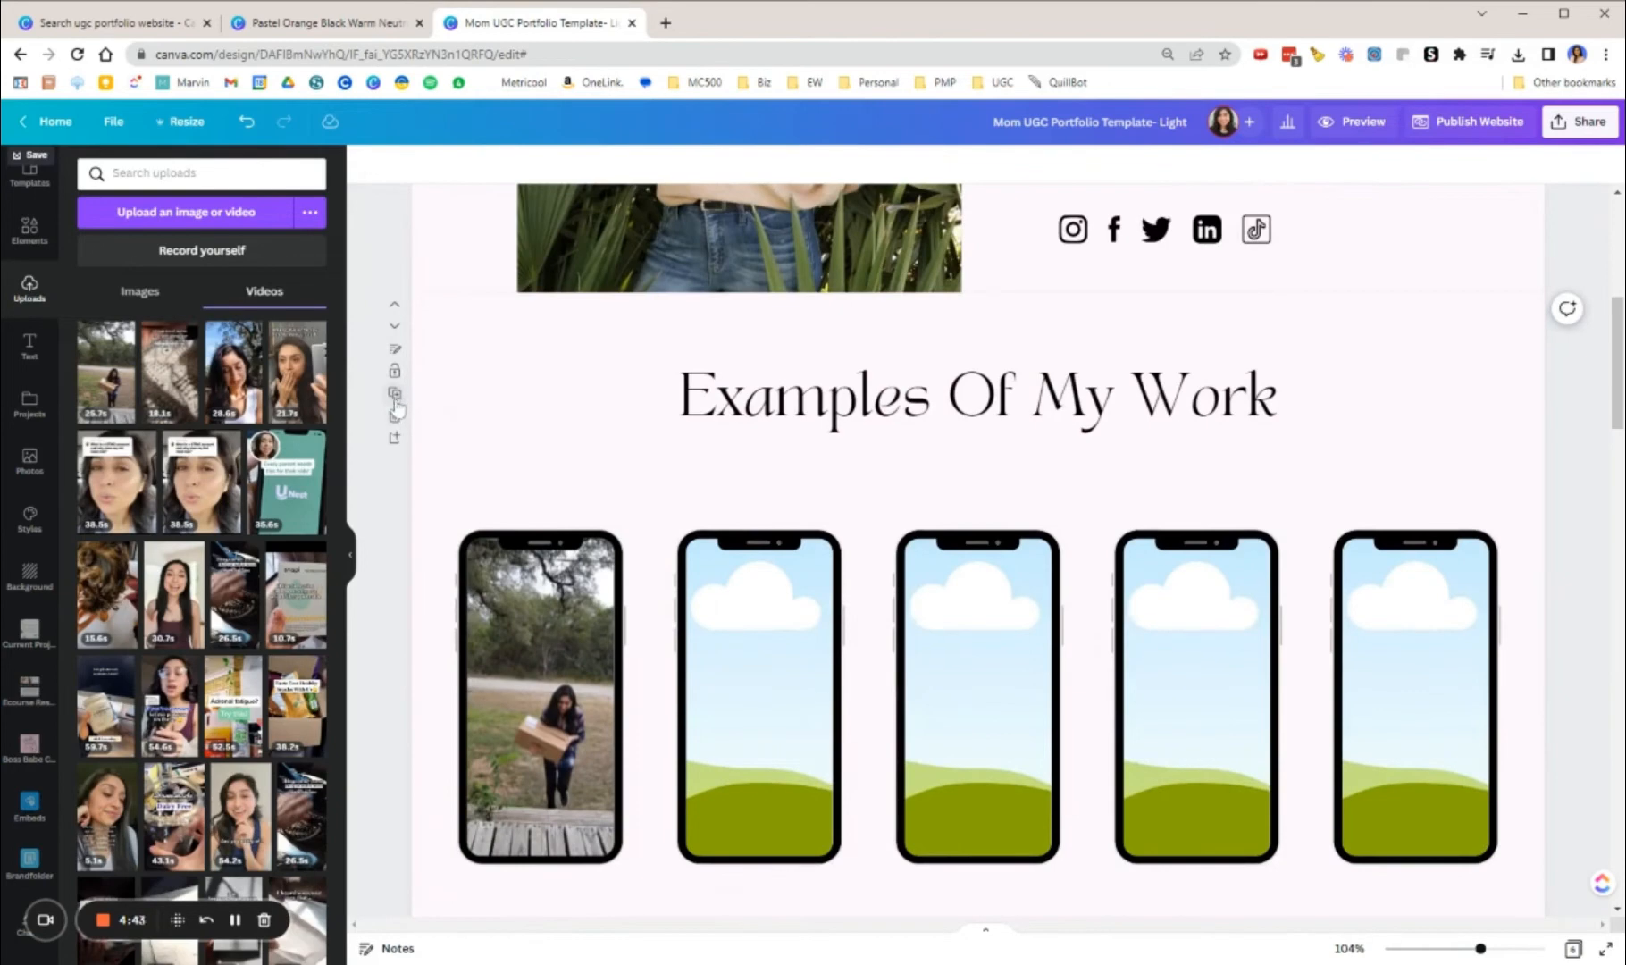
pyautogui.click(394, 393)
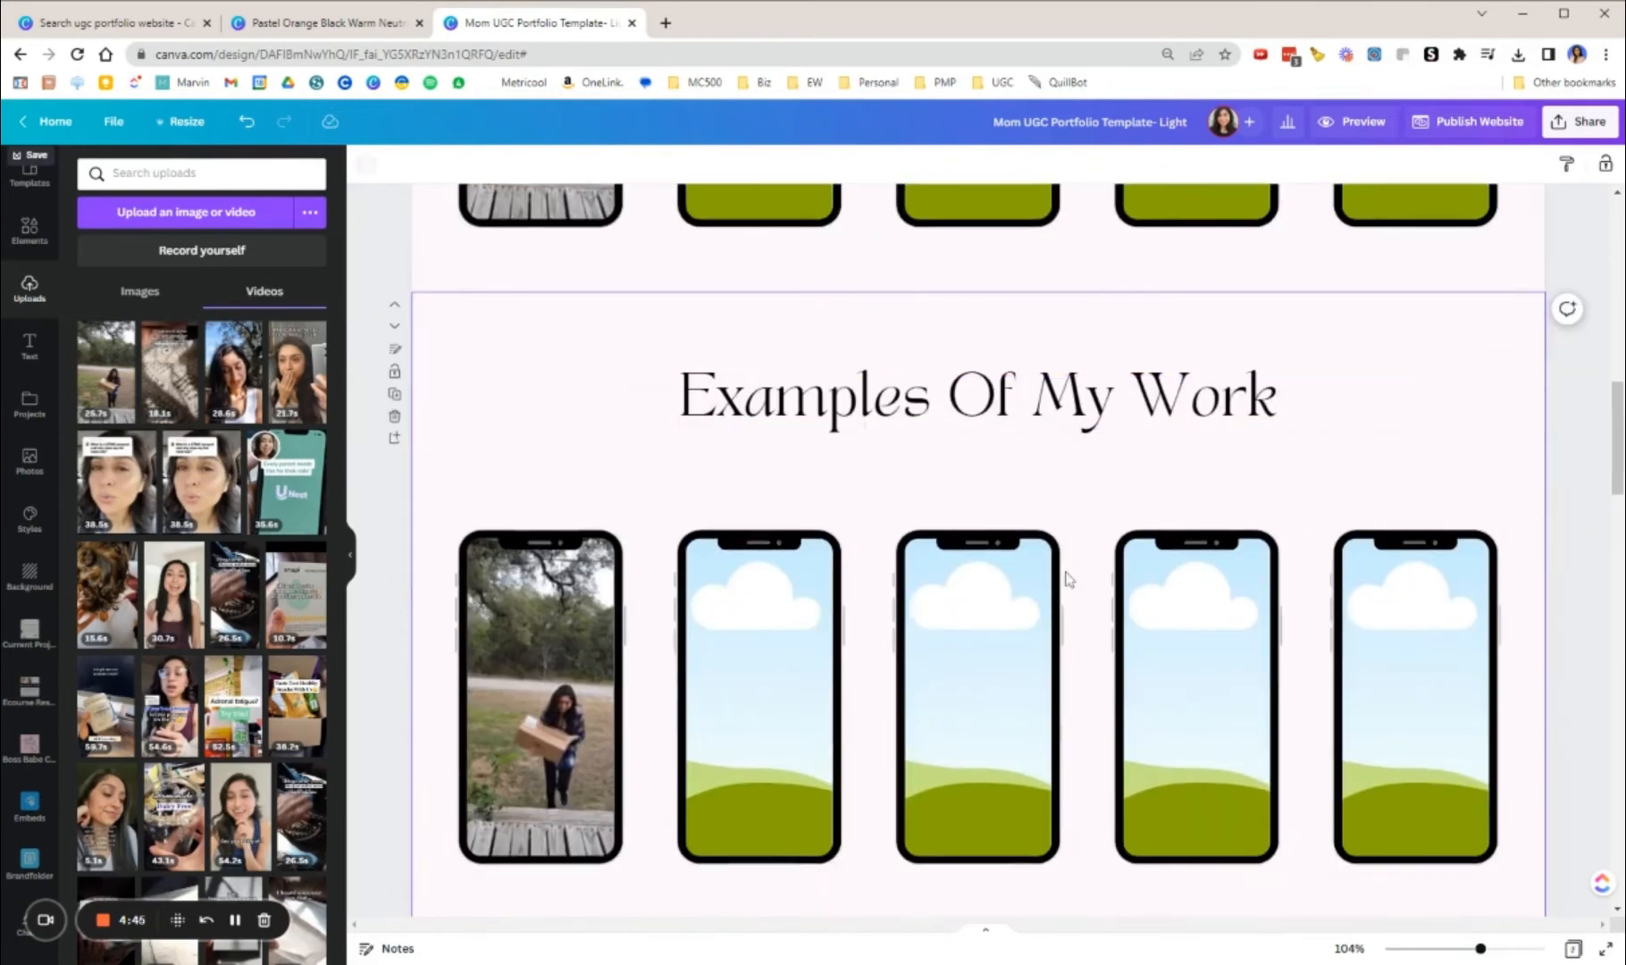
pyautogui.click(140, 292)
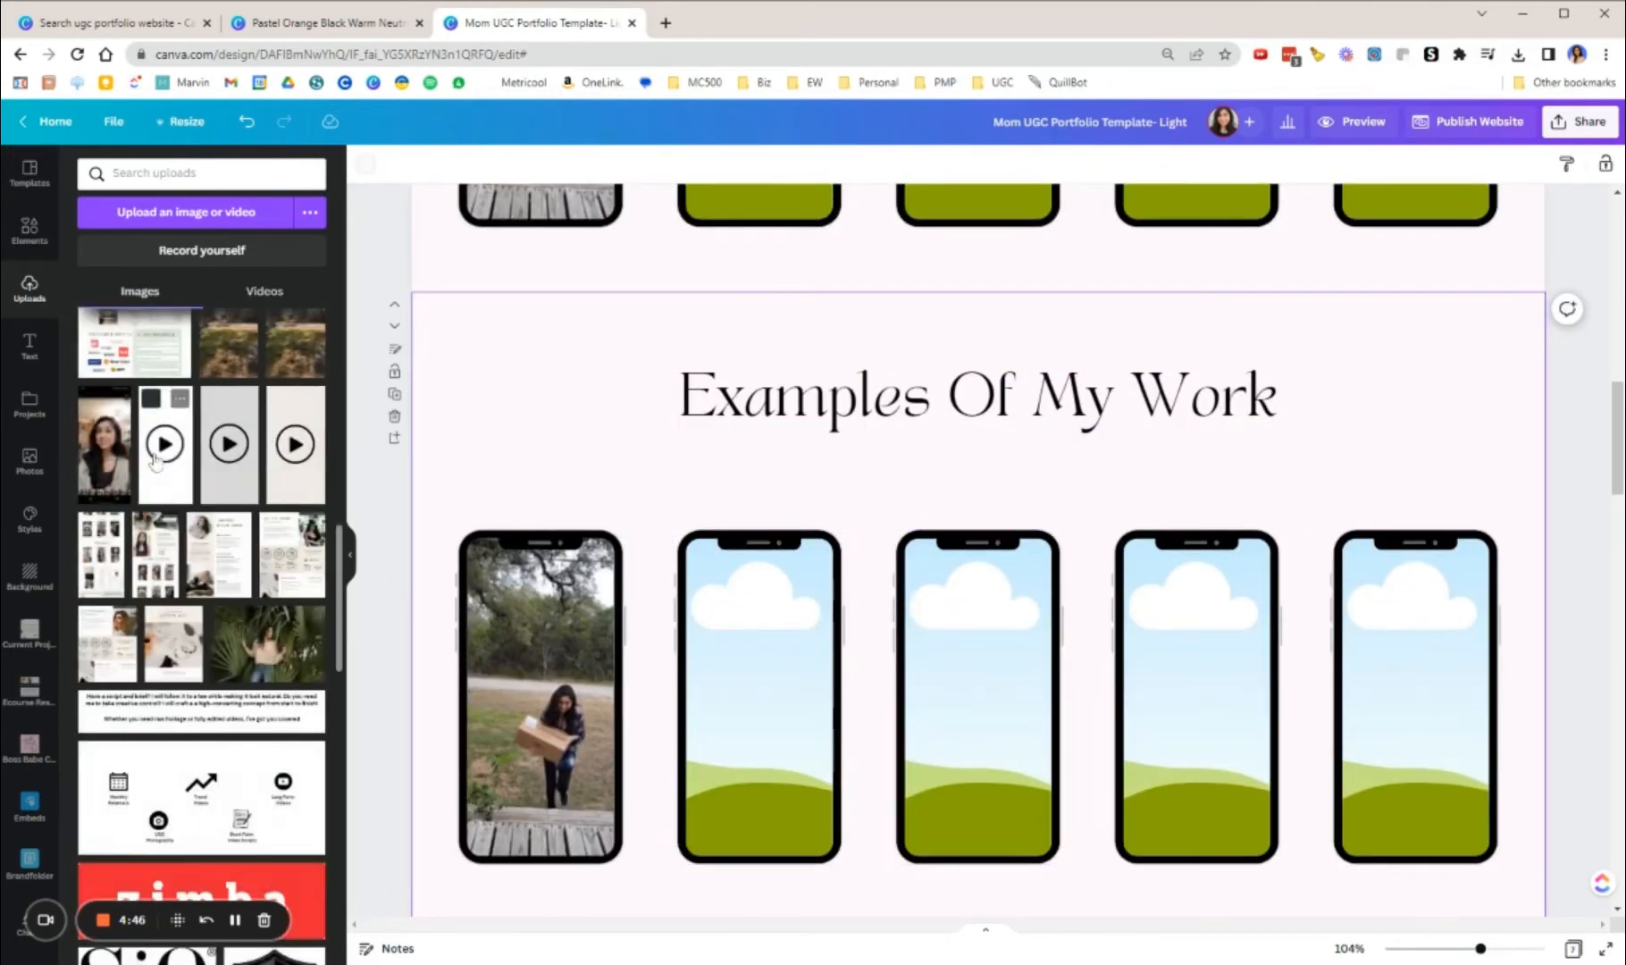
pyautogui.moveTo(295, 637); pyautogui.dragTo(728, 636)
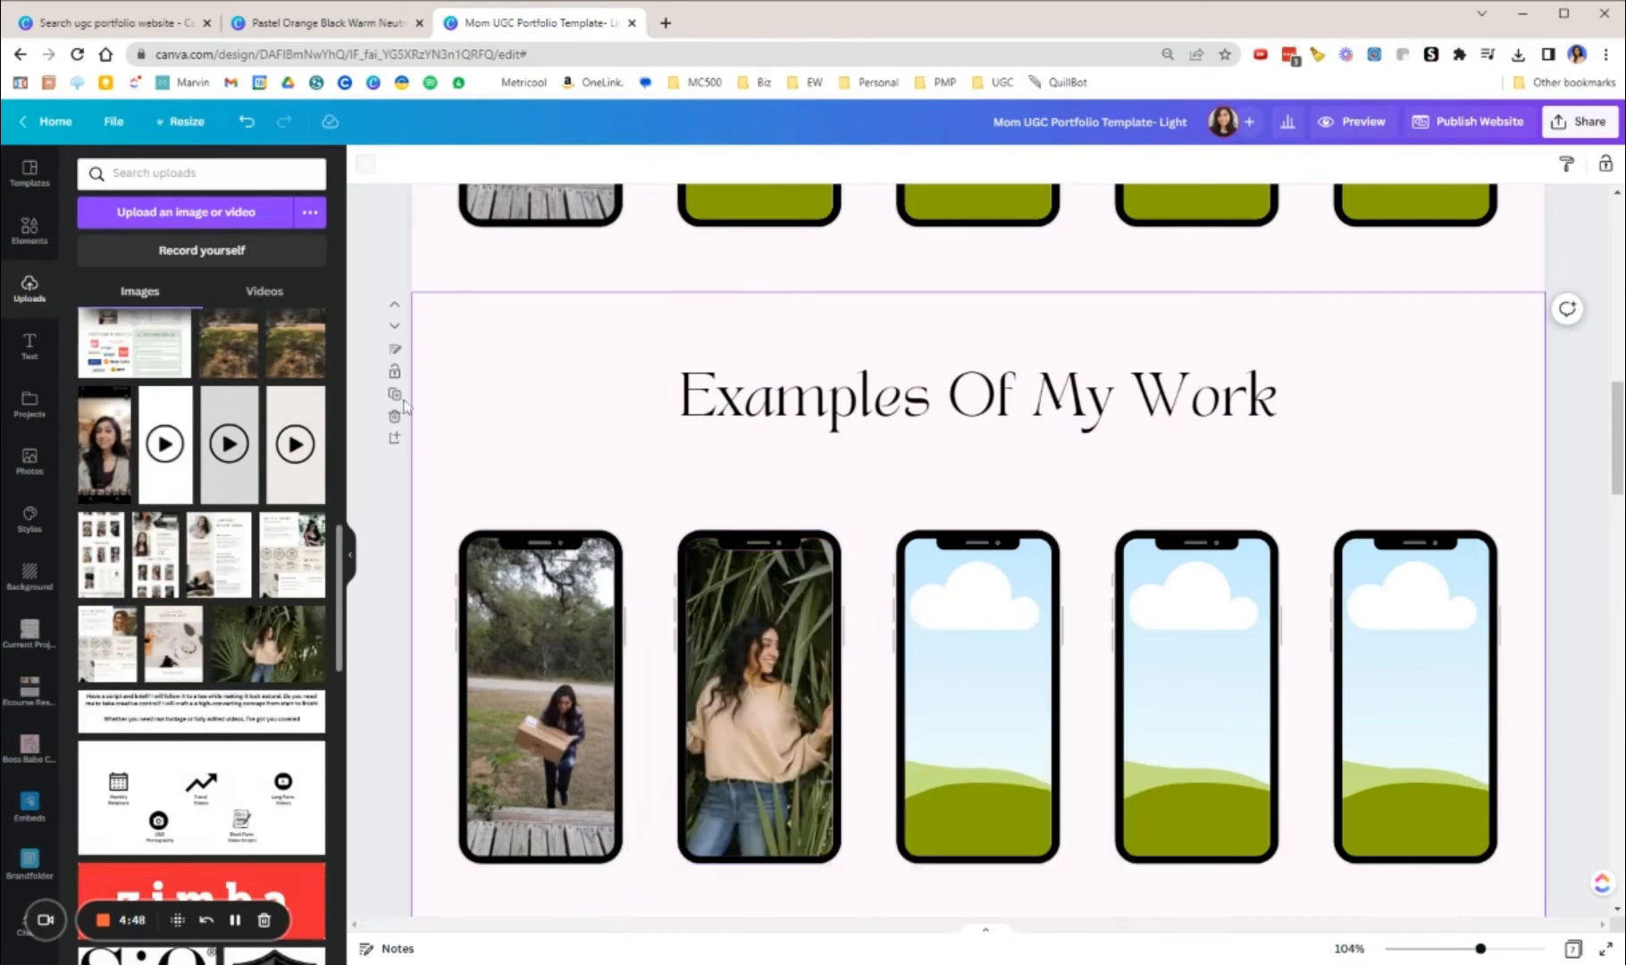
pyautogui.moveTo(332, 369); pyautogui.dragTo(1046, 751)
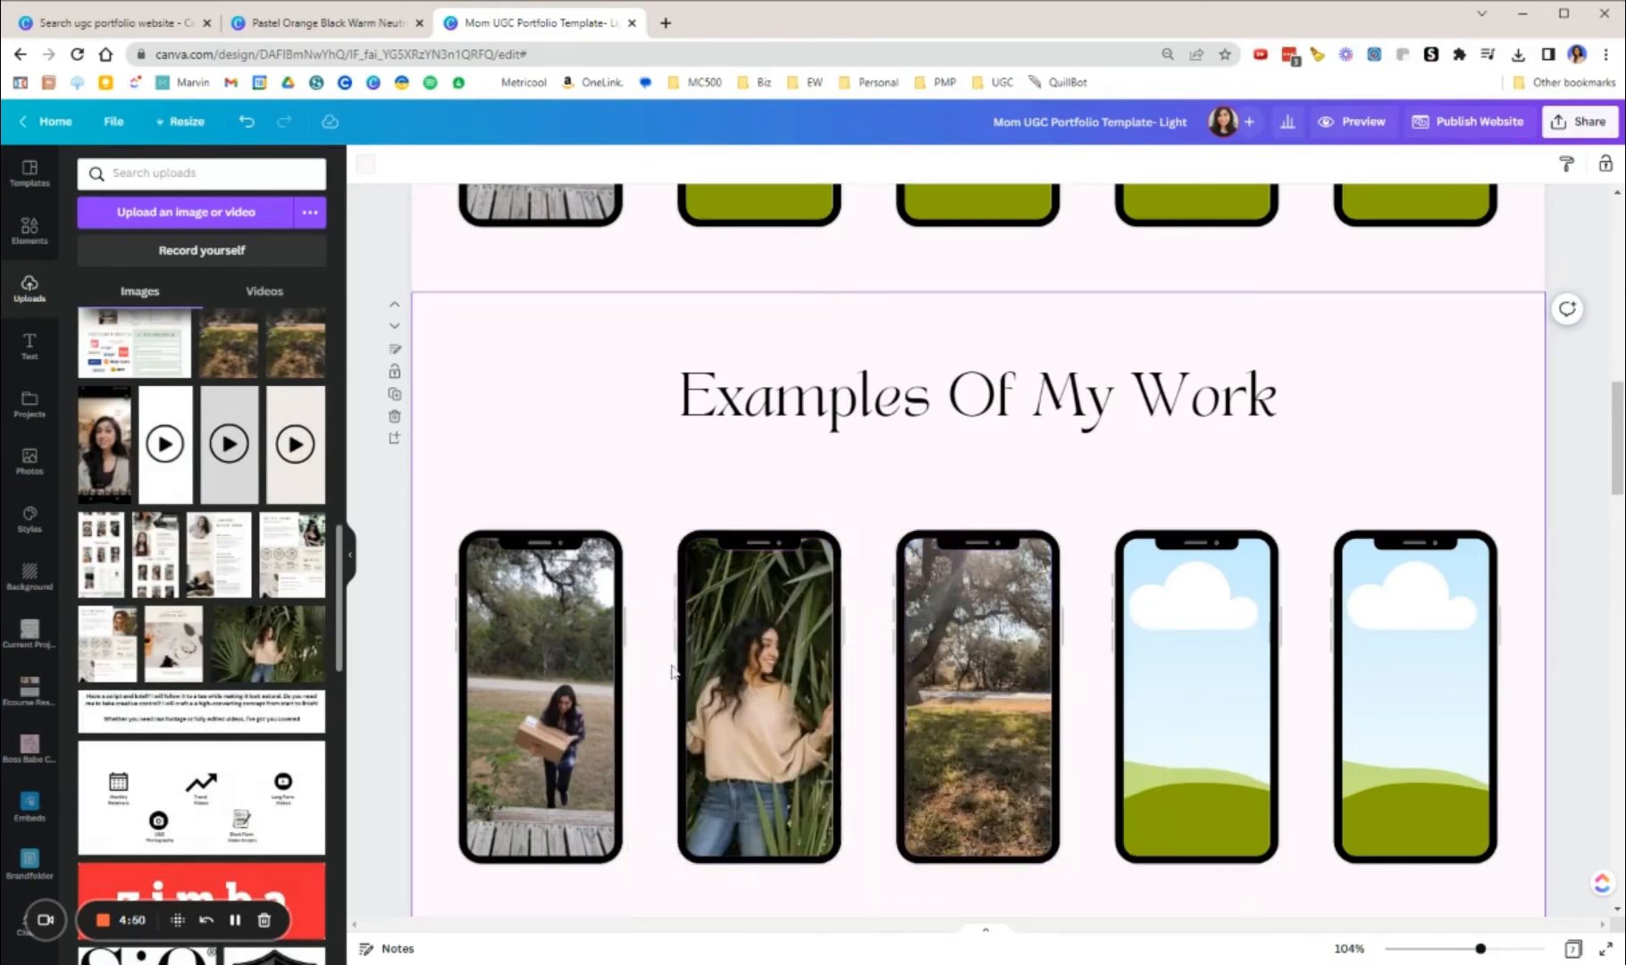
pyautogui.scroll(-8, 705, 534)
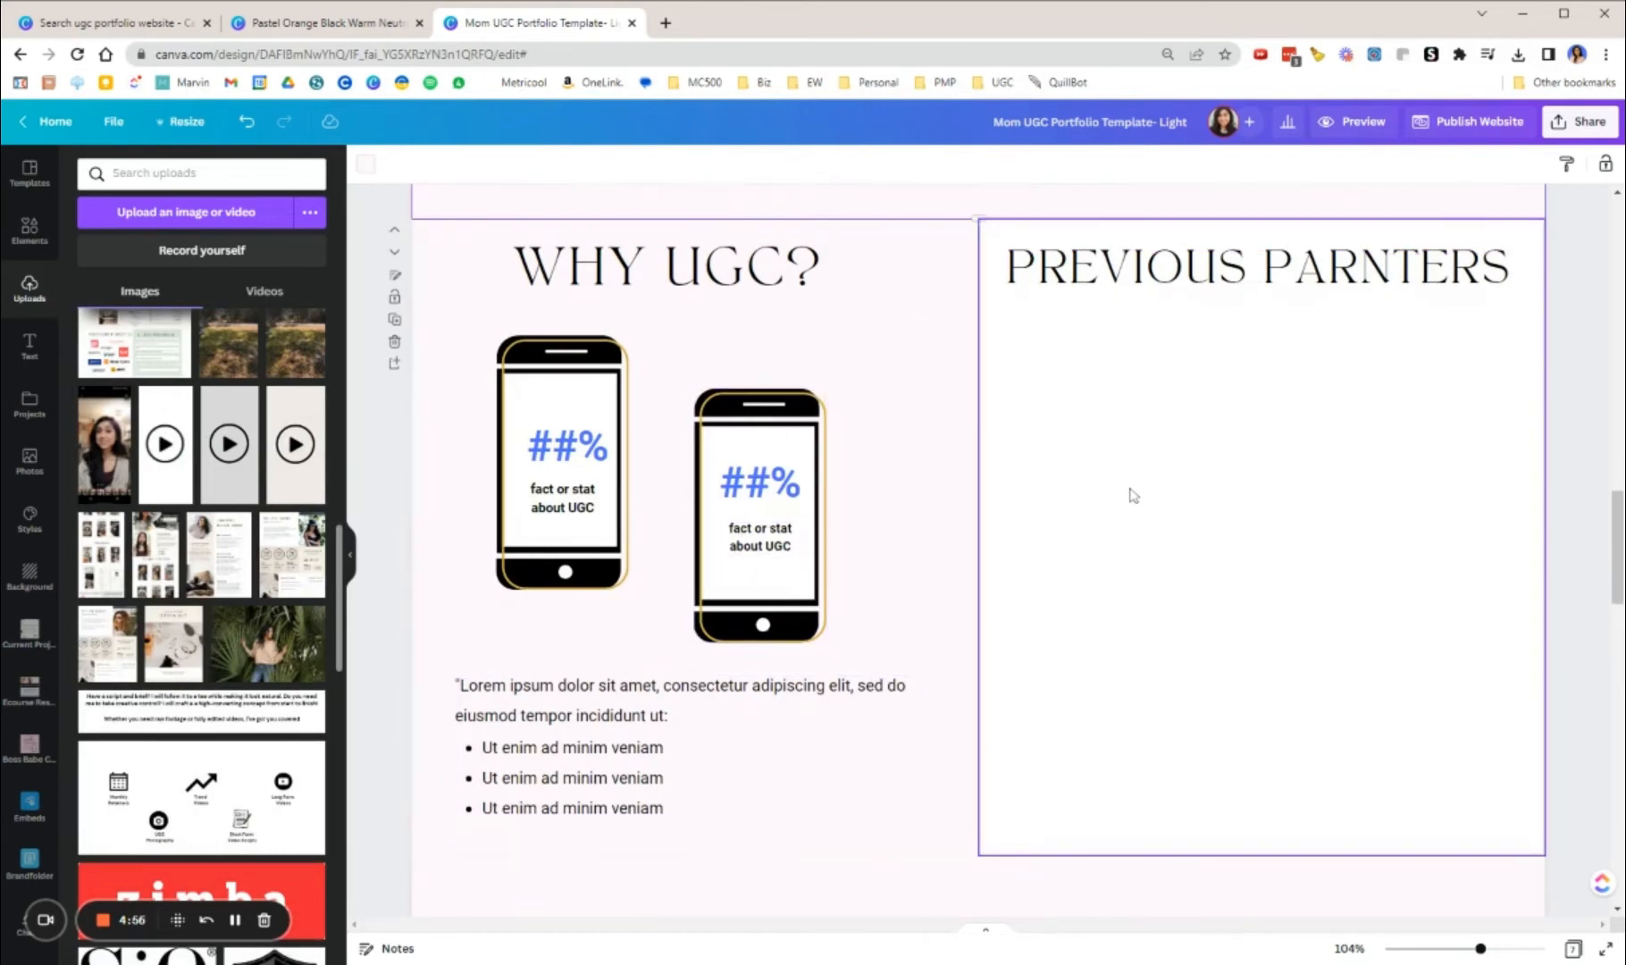
pyautogui.scroll(-2, 1153, 515)
pyautogui.scroll(-18, 1205, 424)
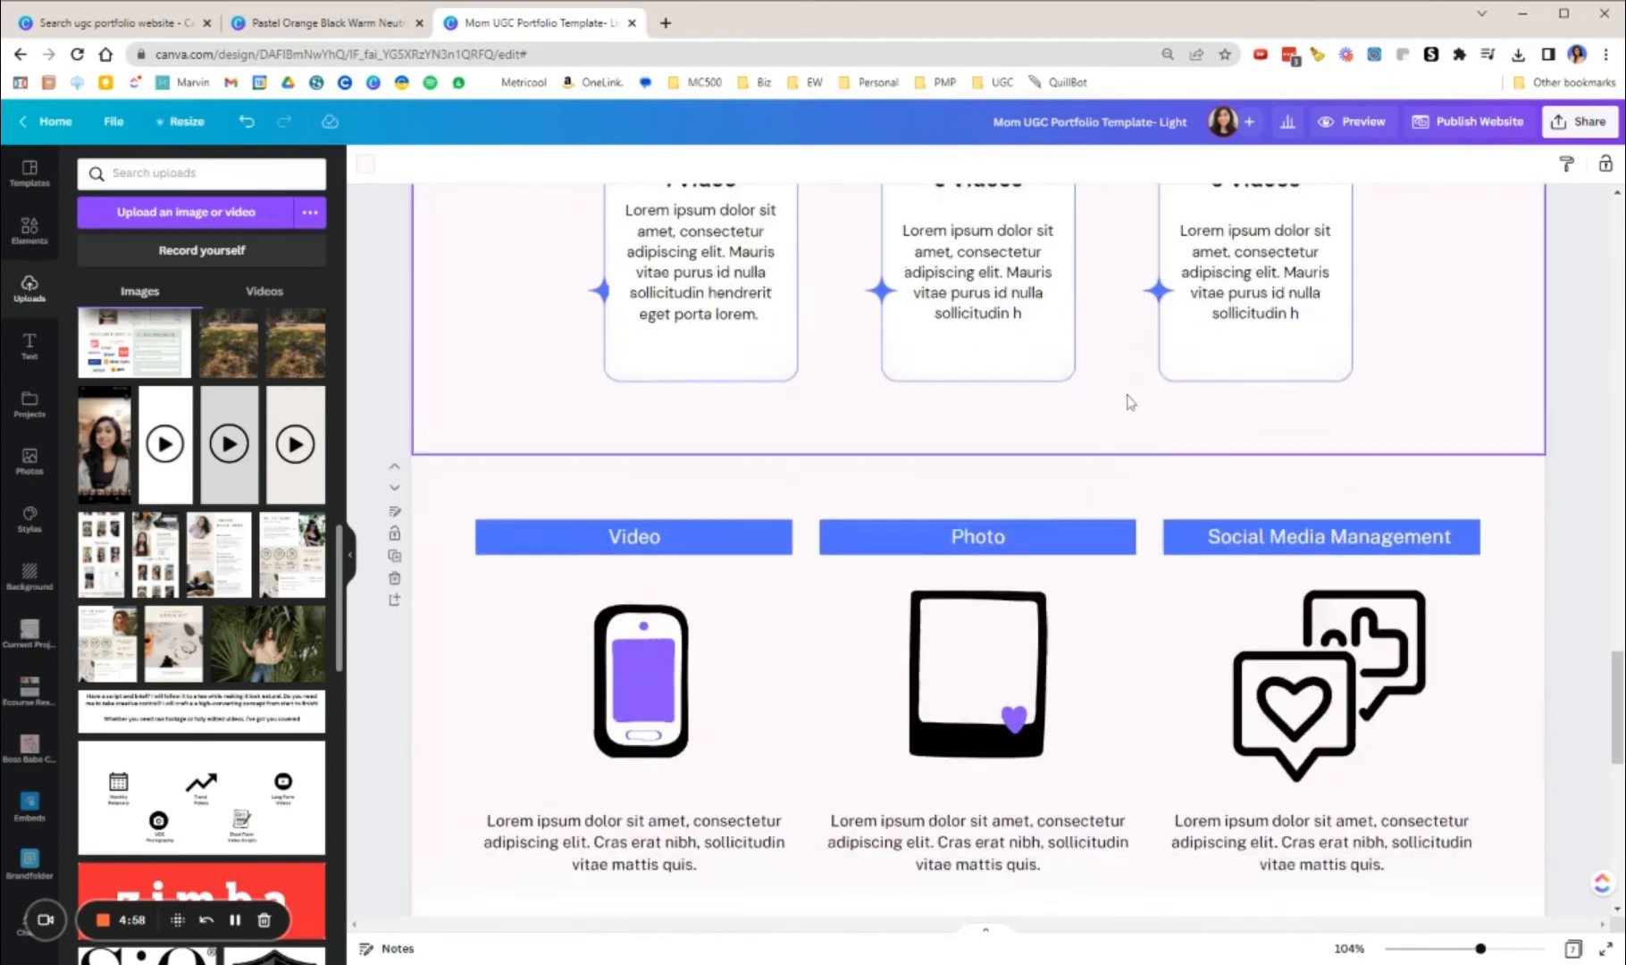
# Step: Search the elements for "social media icons" and add the outlined Instagram icon to the first page
pyautogui.scroll(20, 1177, 572)
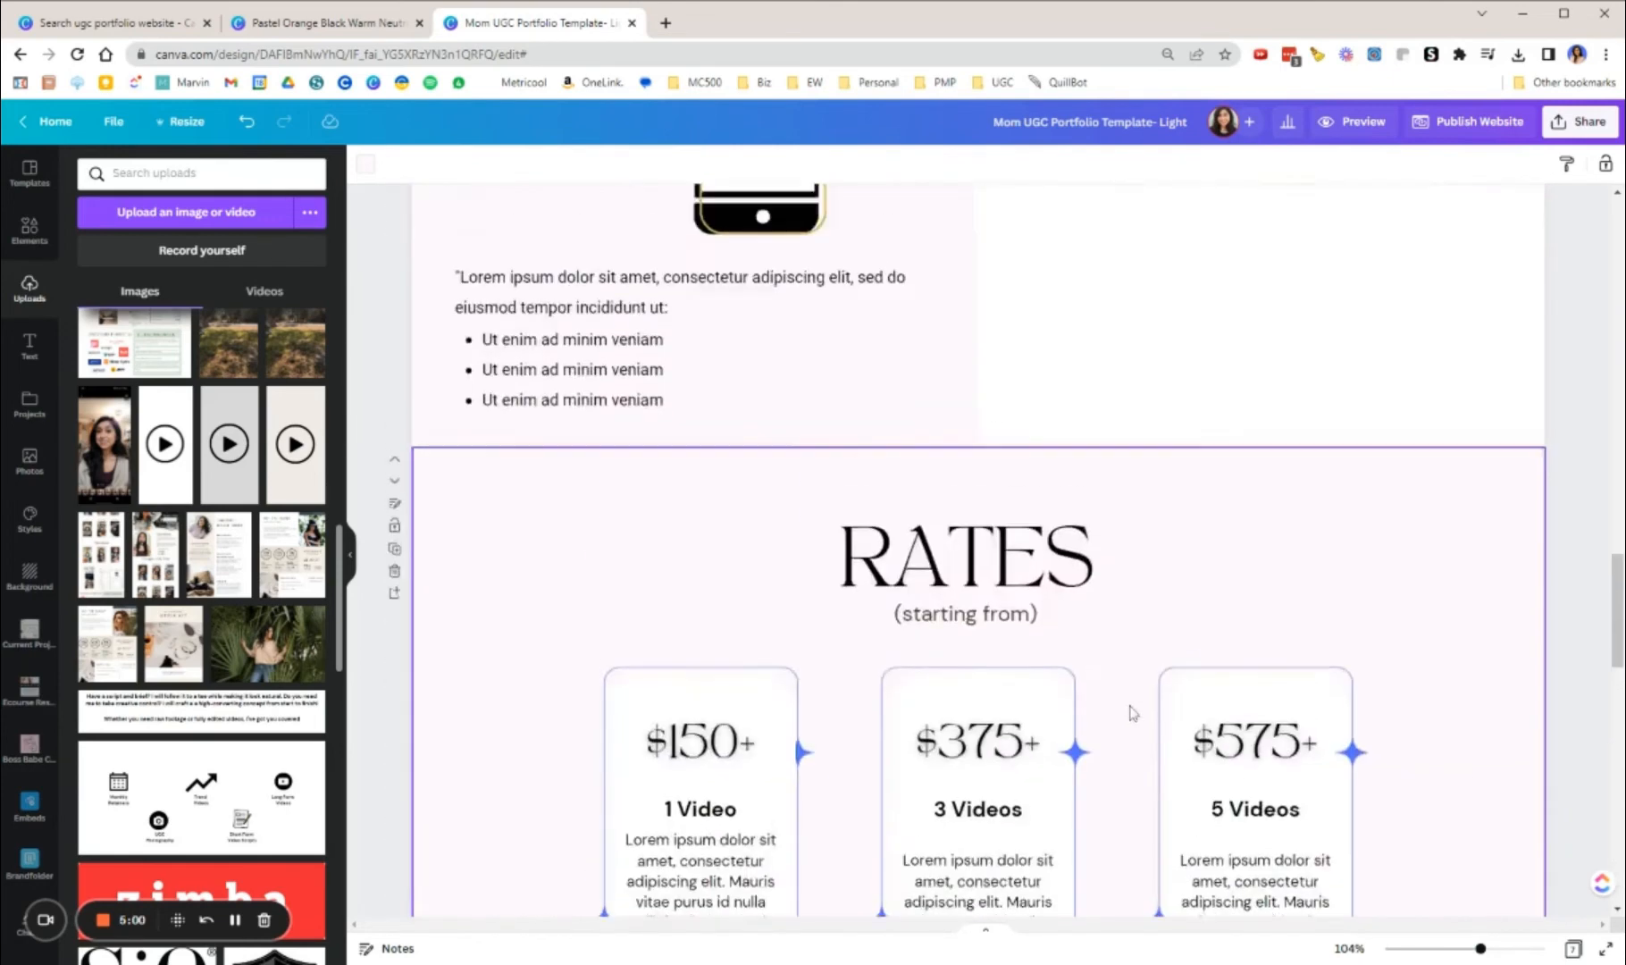
pyautogui.click(1073, 776)
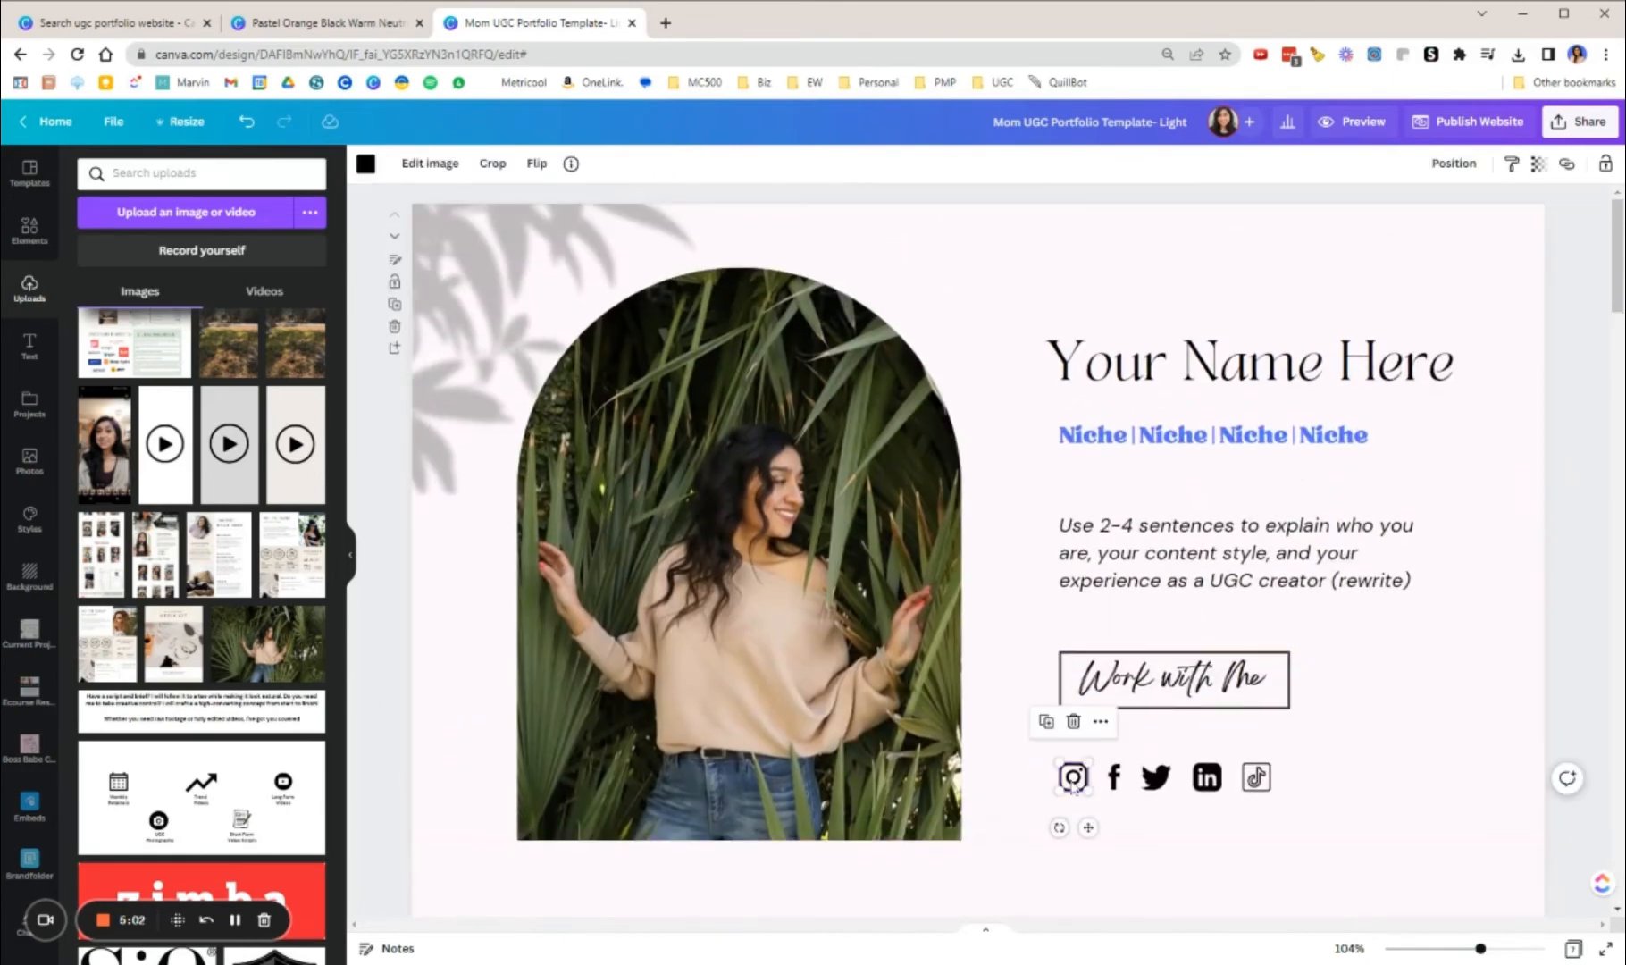
pyautogui.click(32, 232)
pyautogui.click(90, 170)
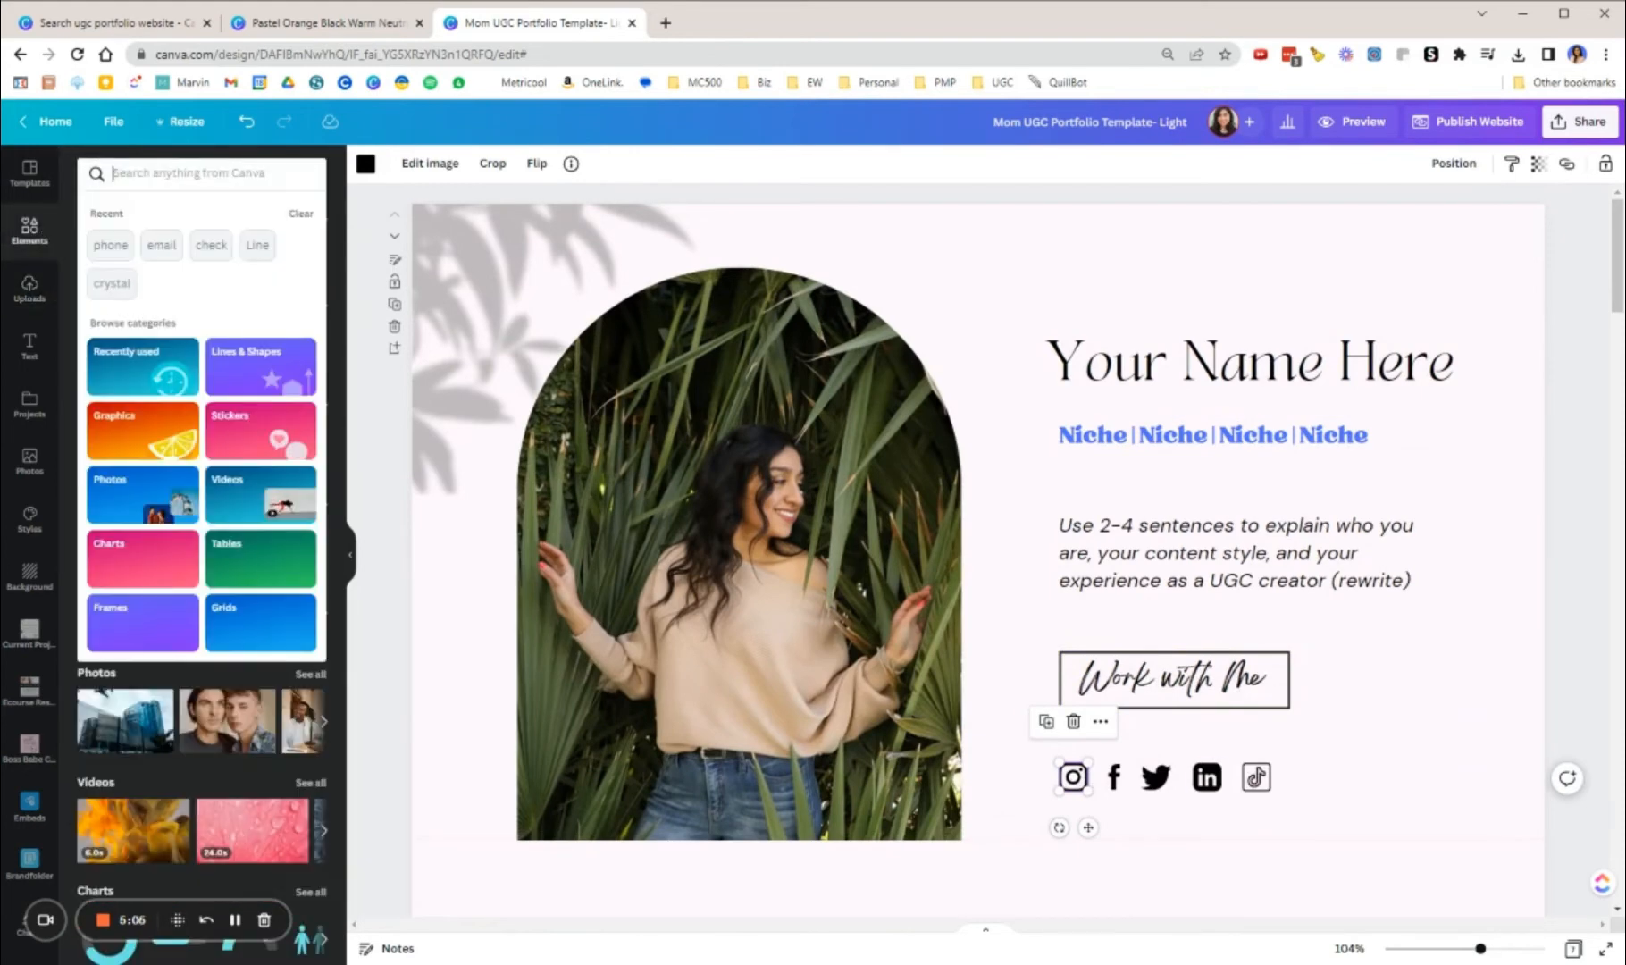
pyautogui.write('sov')
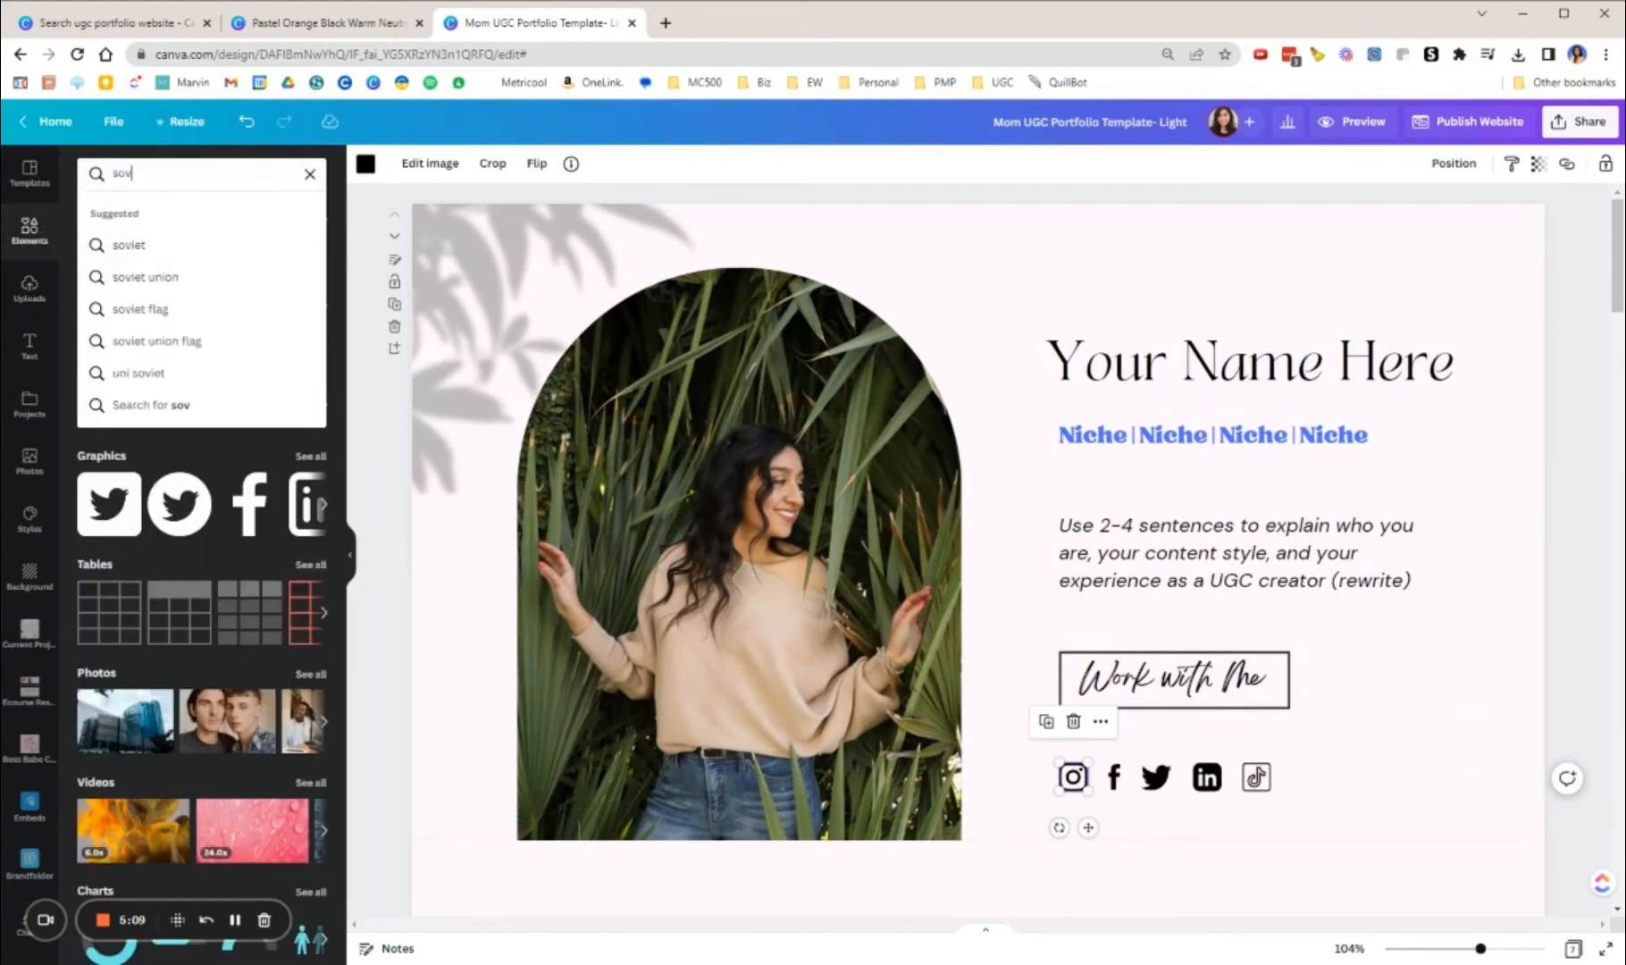
pyautogui.press('BackSpace')
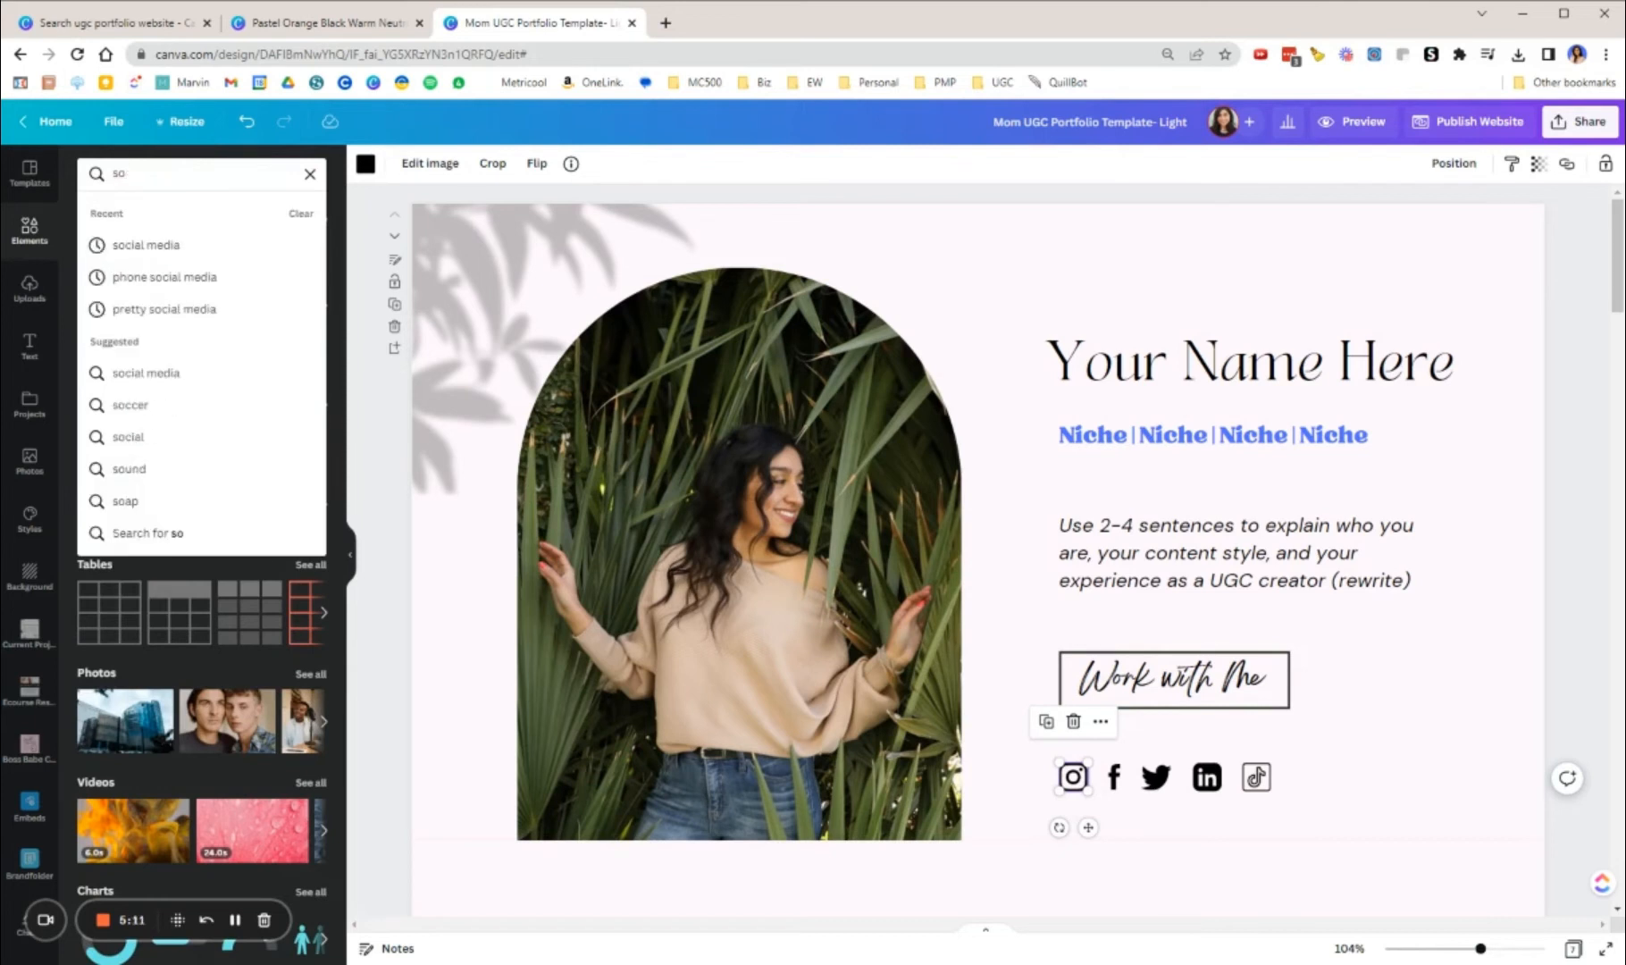
pyautogui.write('ci')
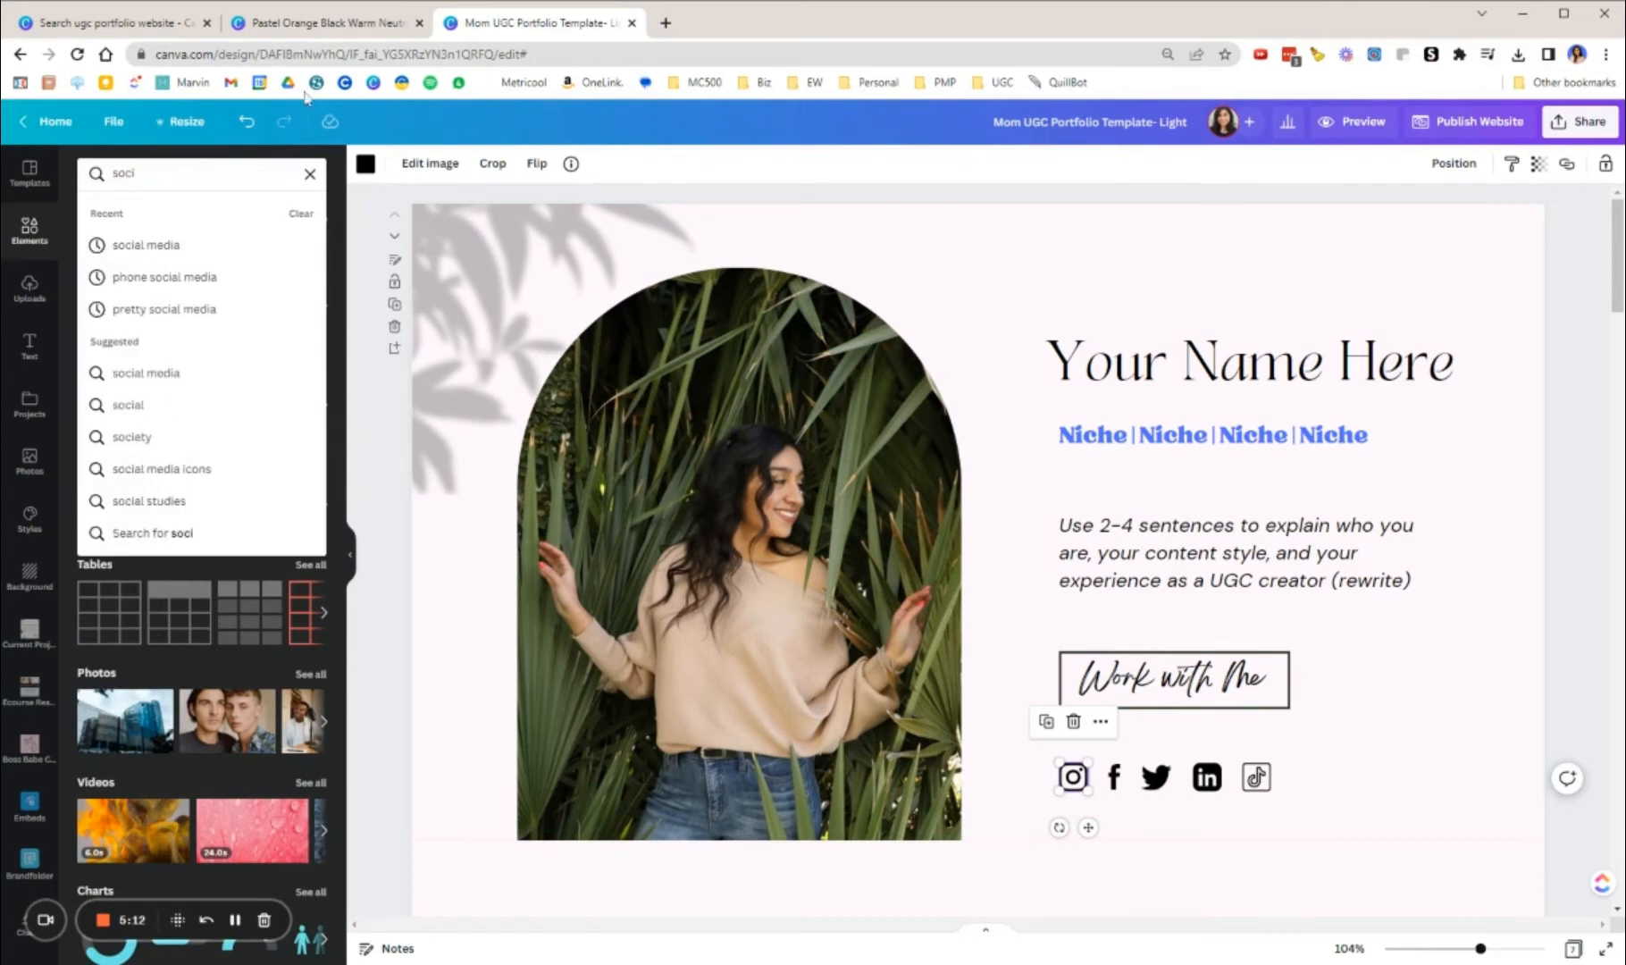
pyautogui.click(172, 245)
pyautogui.click(180, 173)
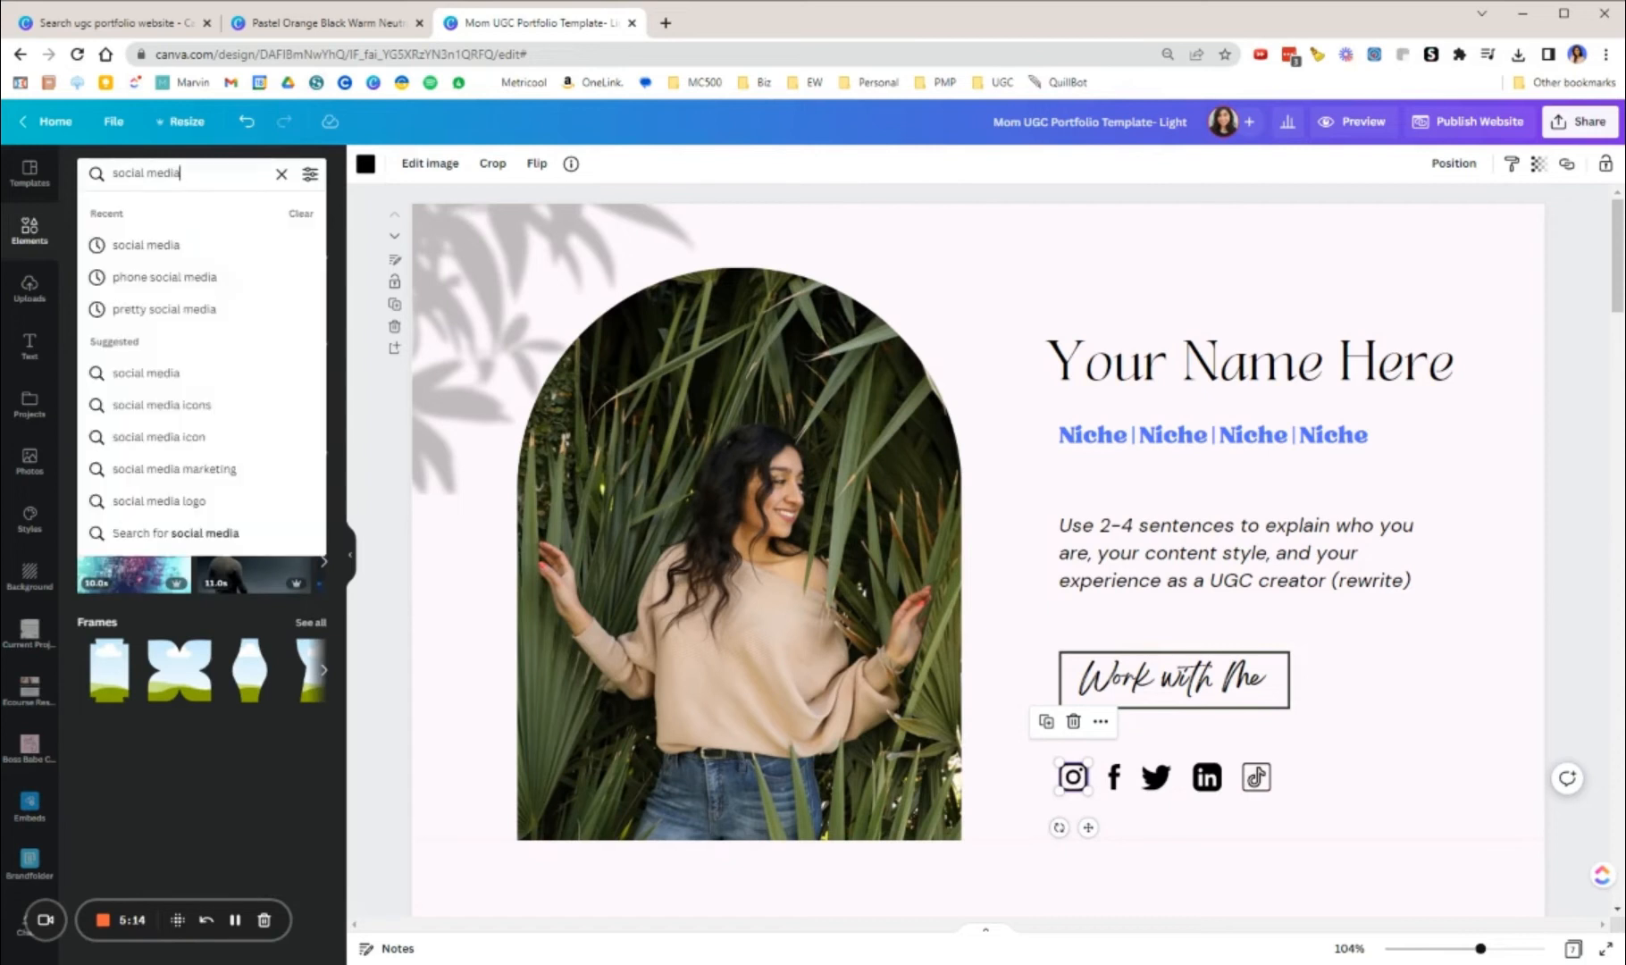
pyautogui.write('ic')
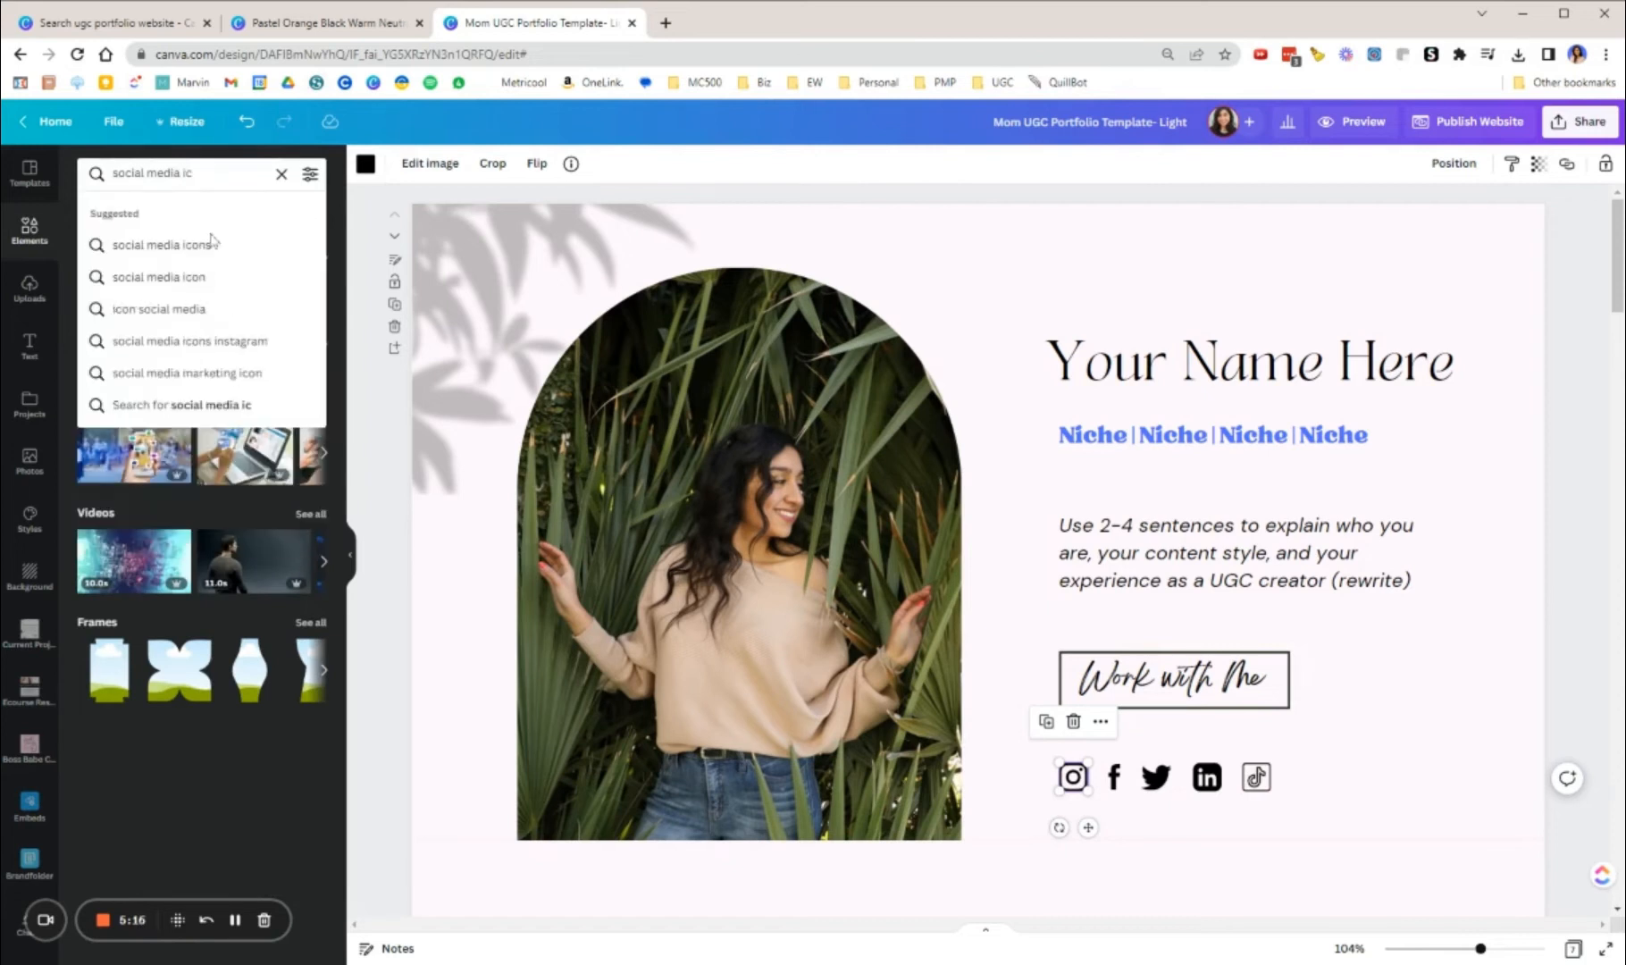
pyautogui.click(213, 243)
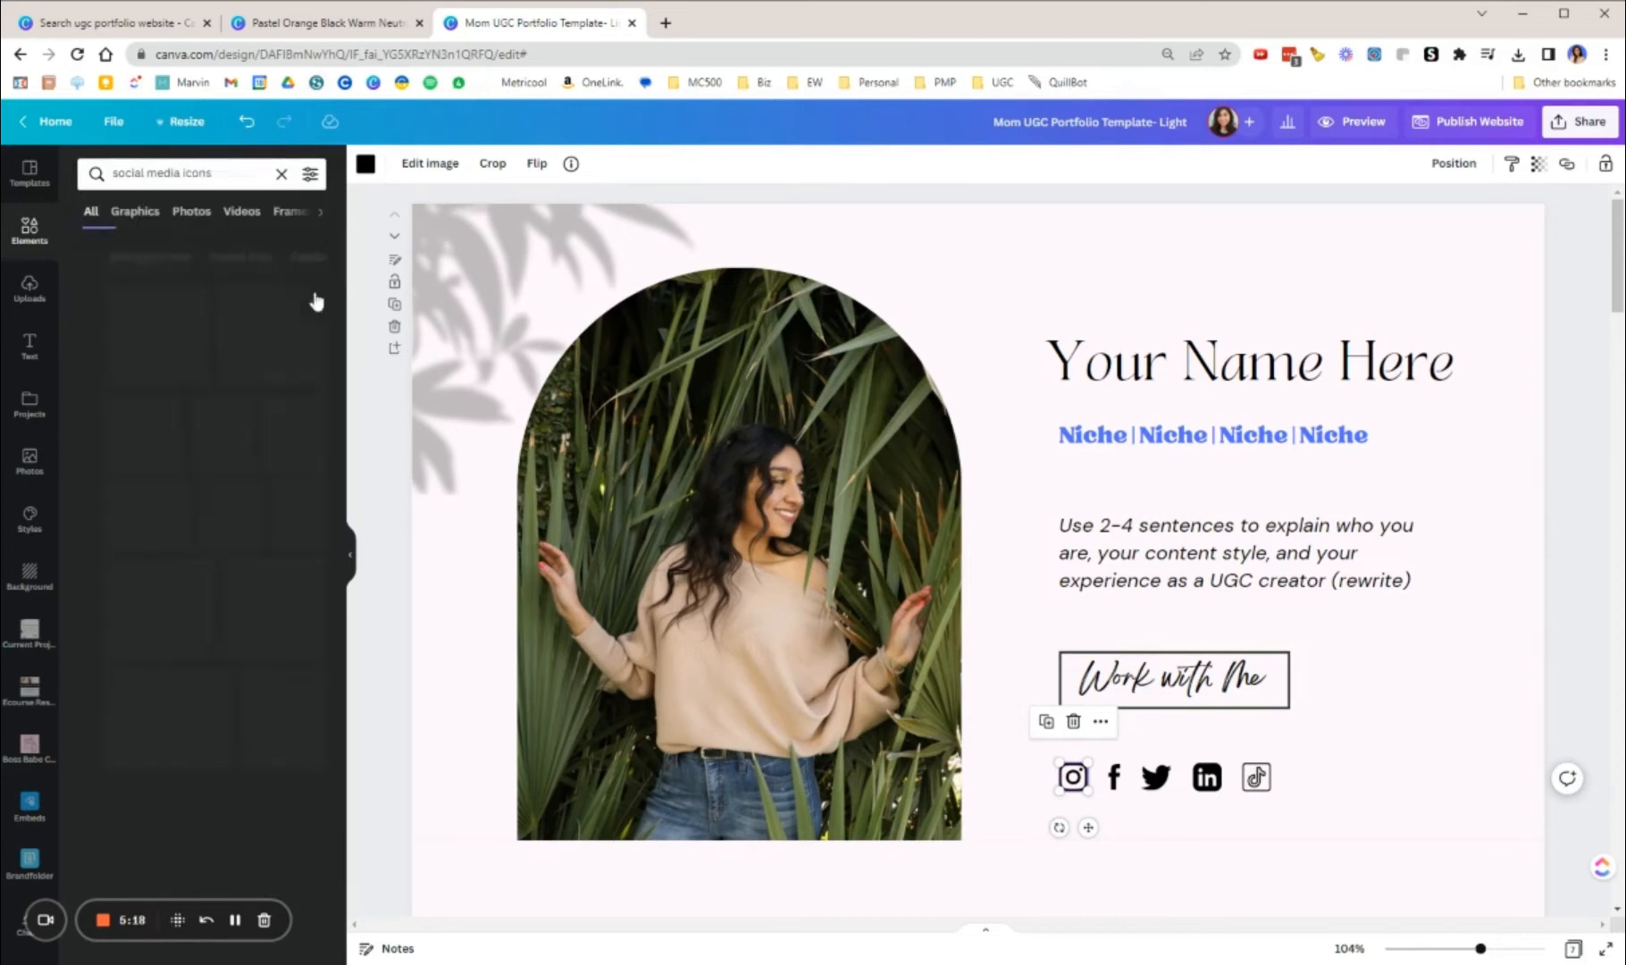
pyautogui.click(203, 493)
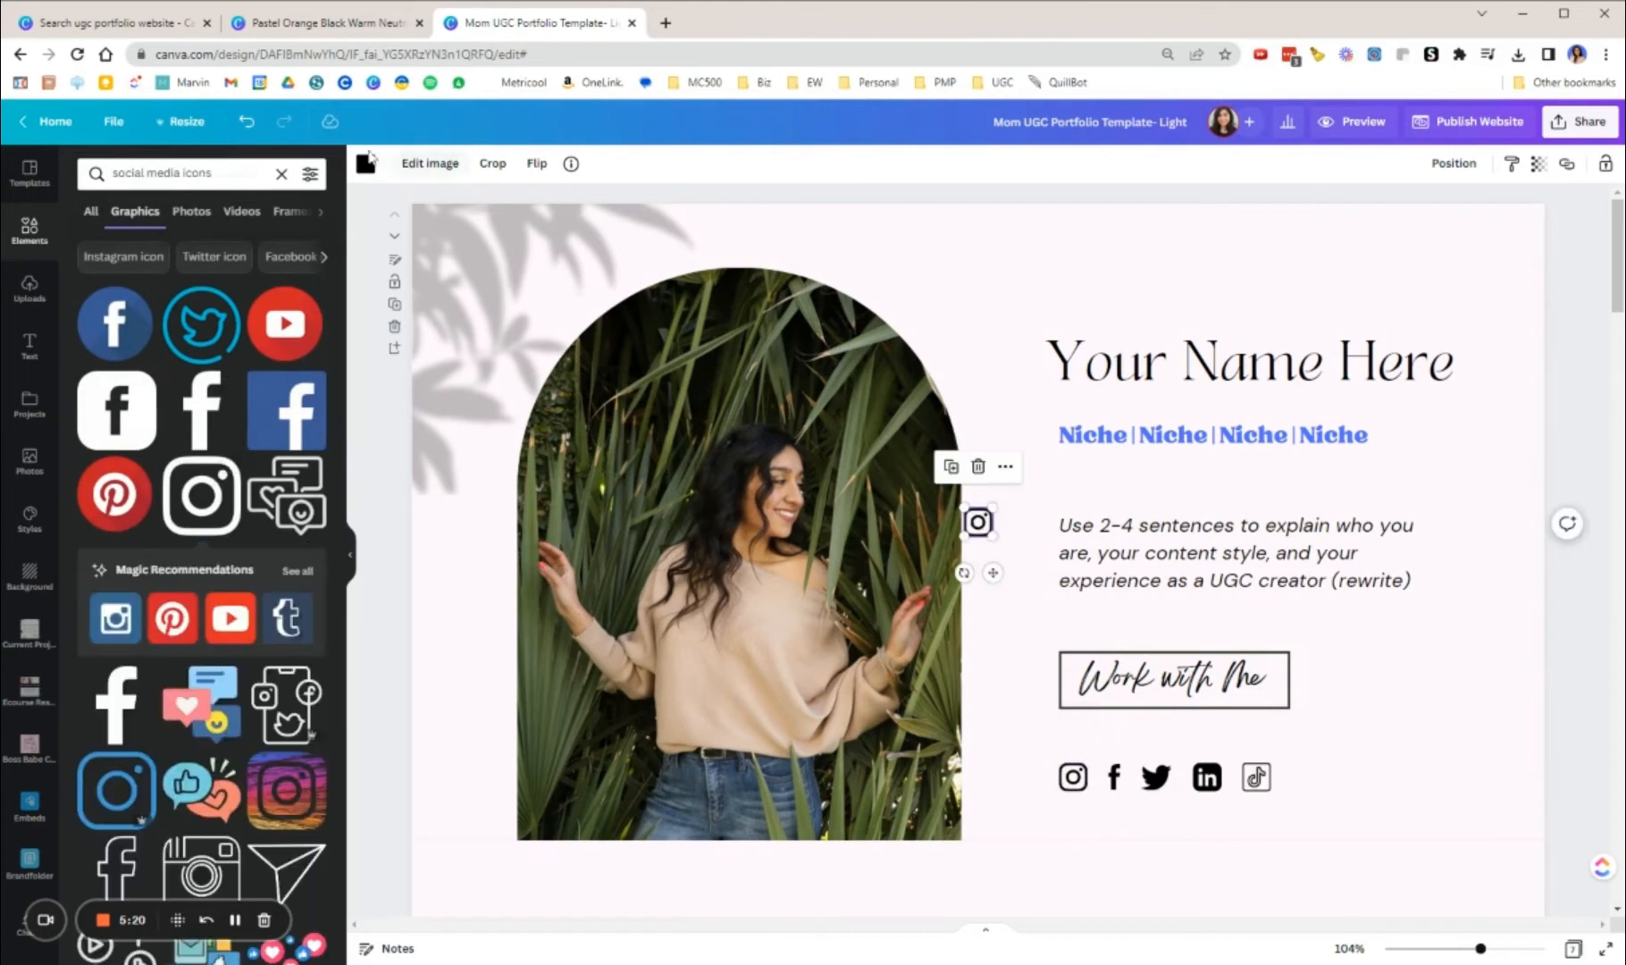
# Step: Recolour the new Instagram icon with the document's blue and place it at the end of the social icon row
pyautogui.click(365, 163)
pyautogui.click(147, 292)
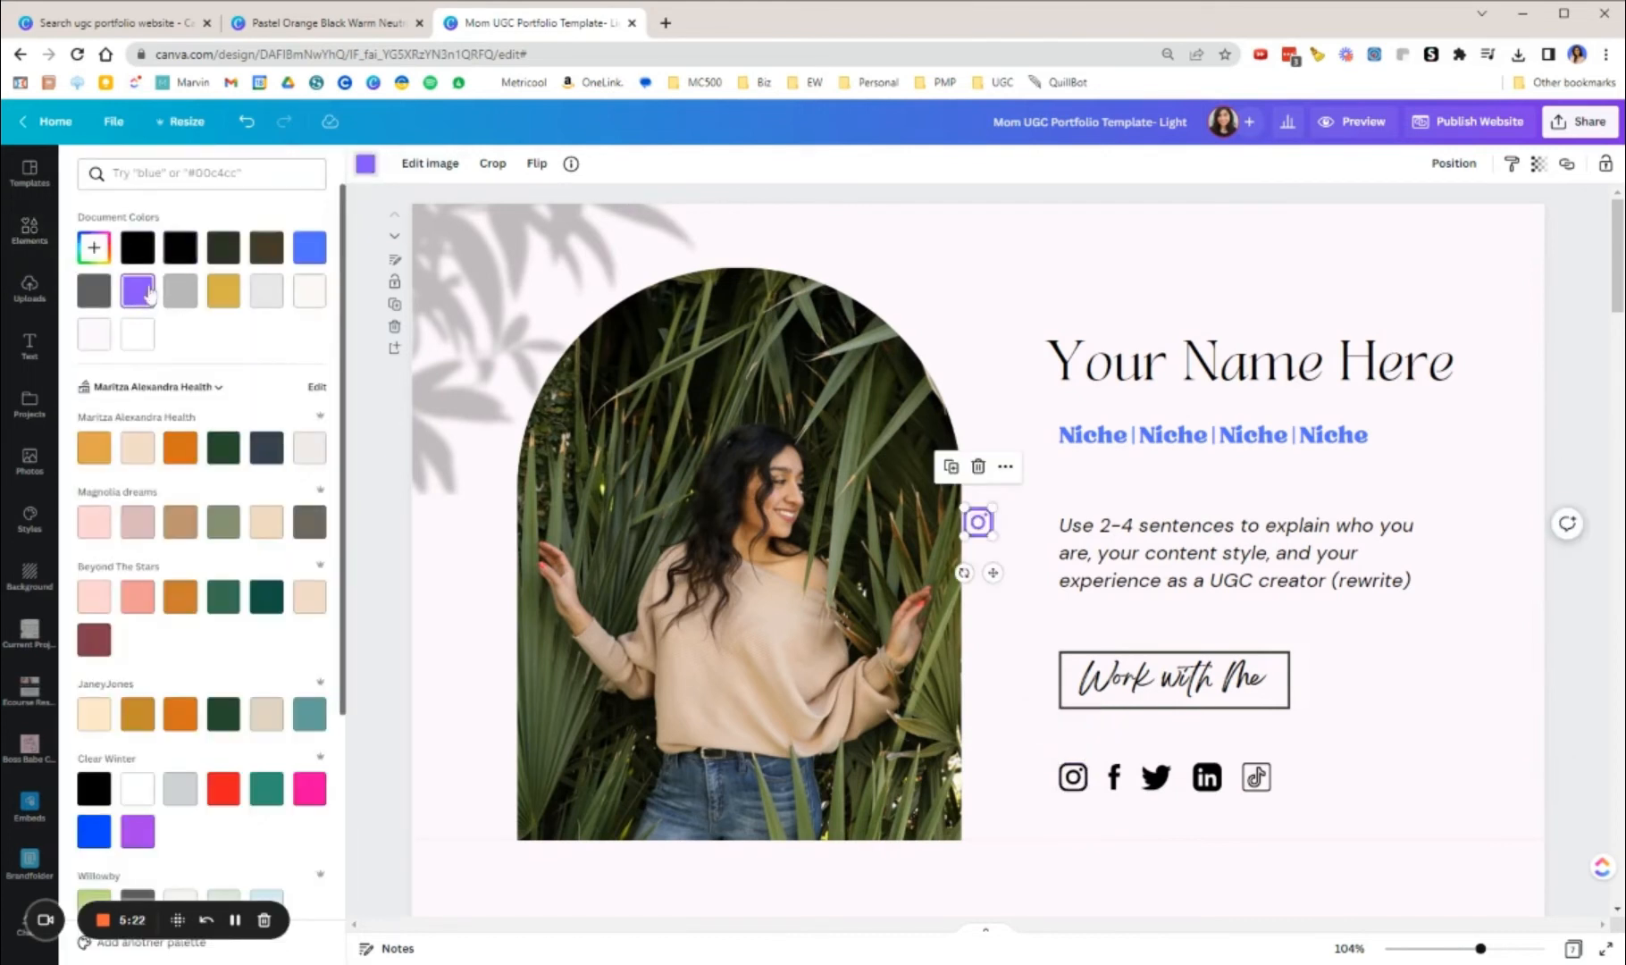
pyautogui.click(309, 248)
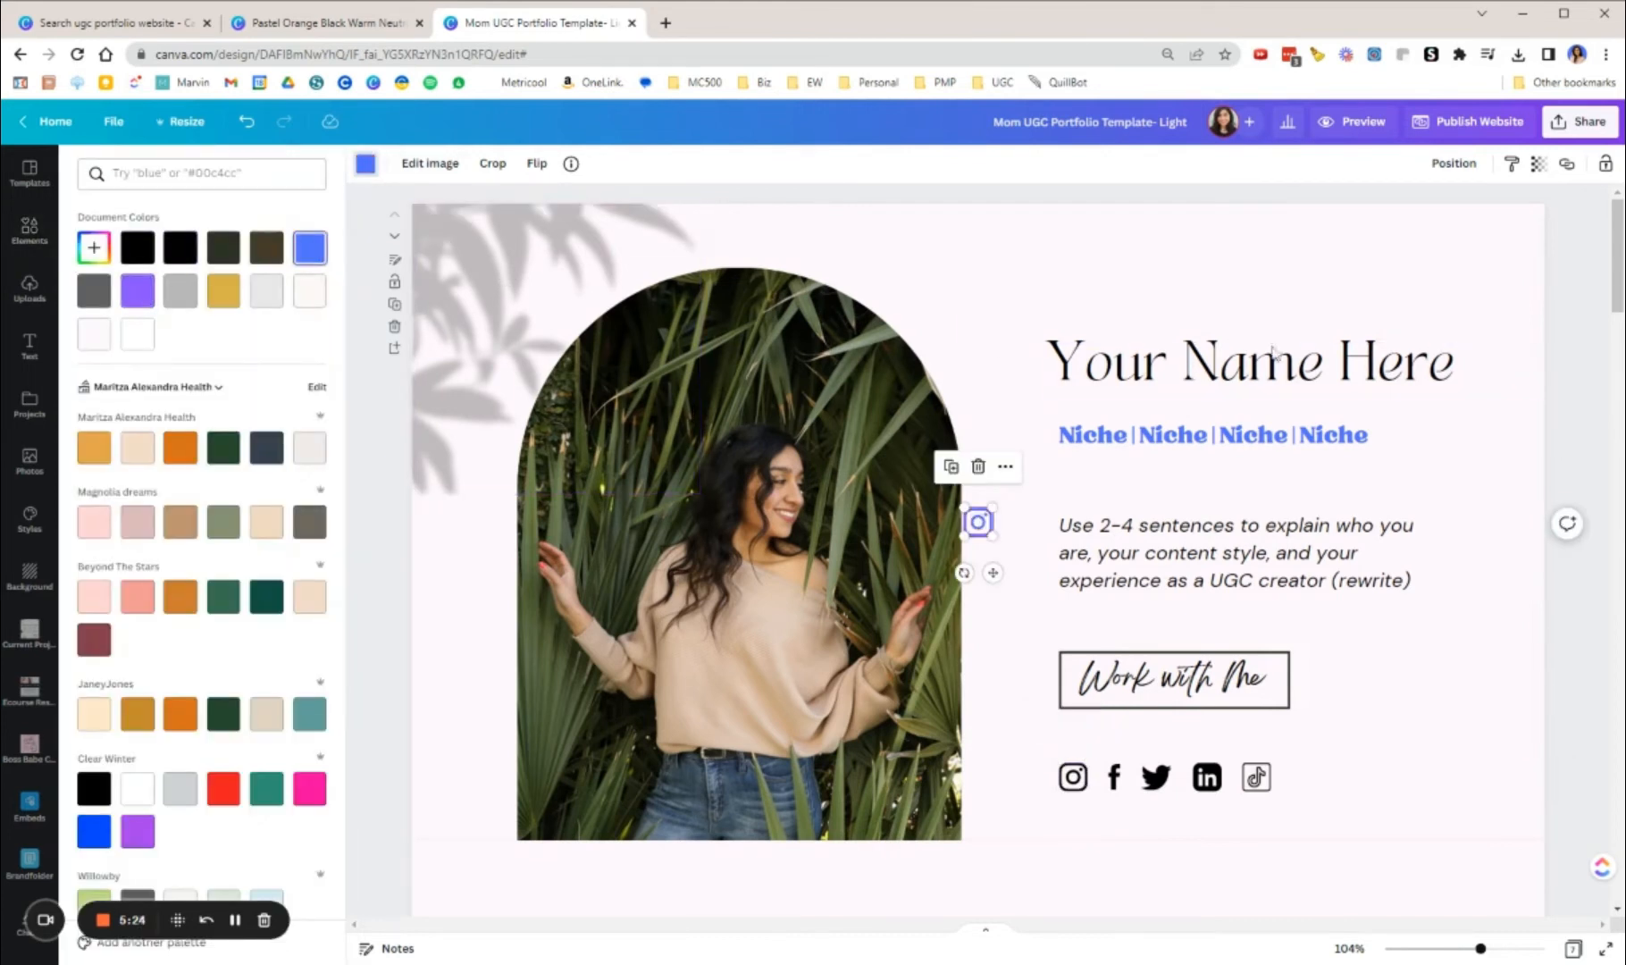
pyautogui.click(1056, 289)
pyautogui.moveTo(979, 522); pyautogui.dragTo(1317, 777)
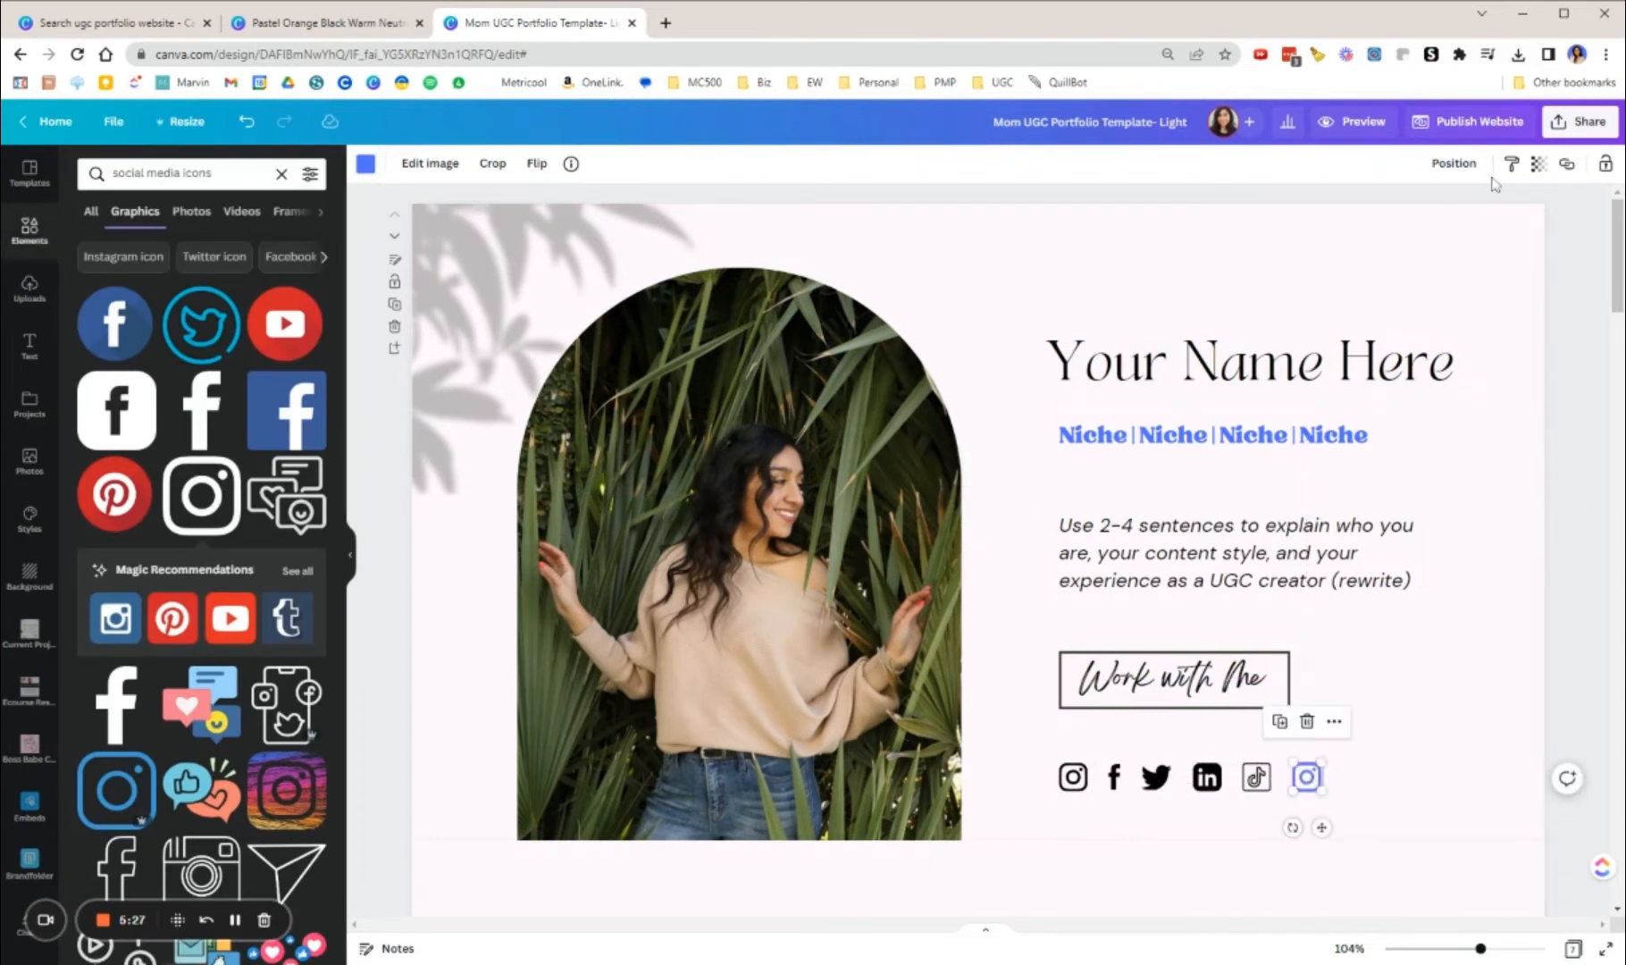
# Step: Open and close the blue Instagram icon's link options, and undo the last page background change
pyautogui.click(1567, 170)
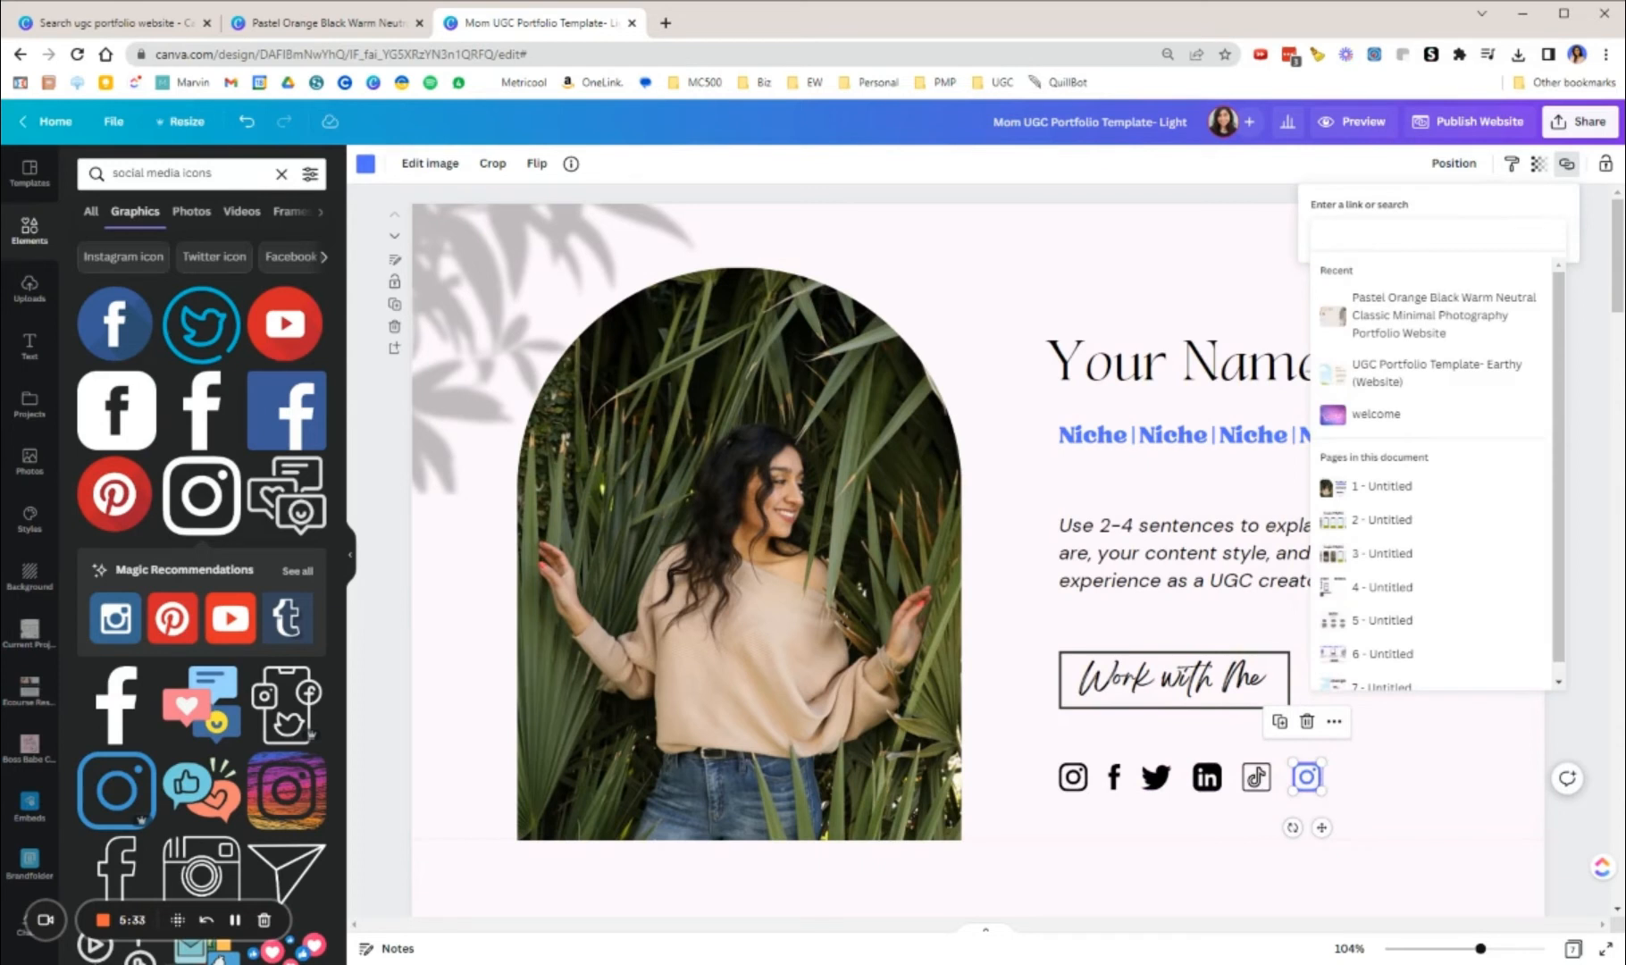
pyautogui.click(1409, 791)
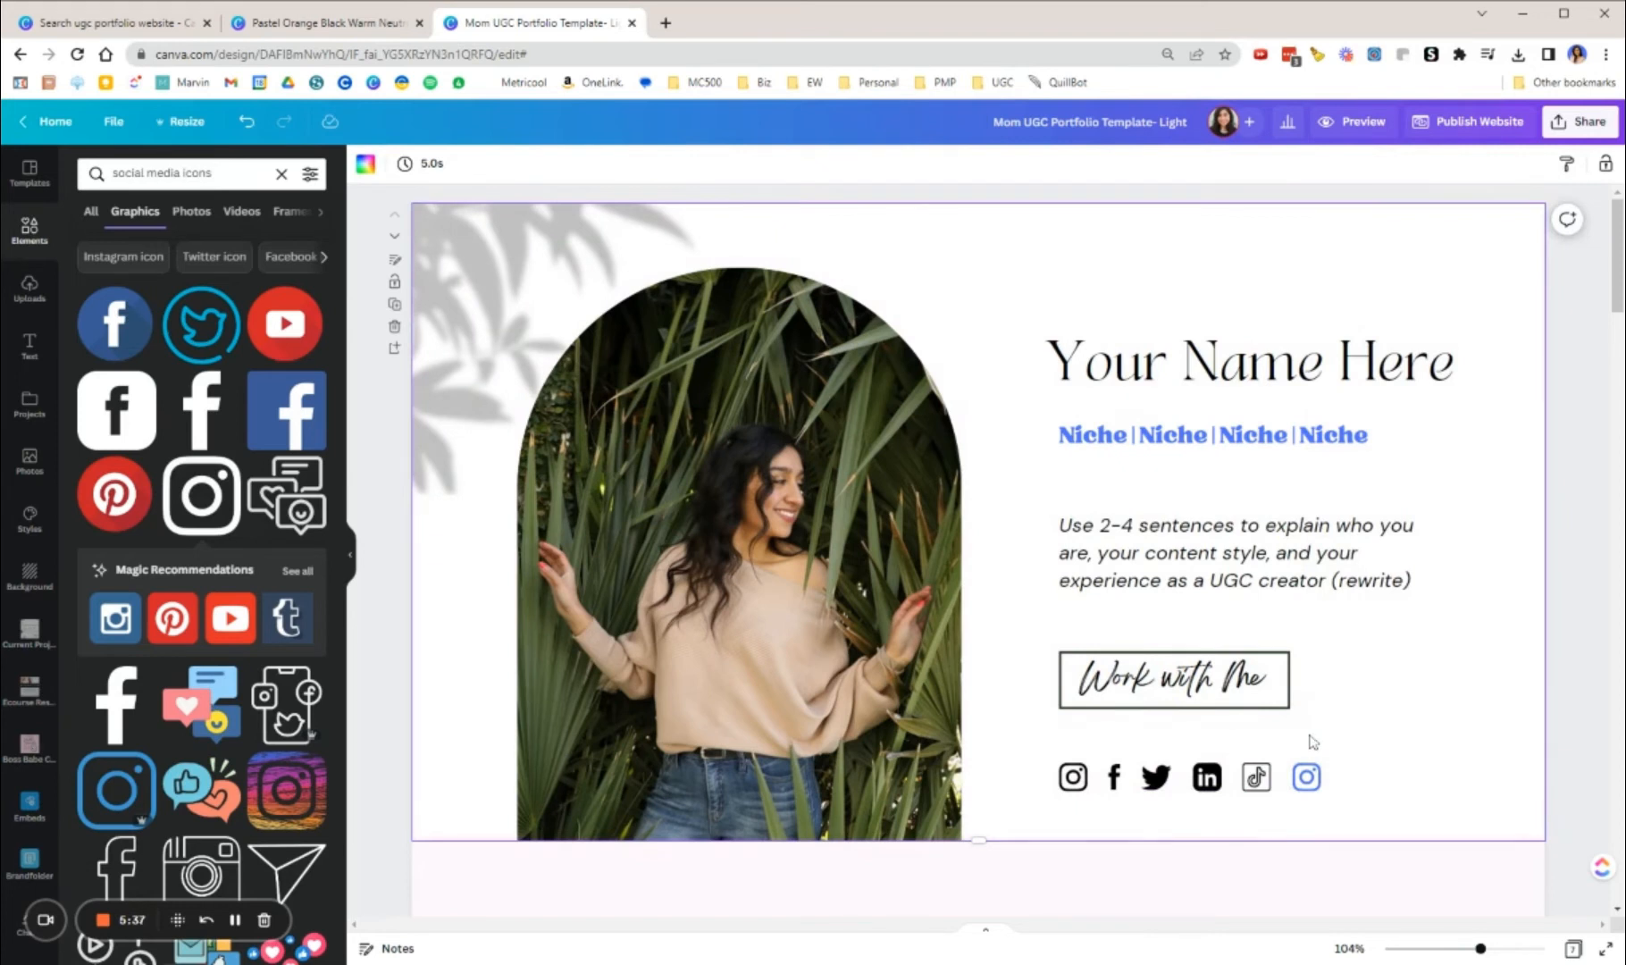
pyautogui.hotkey('ctrl', 'z')
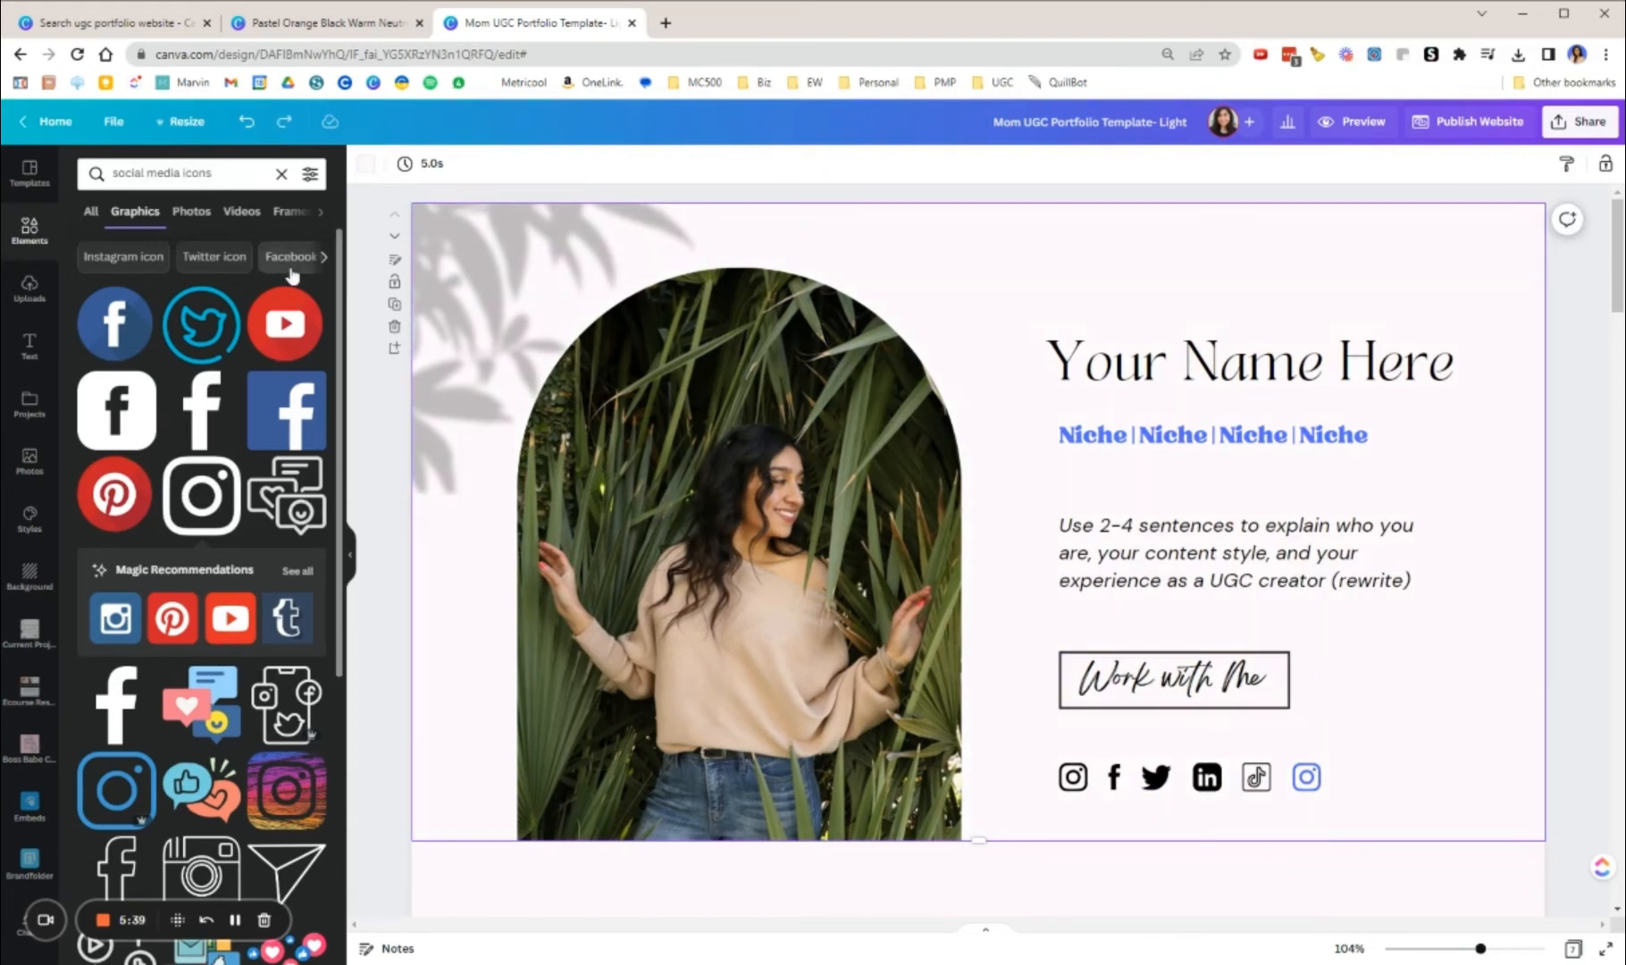
# Step: Search the elements for "shadow" and browse all matching graphics
pyautogui.click(42, 237)
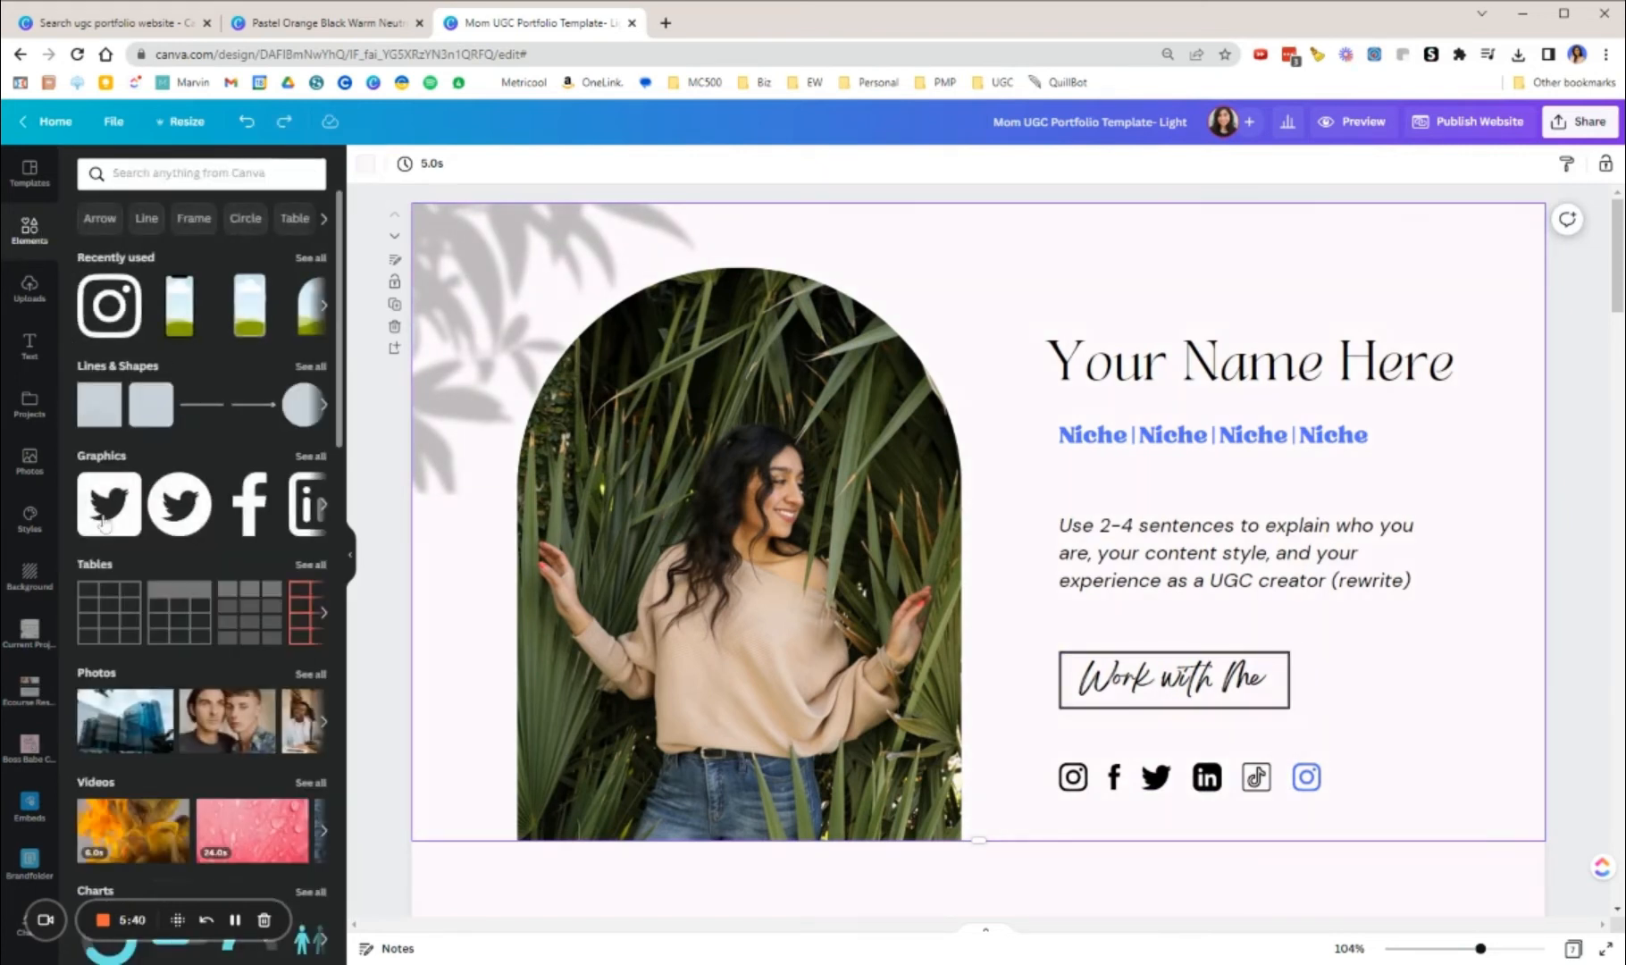
pyautogui.scroll(-3, 614, 607)
pyautogui.scroll(3, 614, 608)
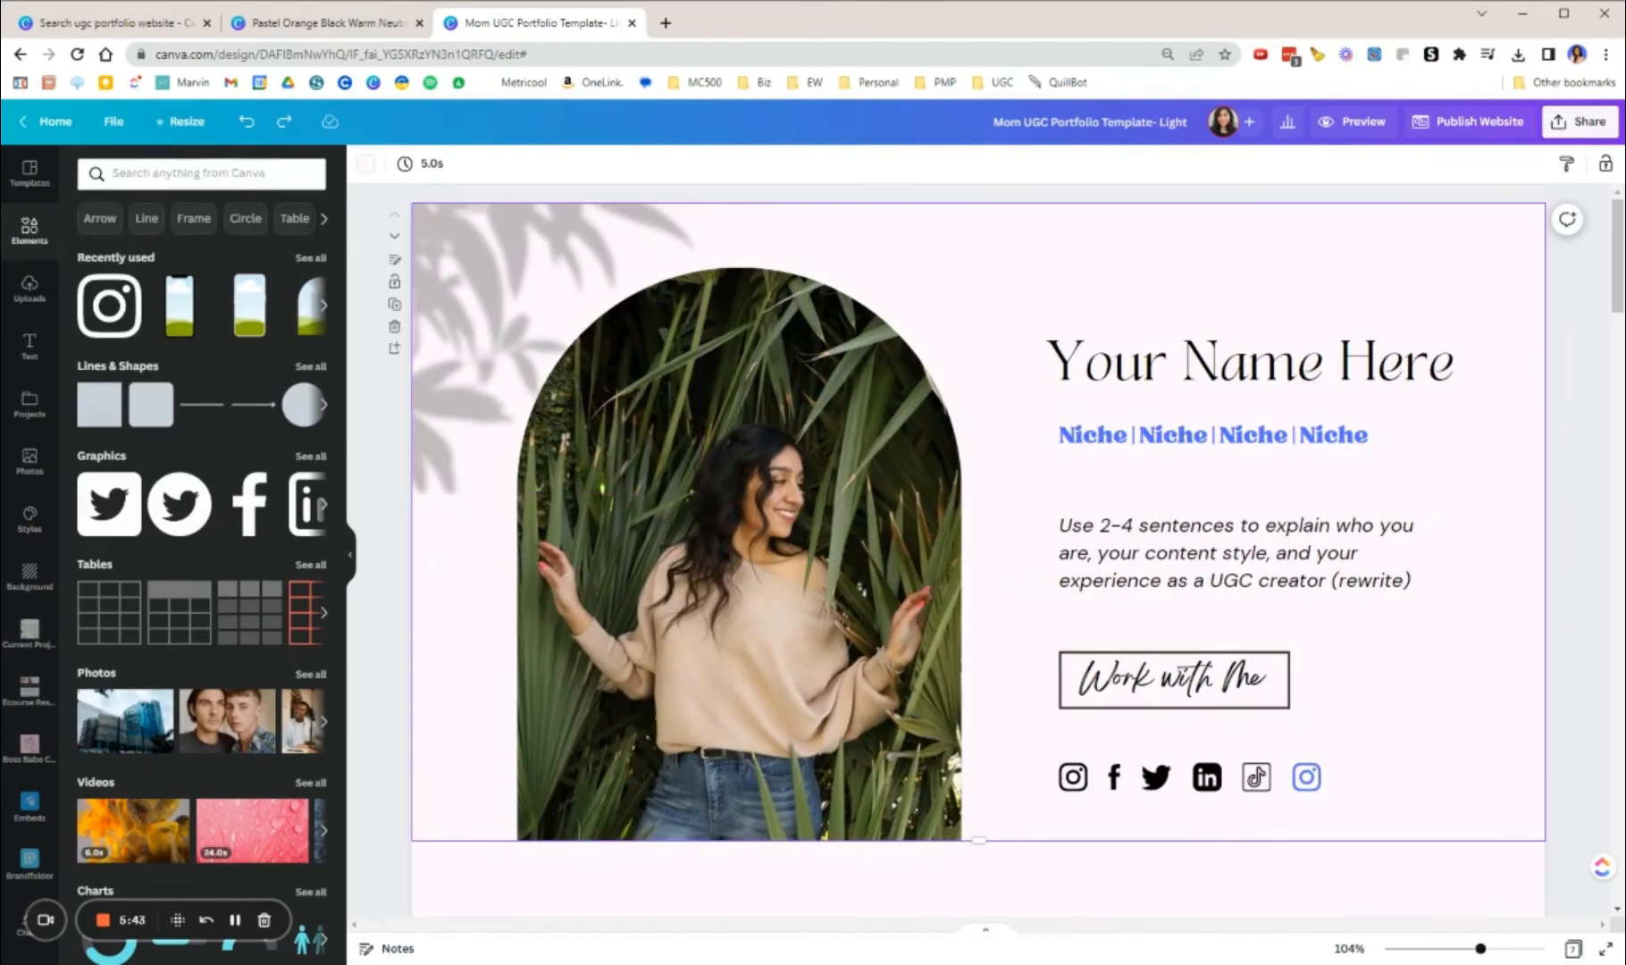
pyautogui.click(178, 172)
pyautogui.write('shad')
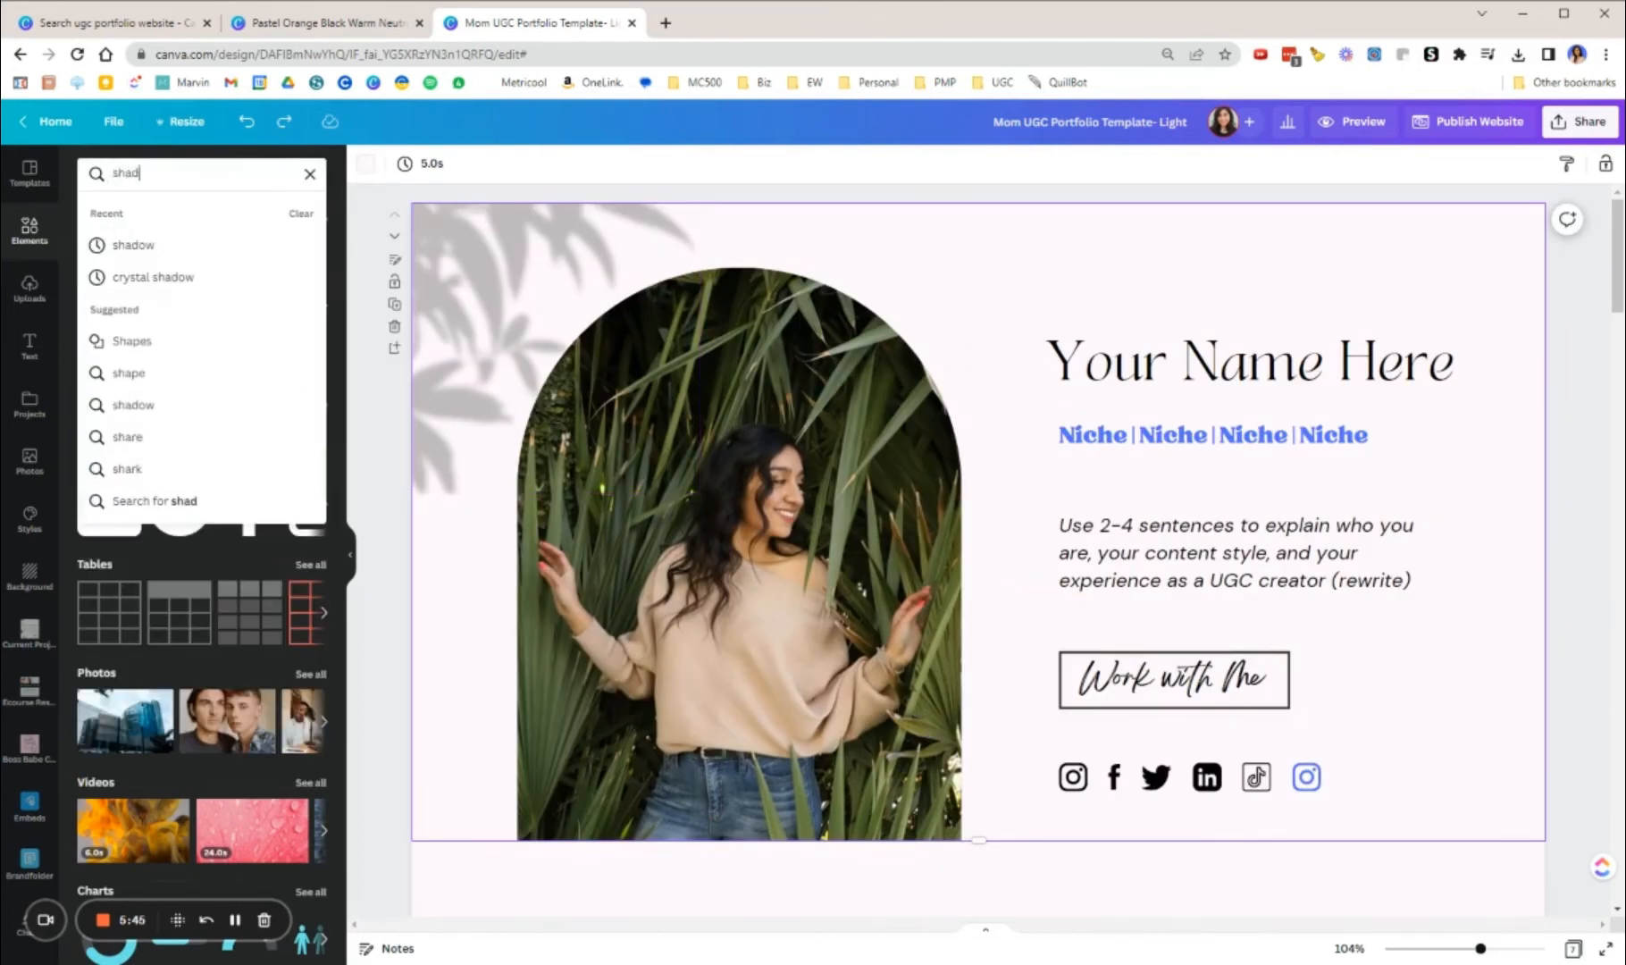
pyautogui.write('ow')
pyautogui.press('Return')
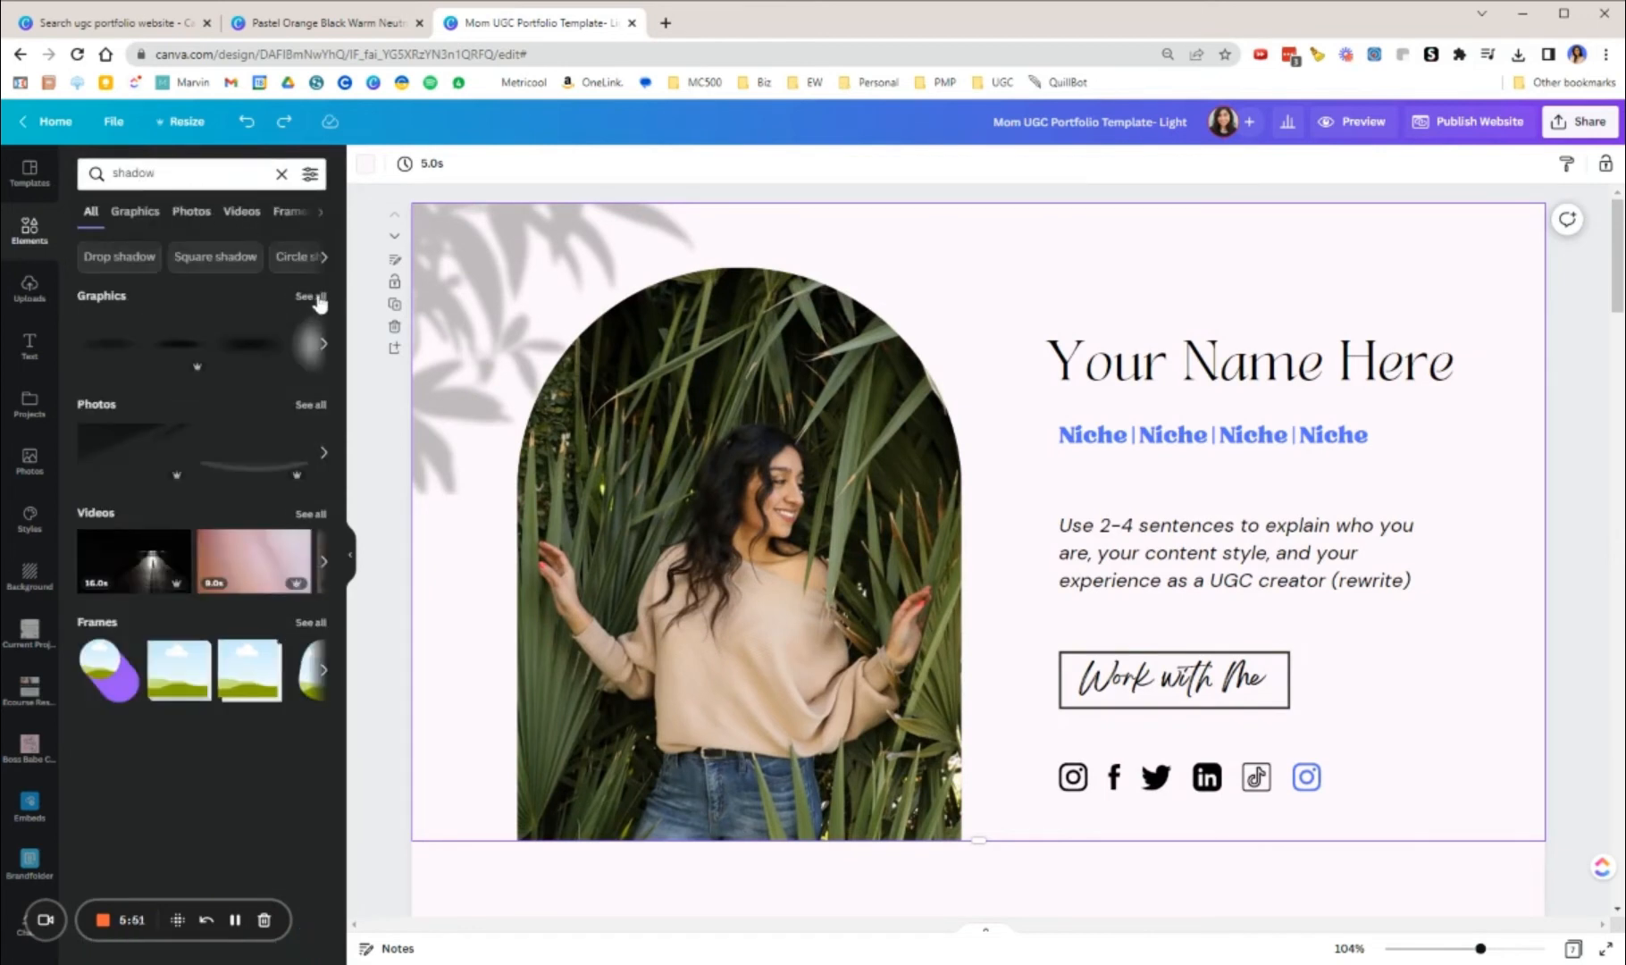
pyautogui.click(314, 304)
pyautogui.scroll(-2, 313, 580)
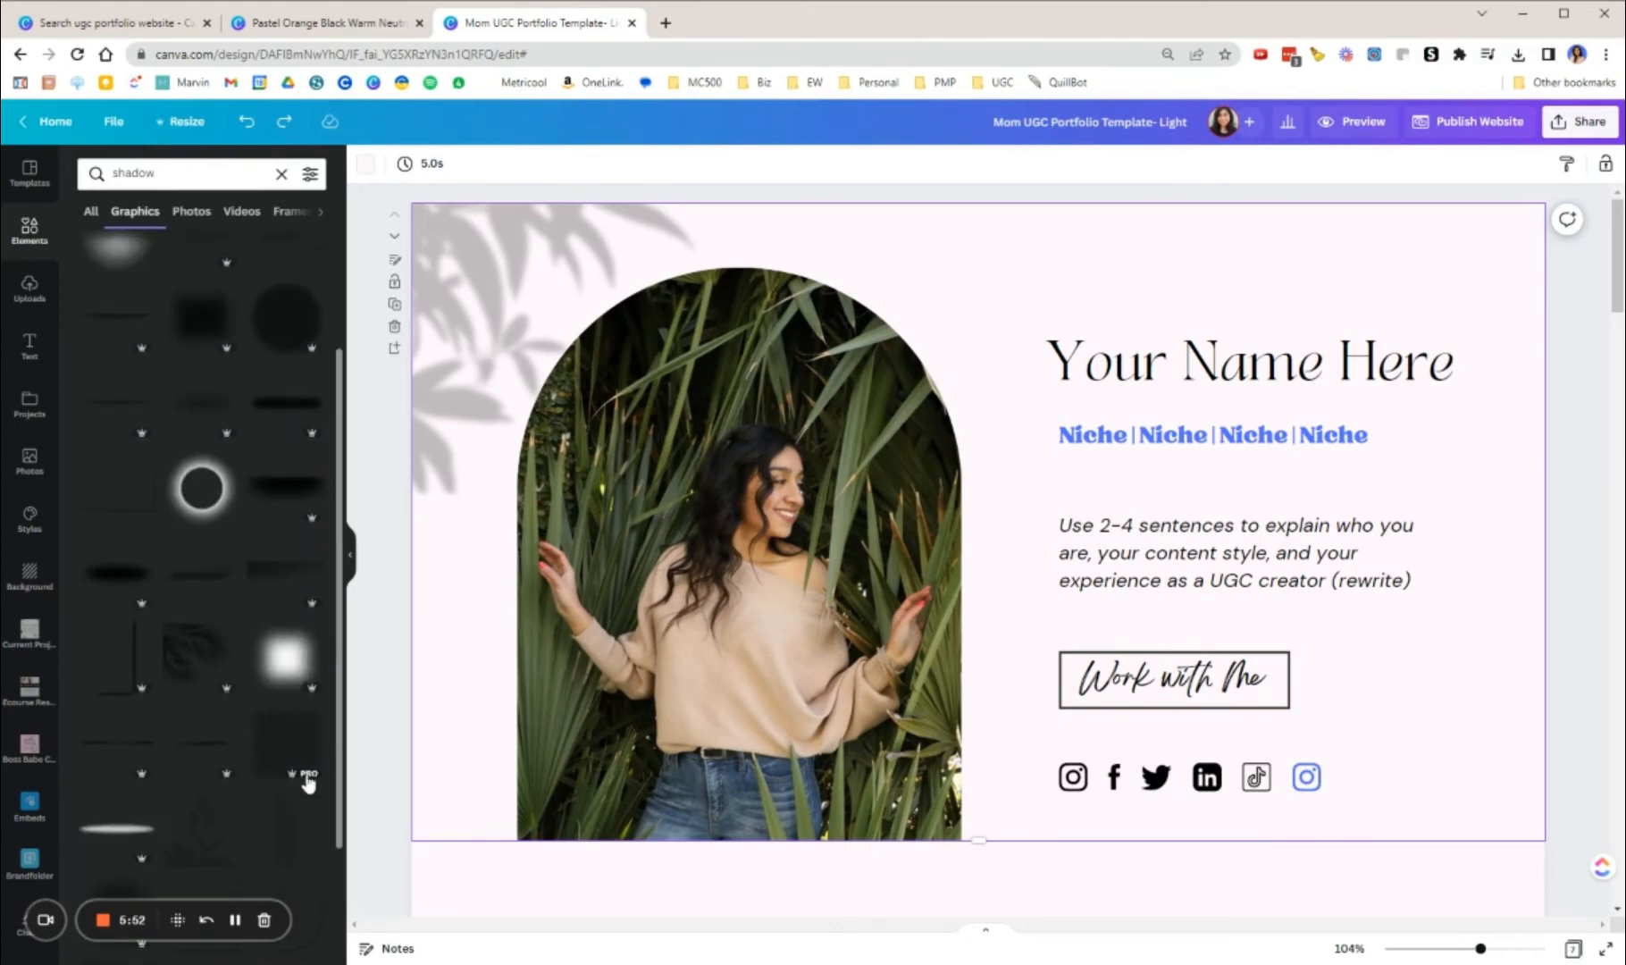
# Step: Delete the existing leaf shadow from the first page and apply the palm leaf shadow graphic as the page background
pyautogui.click(475, 338)
pyautogui.press('Delete')
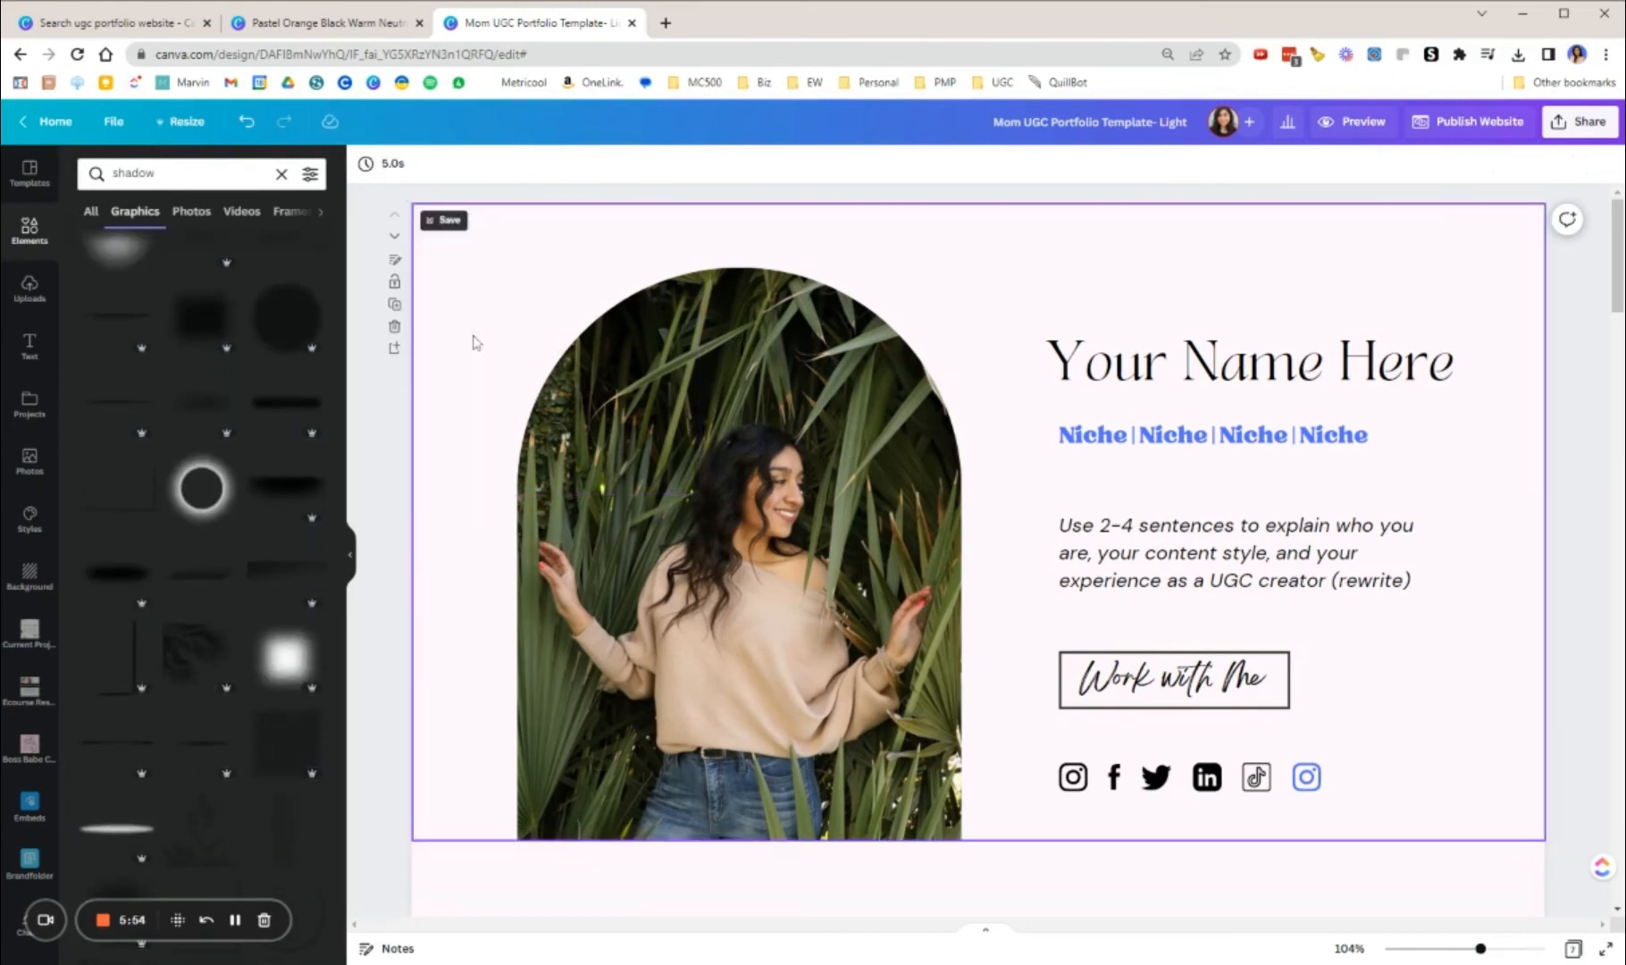
pyautogui.click(174, 641)
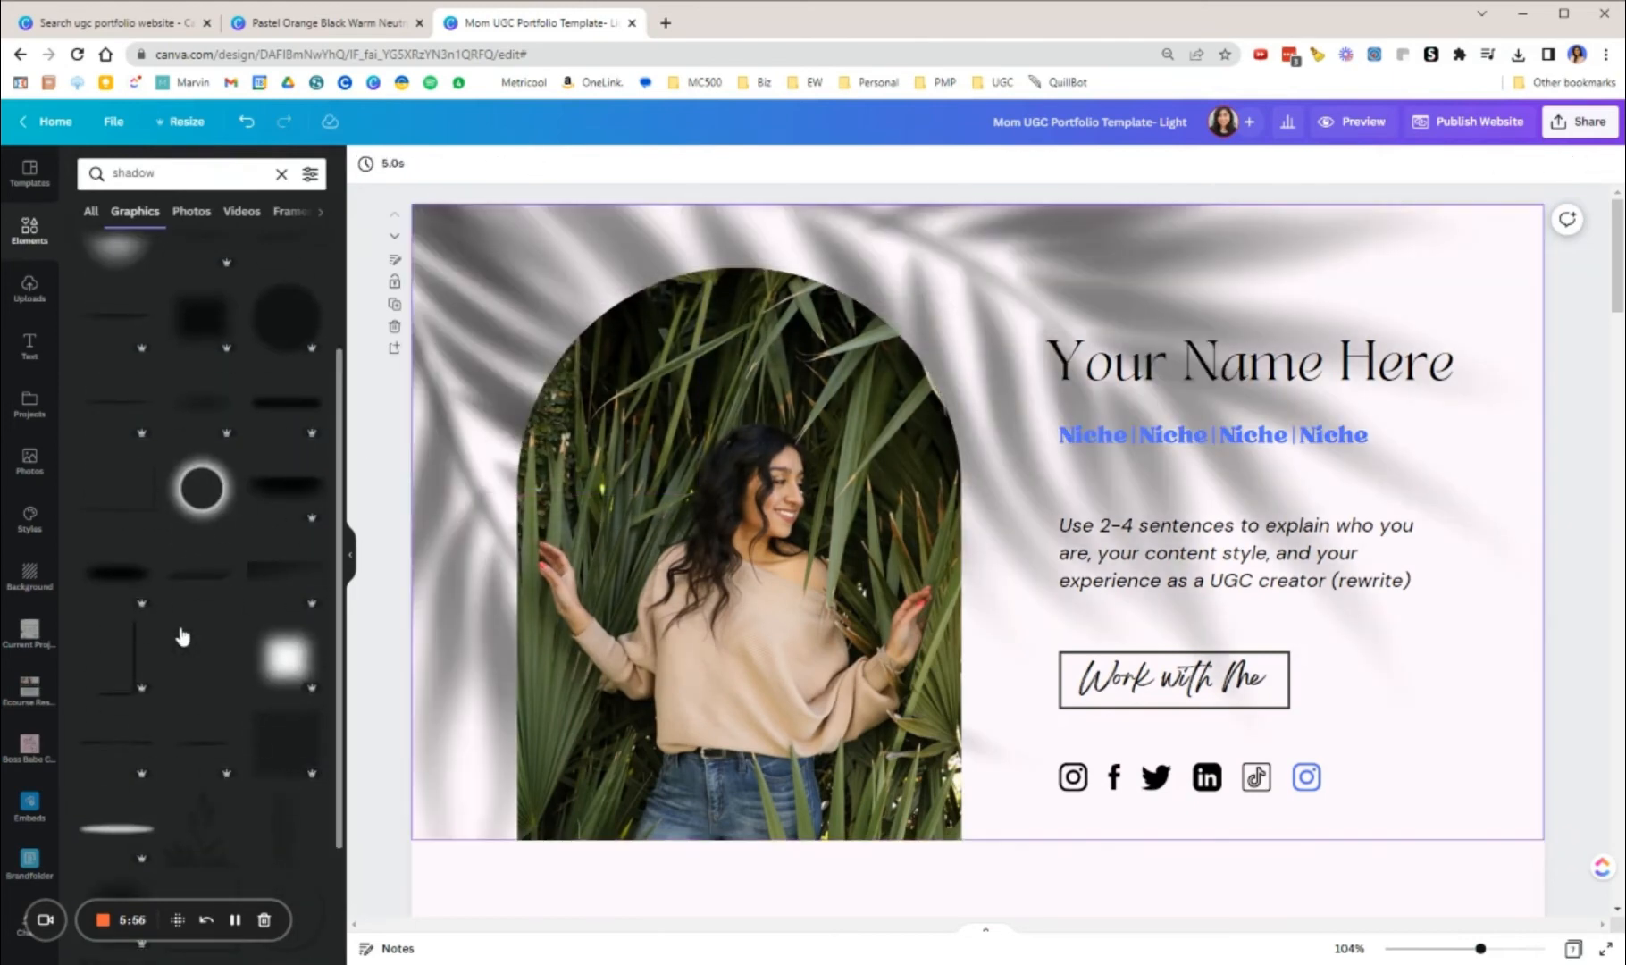
# Step: Set the transparency of the first page's palm leaf shadow background to 20
pyautogui.click(462, 274)
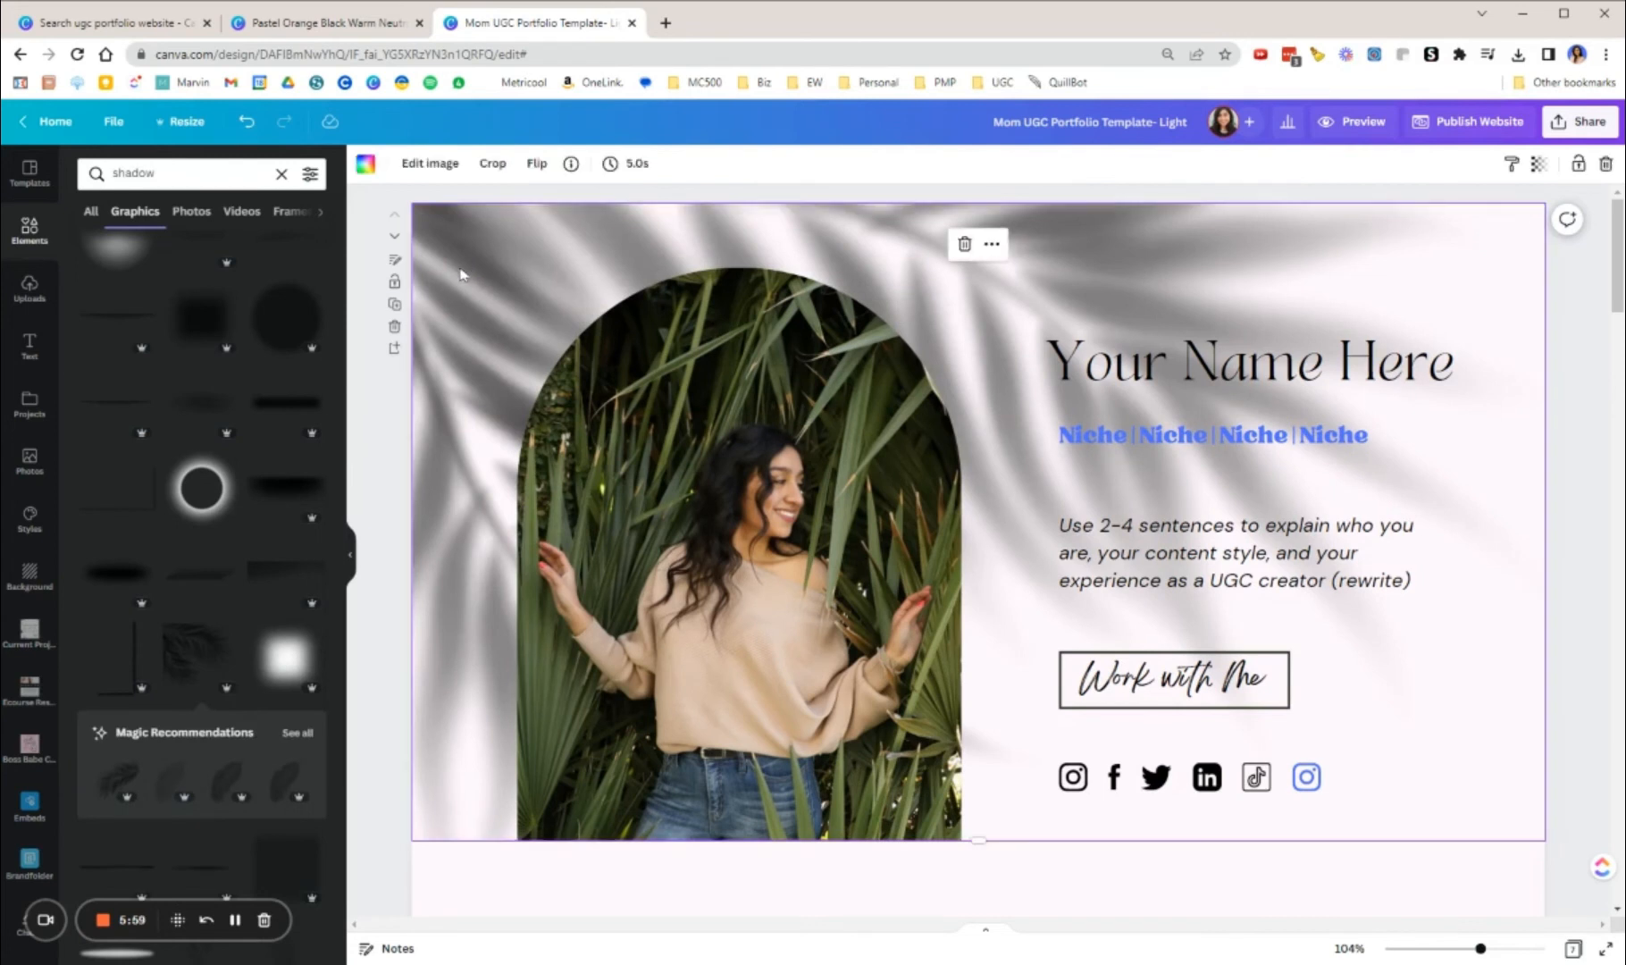
pyautogui.click(1537, 164)
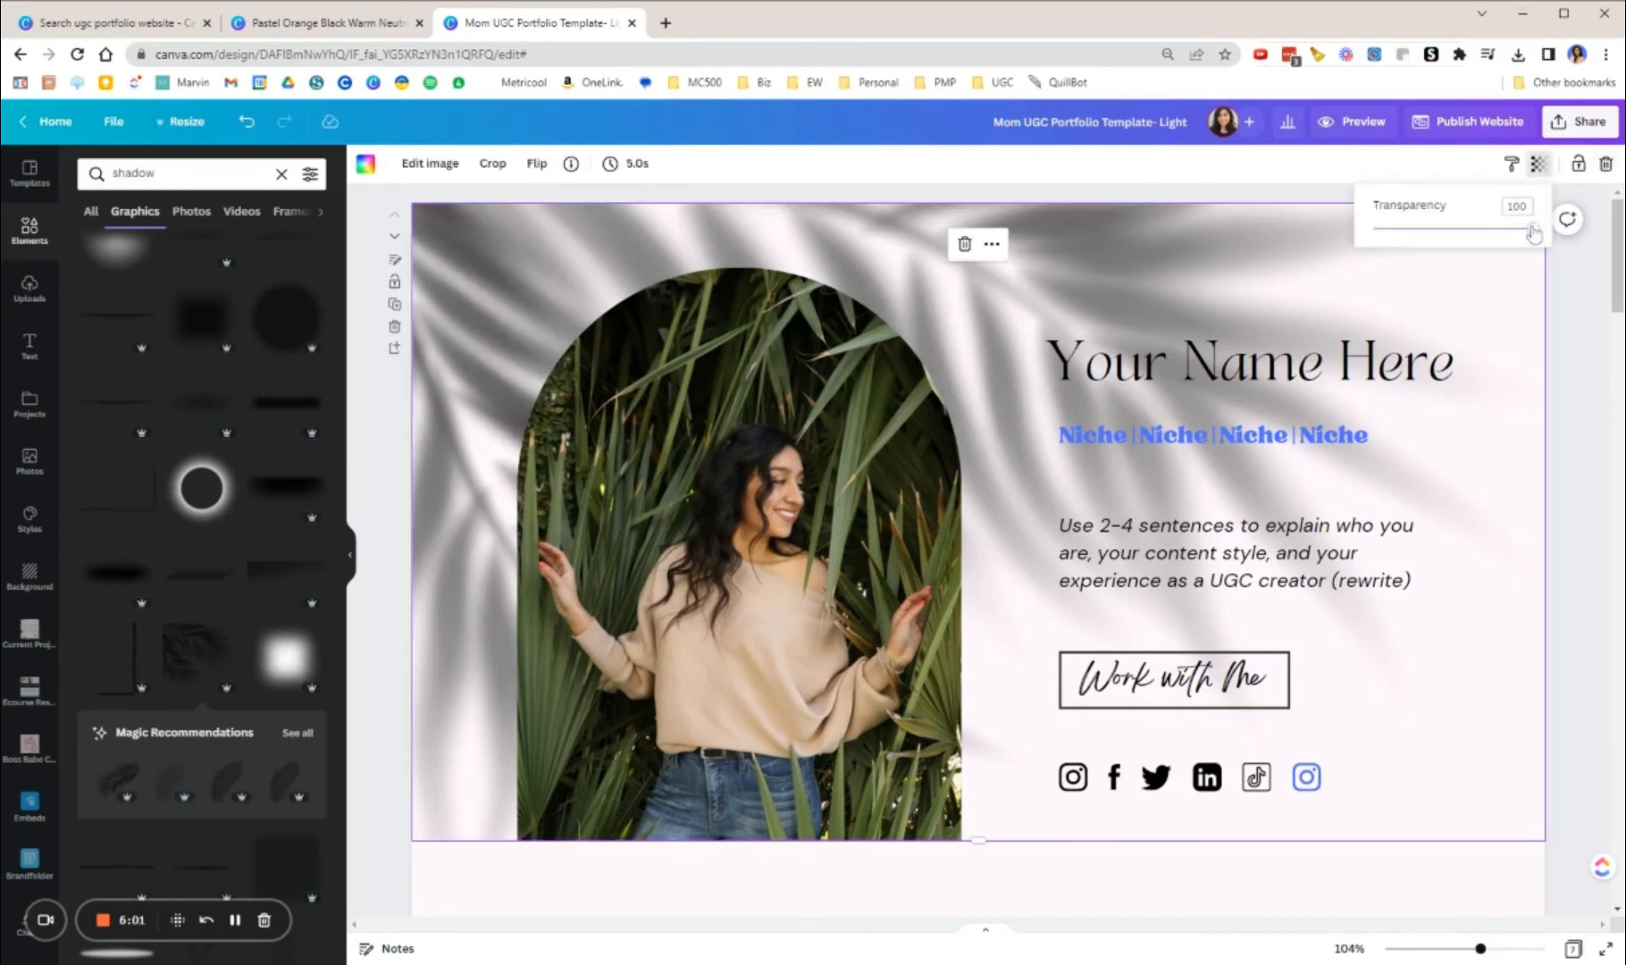
pyautogui.moveTo(1532, 228); pyautogui.dragTo(1405, 237)
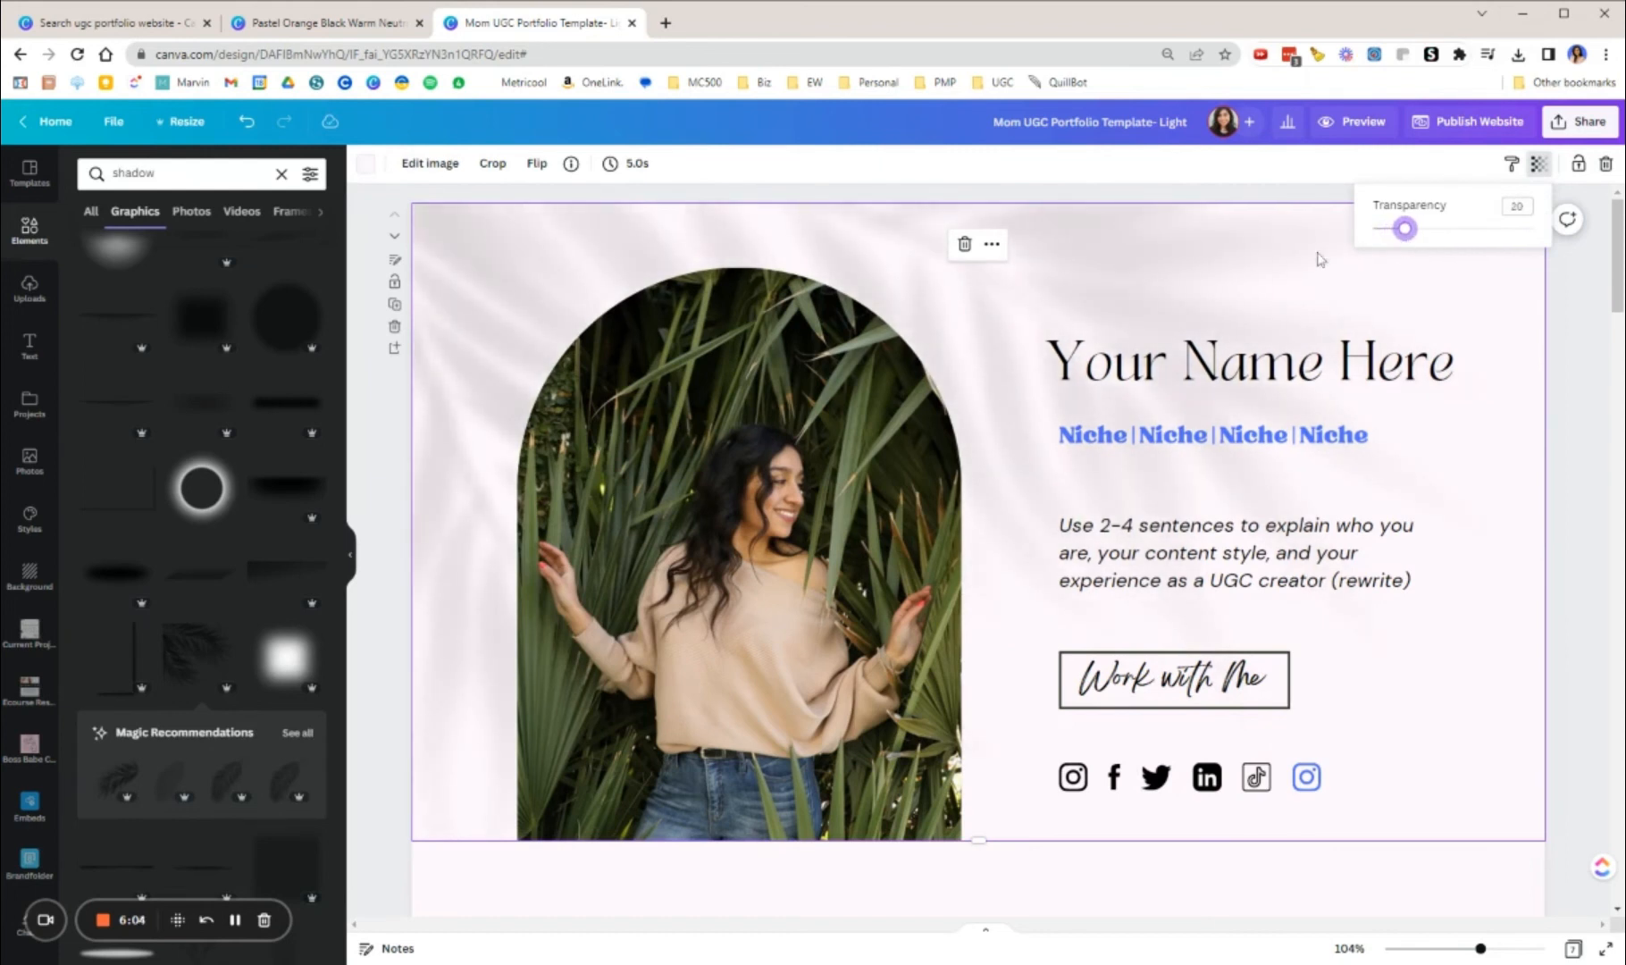
# Step: Remove the palm leaf shadow from the first page, try the gradient shadow graphic as its background and delete that too
pyautogui.click(466, 327)
pyautogui.press('Delete')
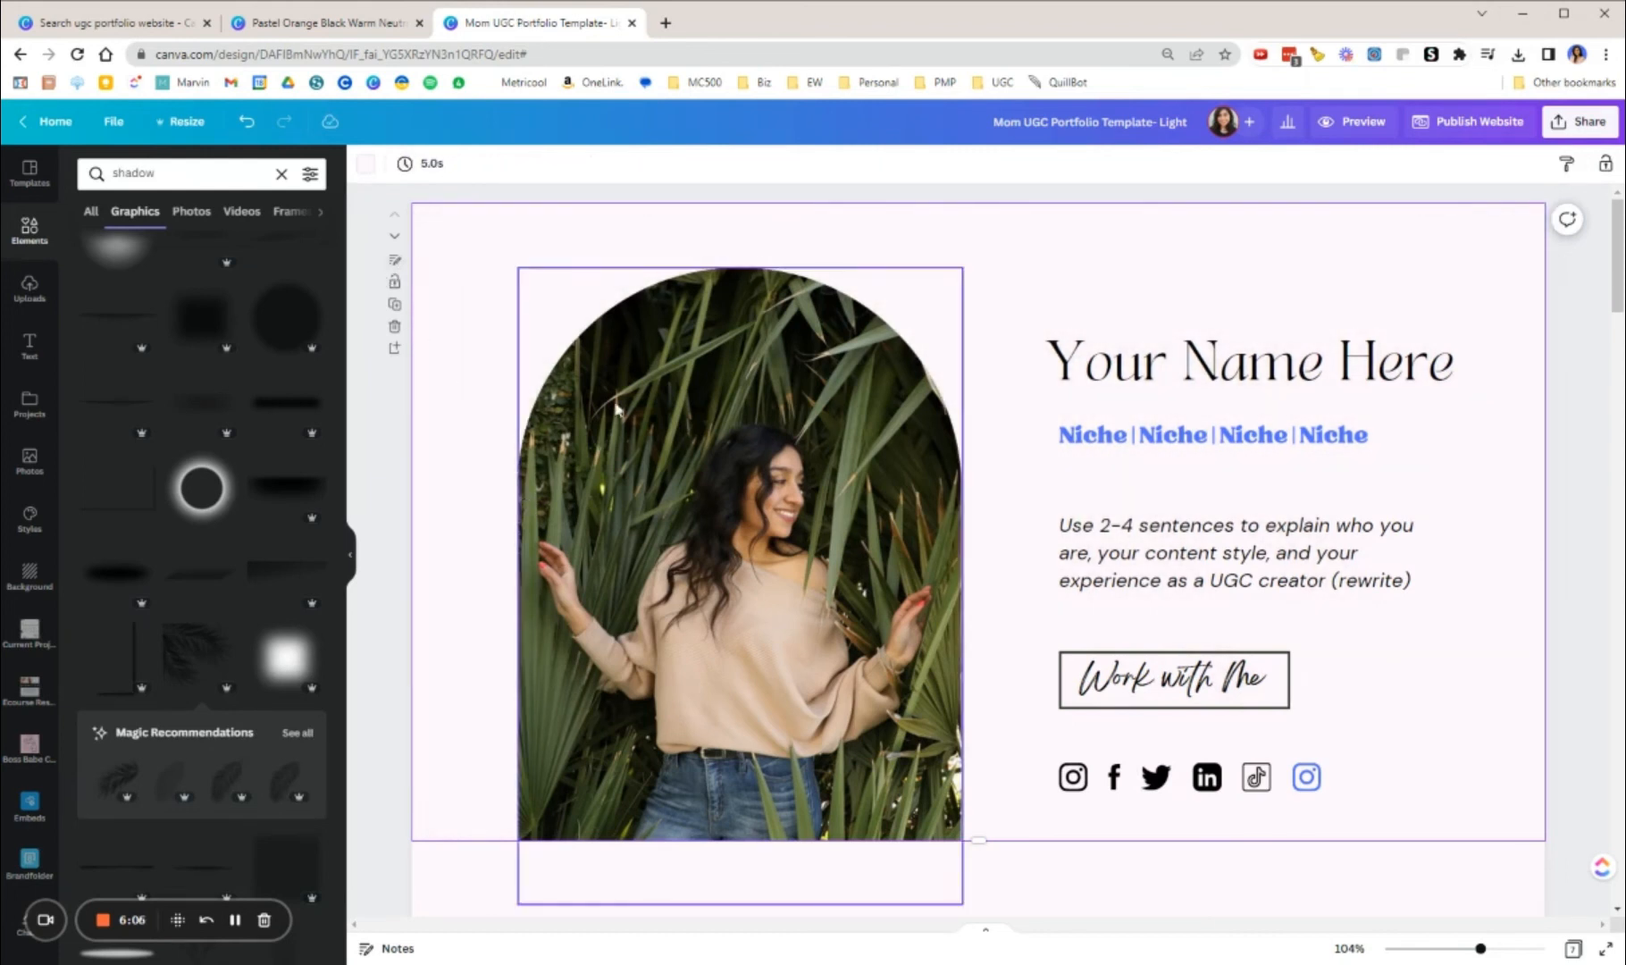
pyautogui.click(286, 568)
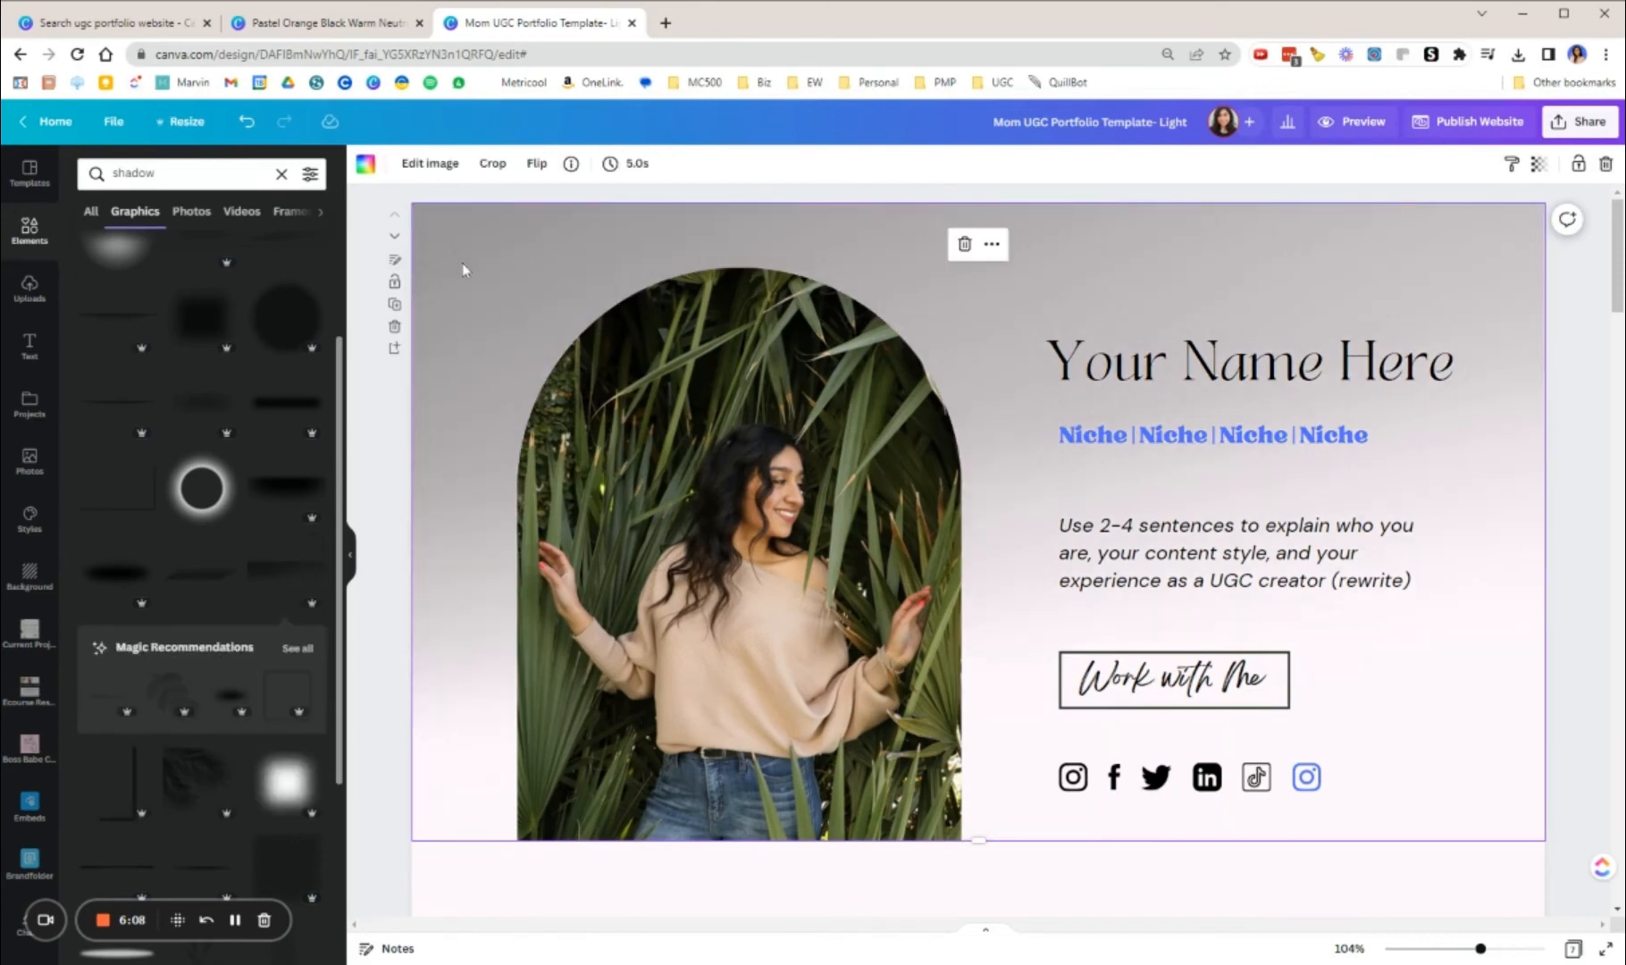
pyautogui.press('Delete')
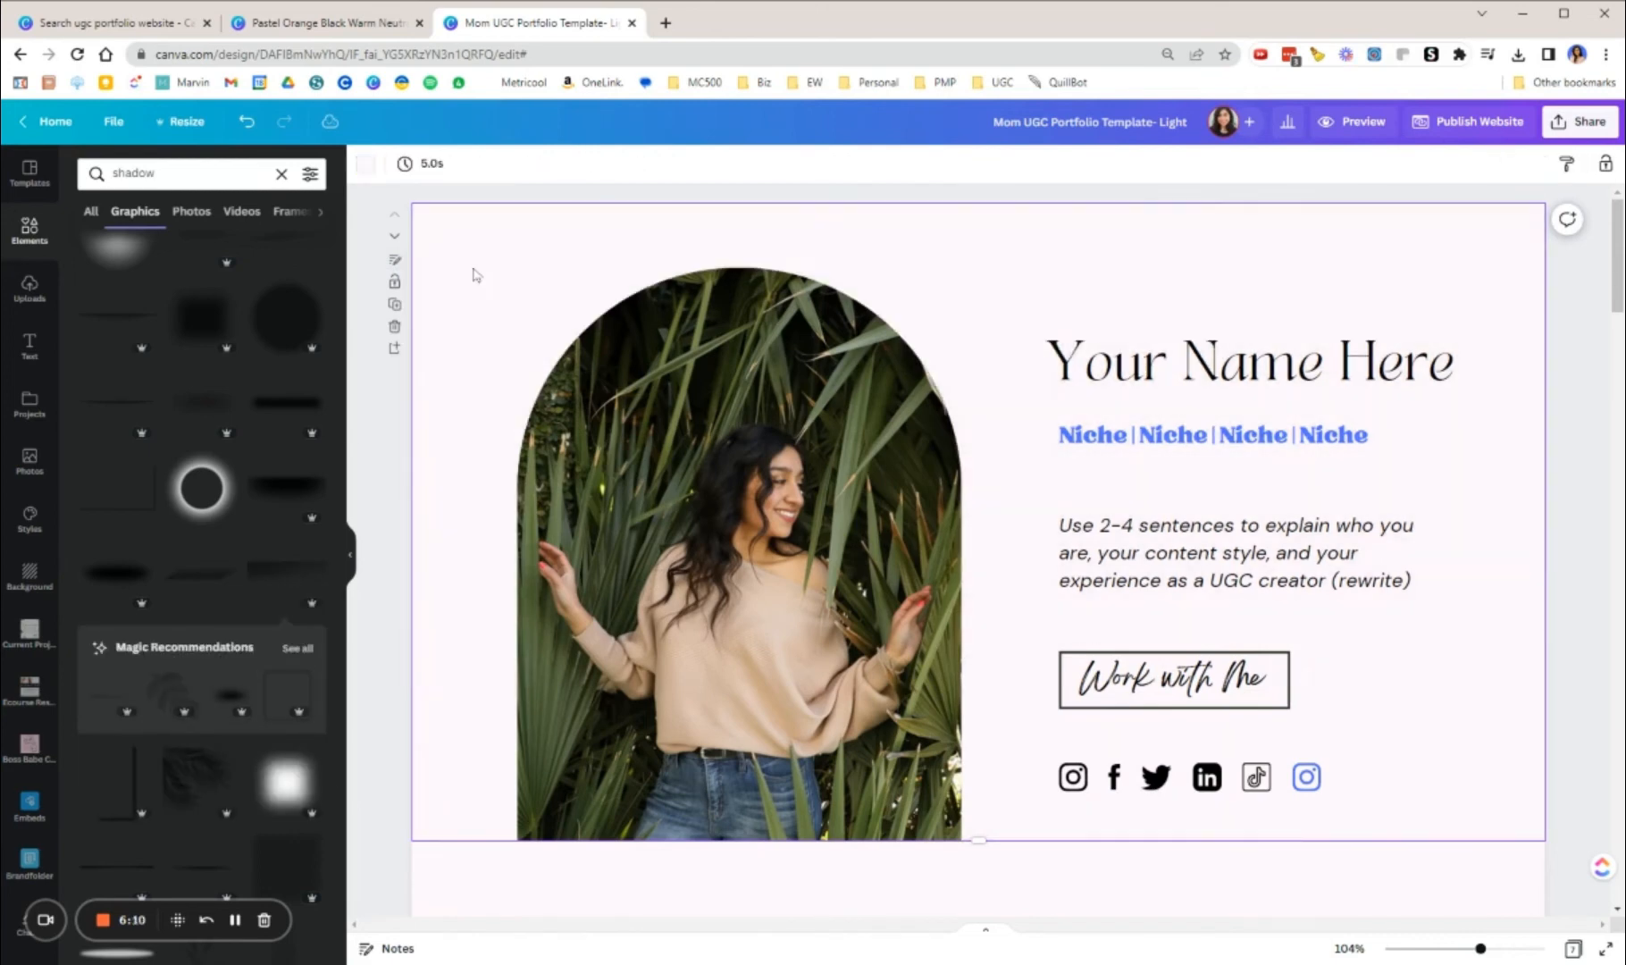
pyautogui.click(282, 174)
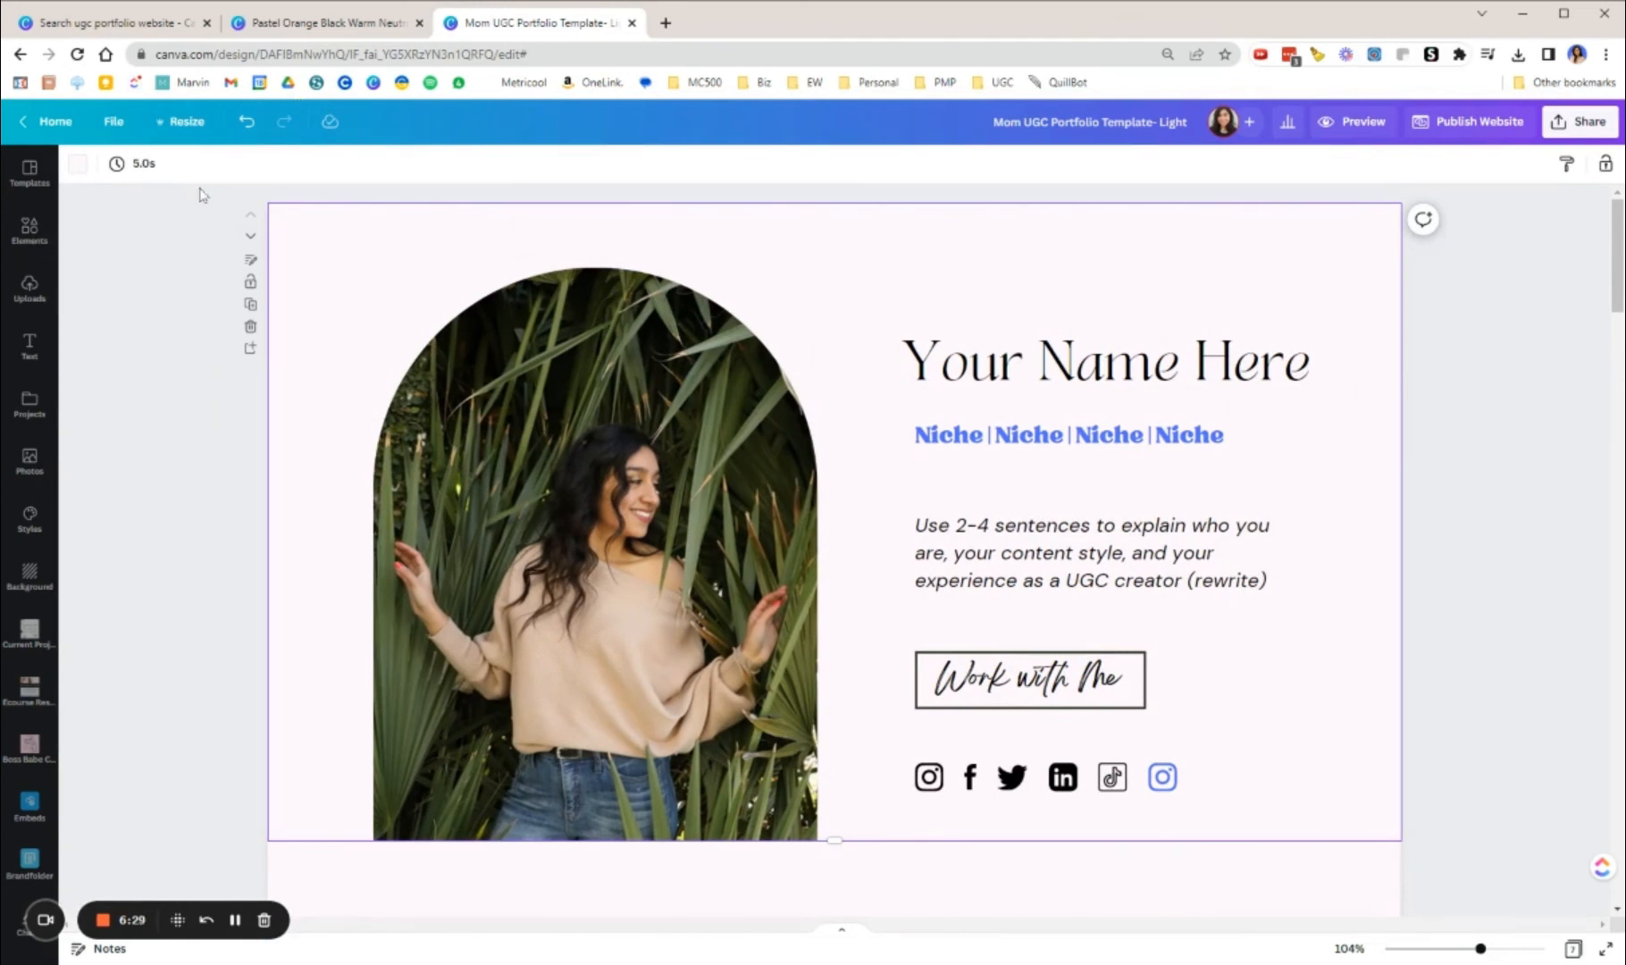
# Step: View the Pastel Orange Black Warm Neutral template in its browser tab and return to the Mom UGC Portfolio Template design
pyautogui.click(1076, 121)
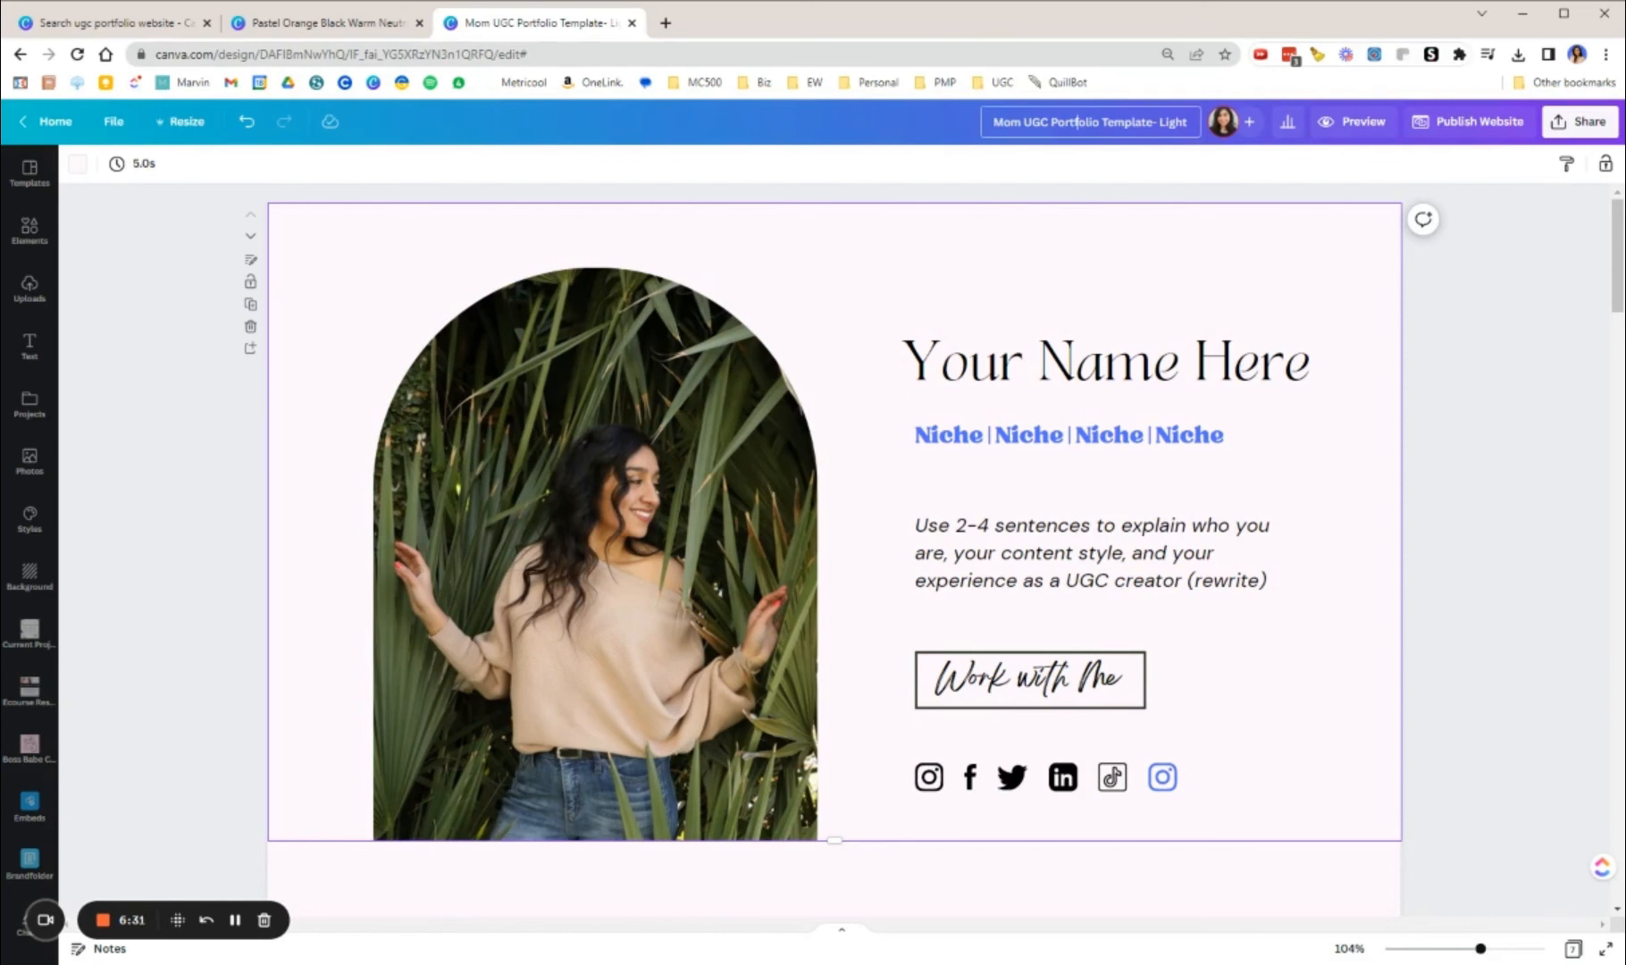
pyautogui.click(349, 30)
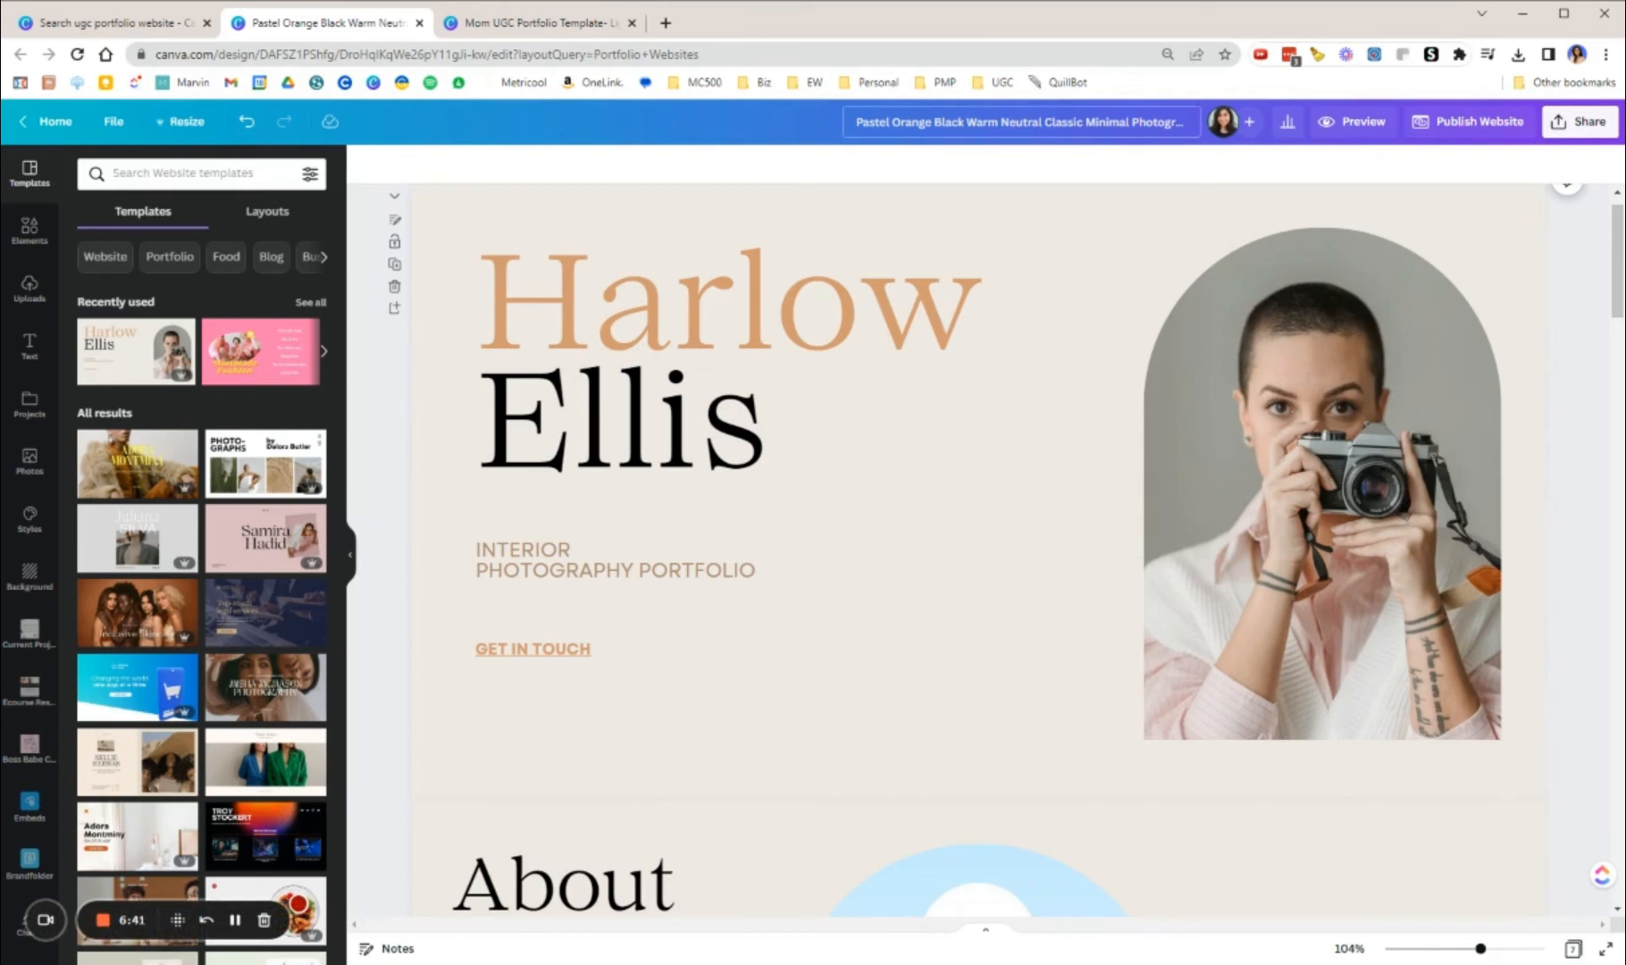
pyautogui.click(534, 24)
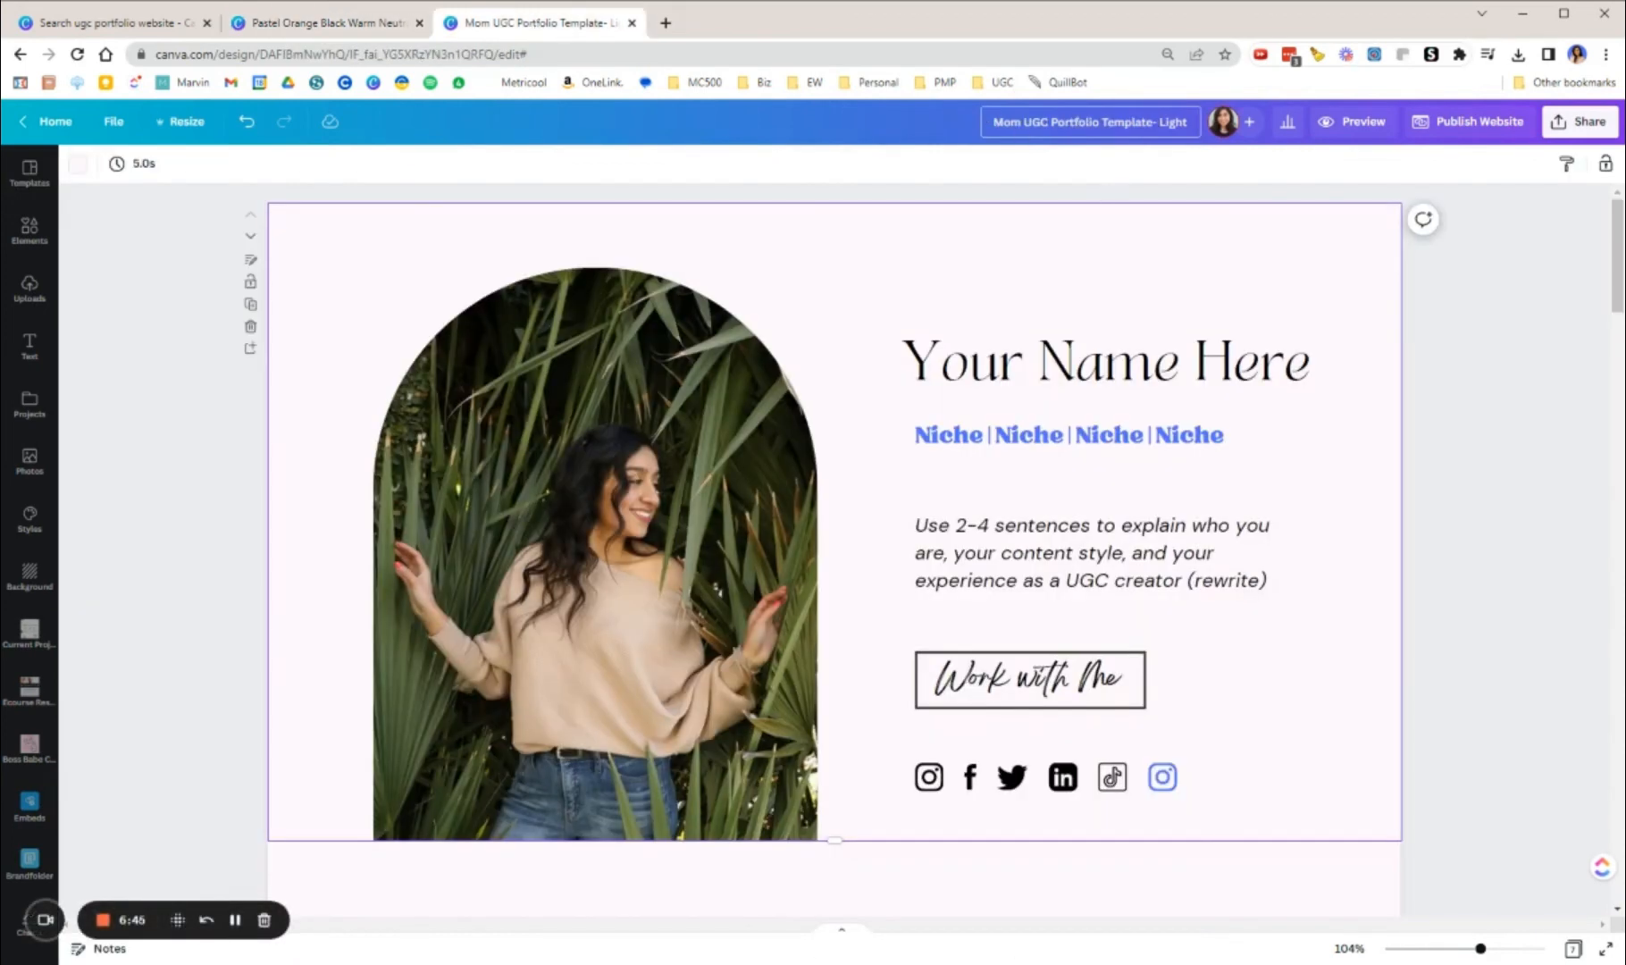
# Step: Review the website publishing settings for a free domain, open the URL ending for editing, and close the settings
pyautogui.click(1465, 124)
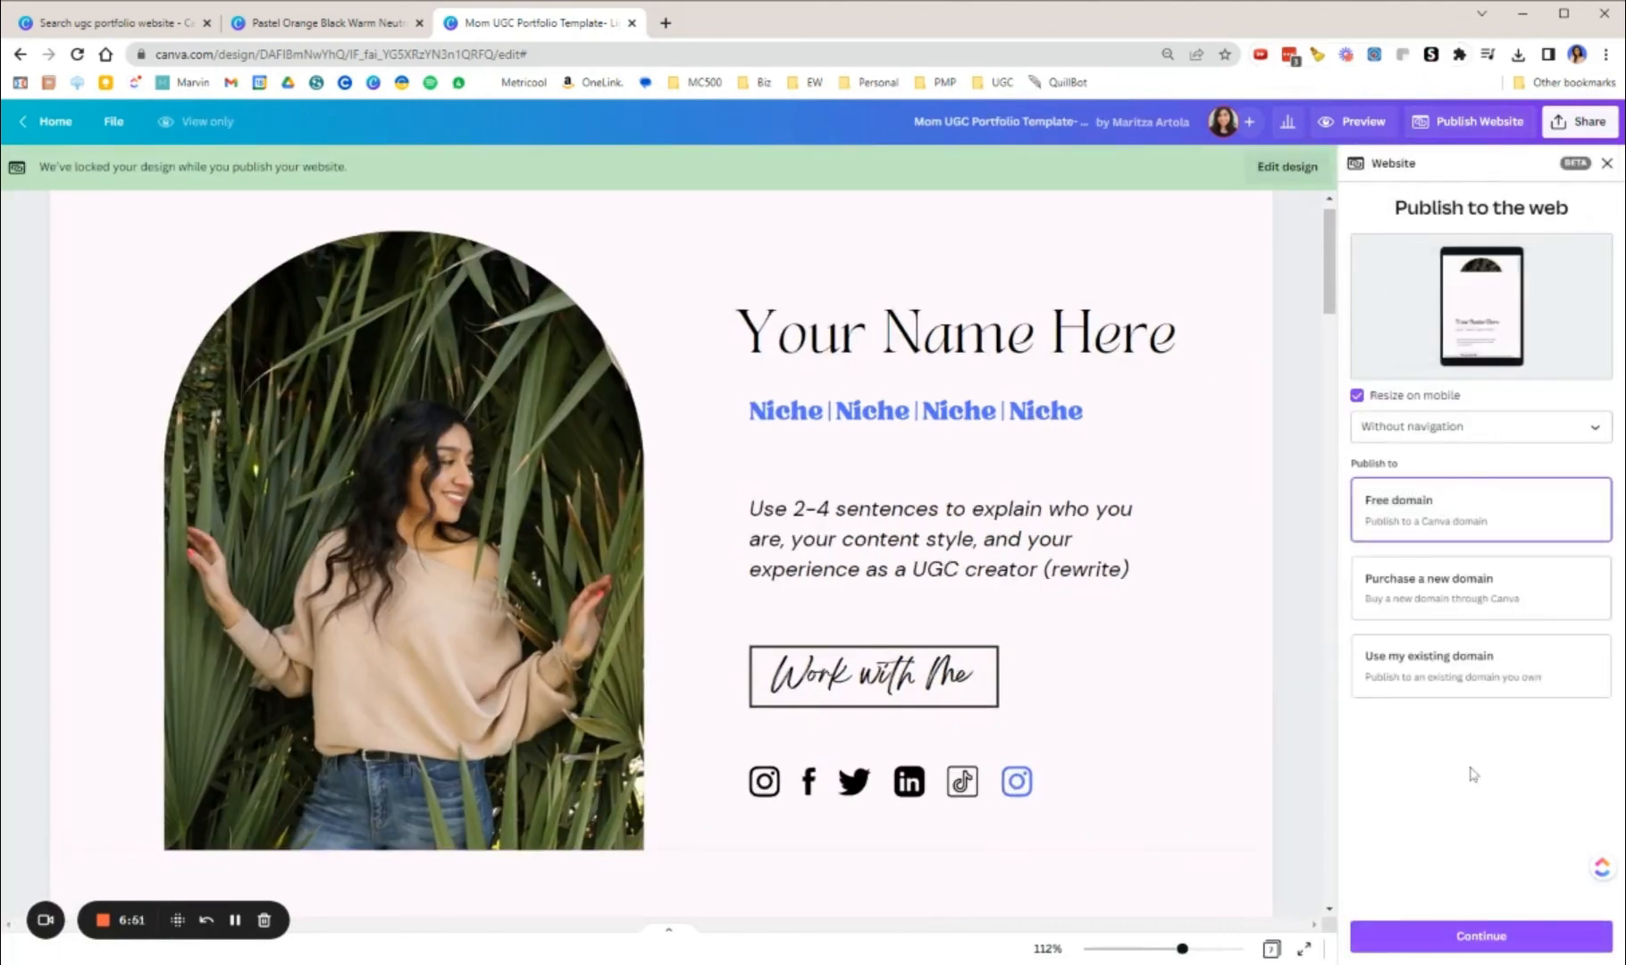
pyautogui.click(1481, 938)
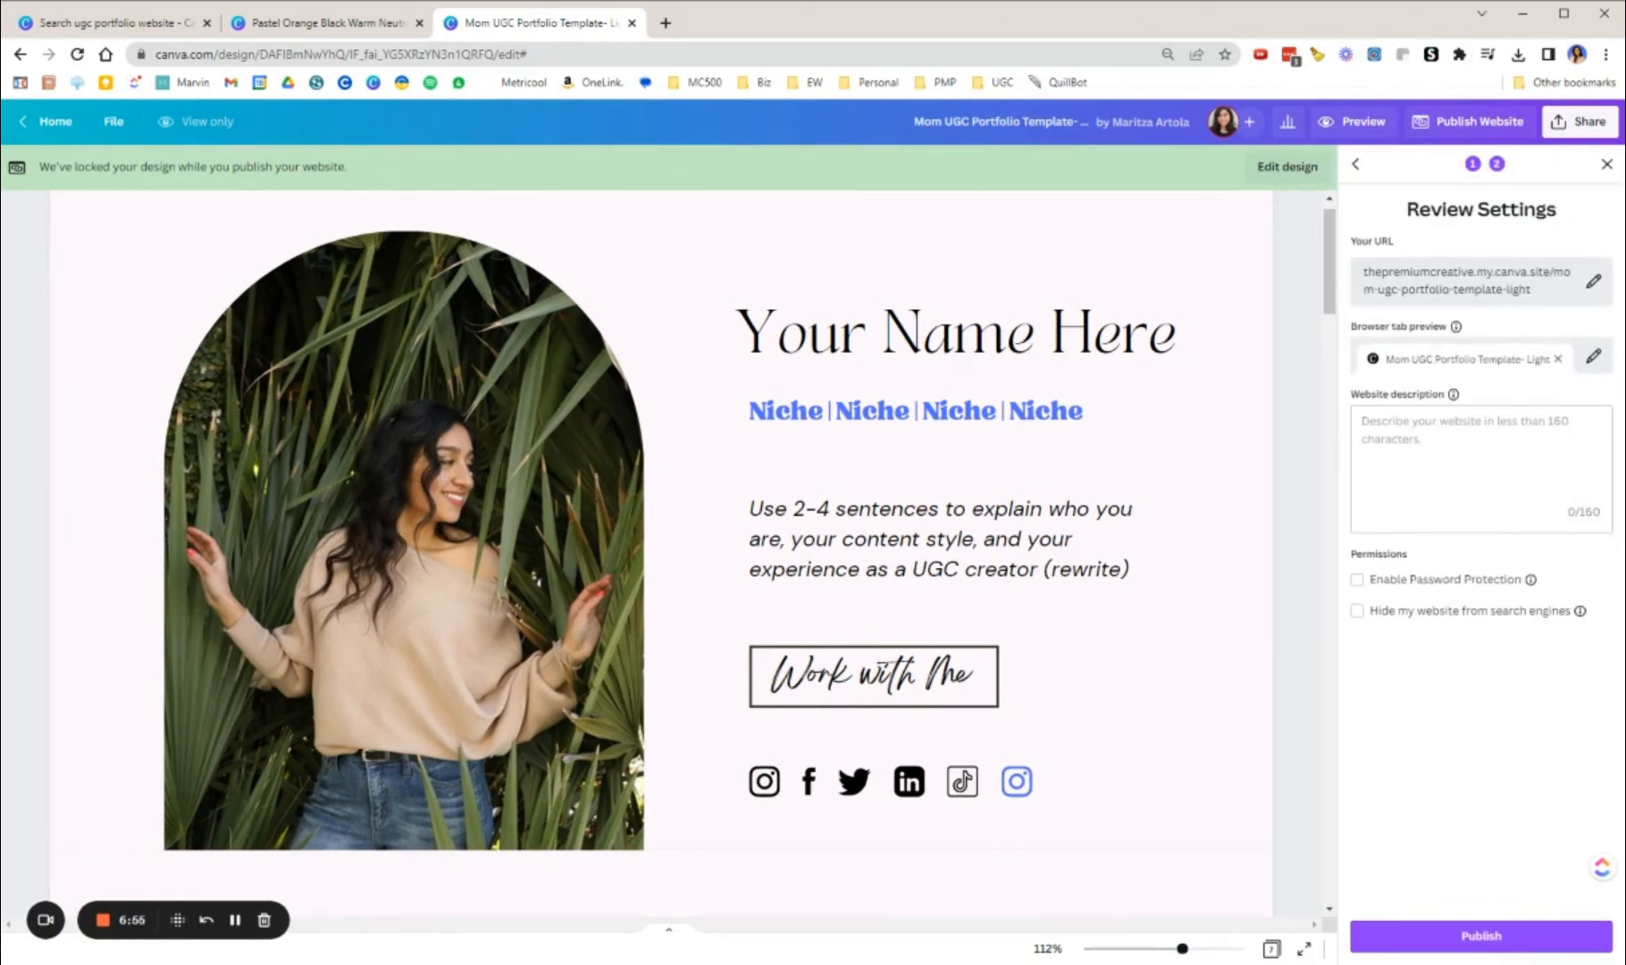
pyautogui.click(1594, 283)
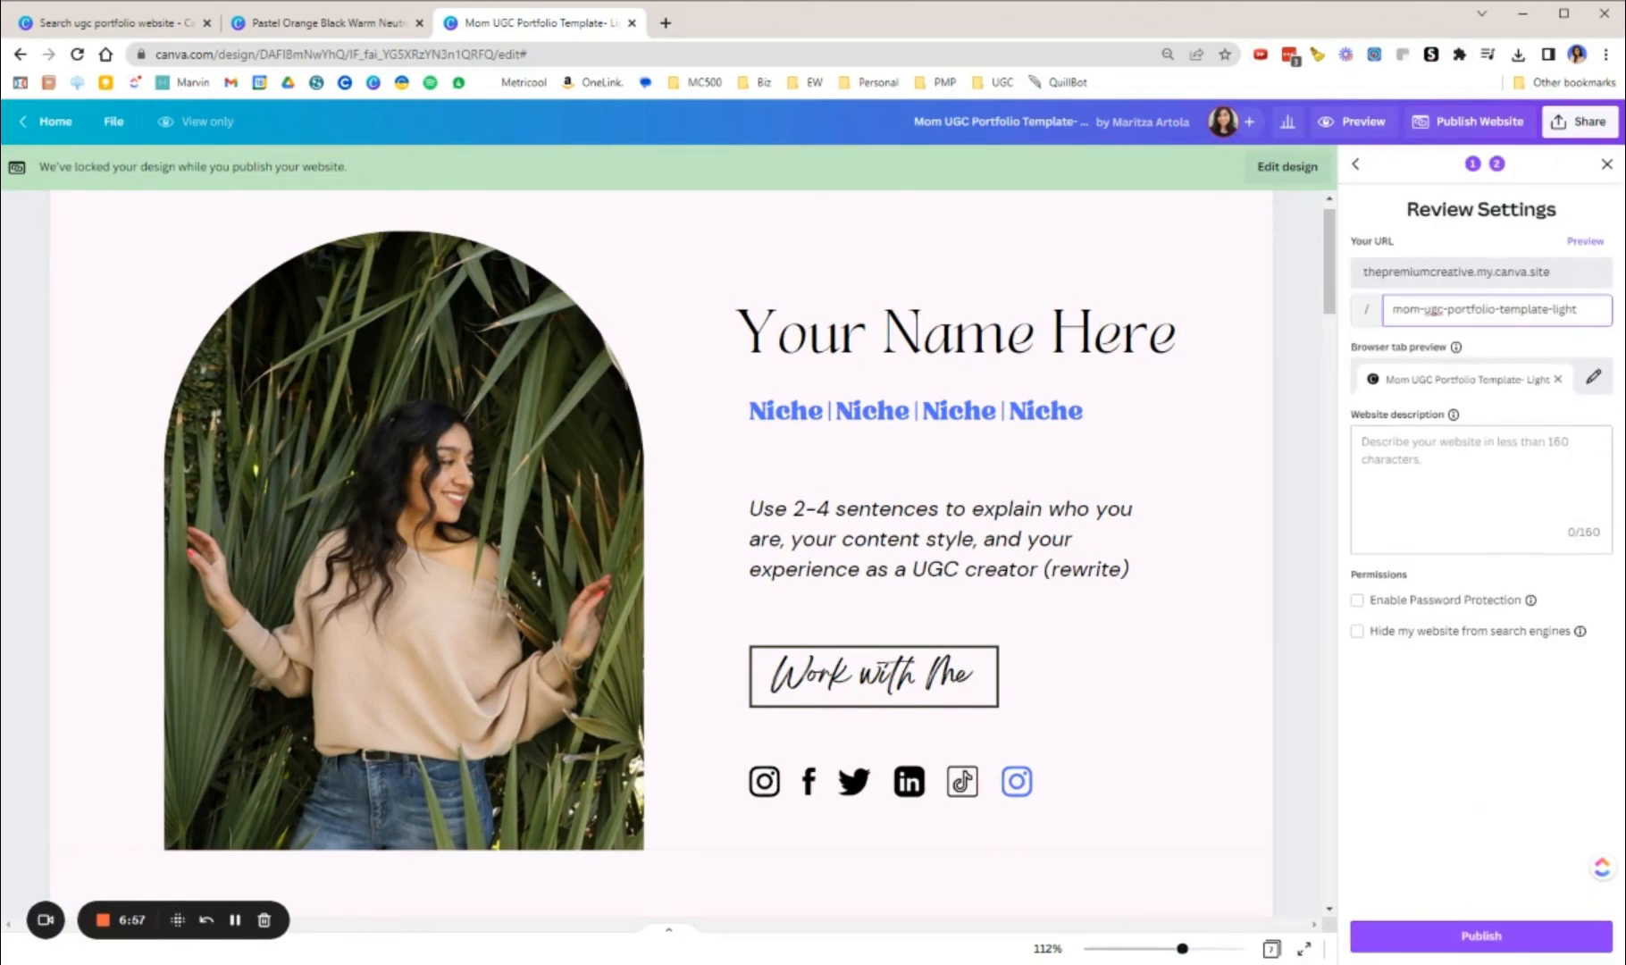
pyautogui.moveTo(1580, 309); pyautogui.dragTo(1382, 323)
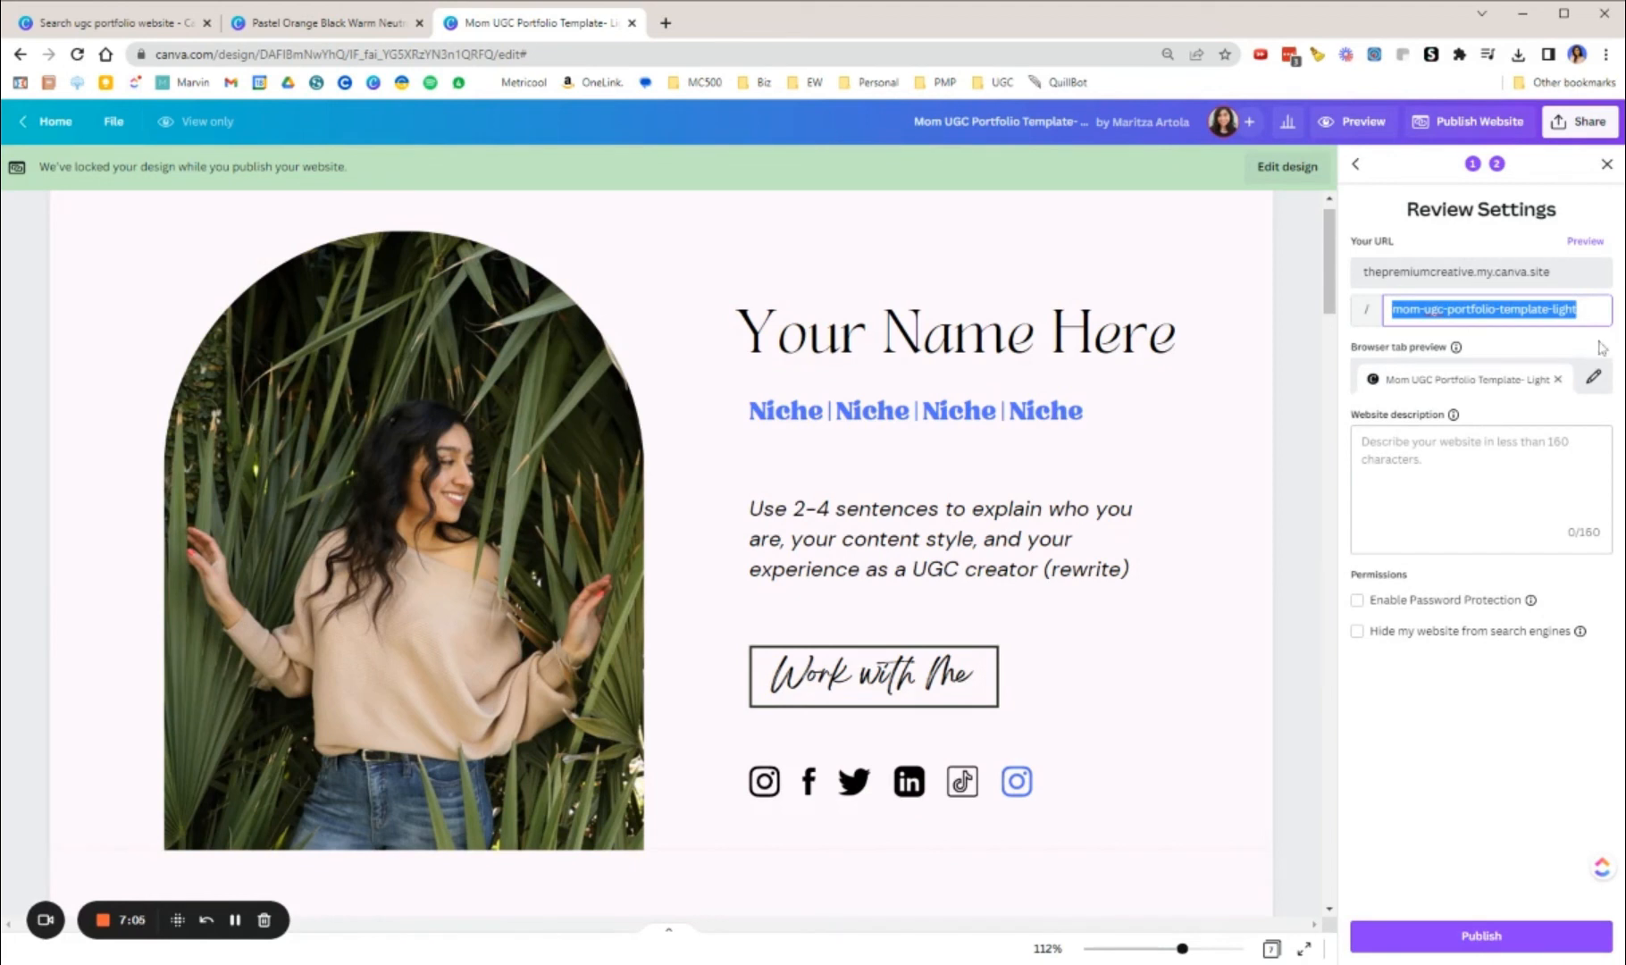
pyautogui.click(1608, 167)
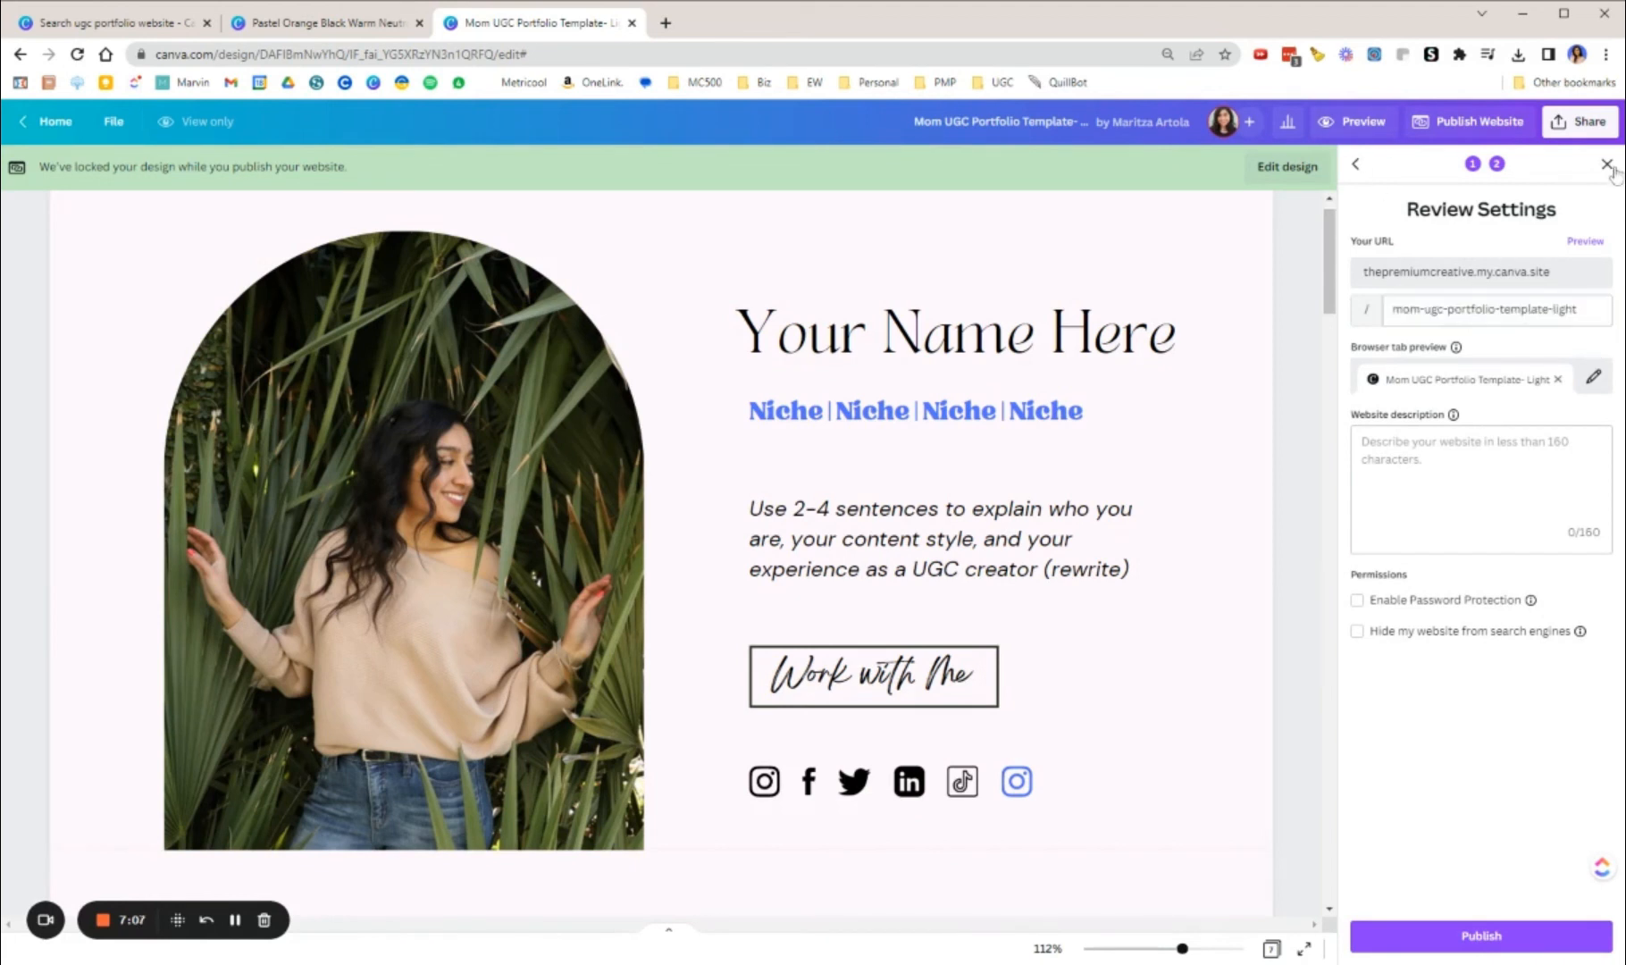